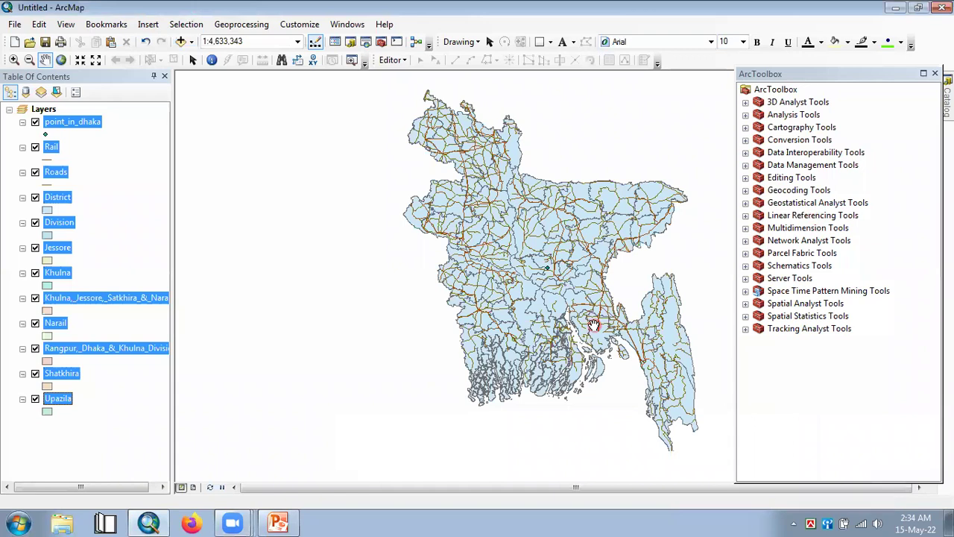
# Step: Turn off all layers in the data frame
pyautogui.click(59, 132)
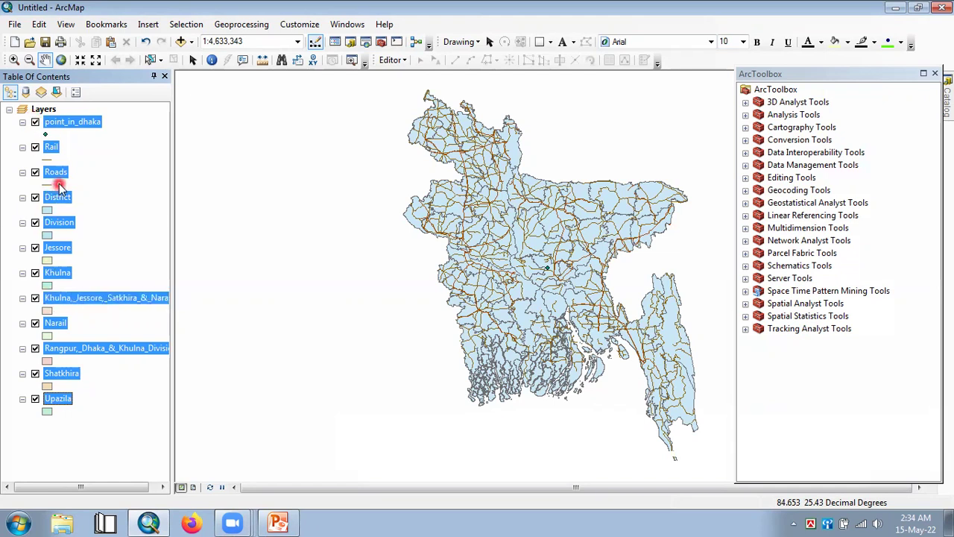
pyautogui.rightClick(48, 111)
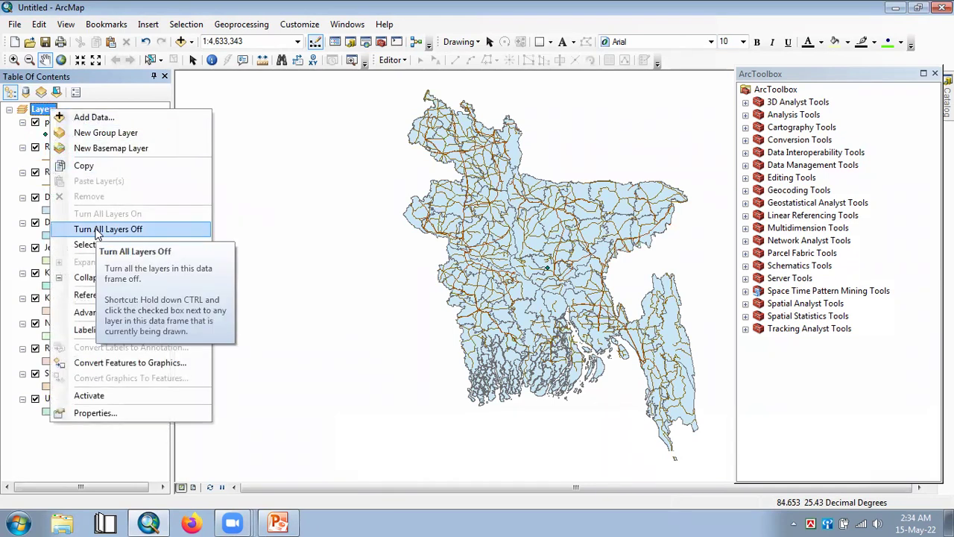
pyautogui.click(148, 239)
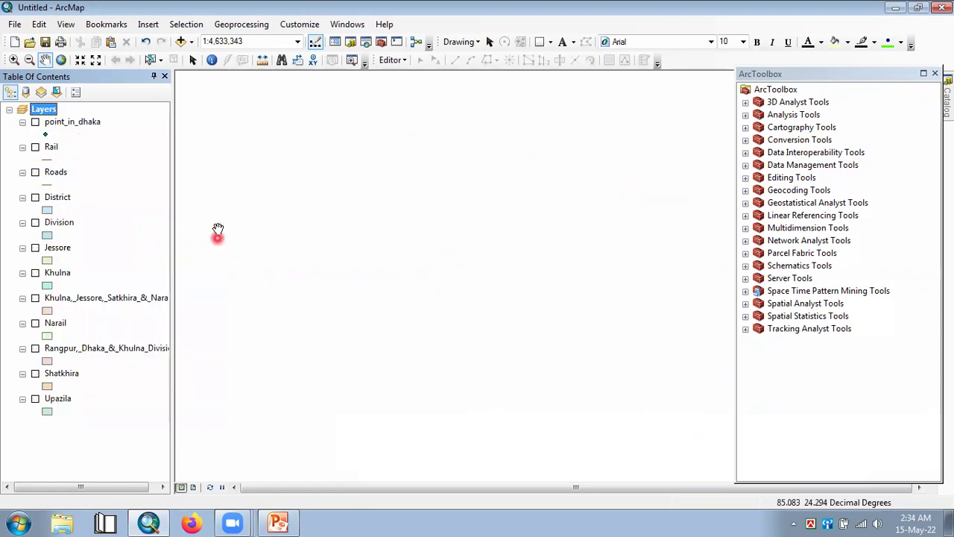
pyautogui.click(260, 25)
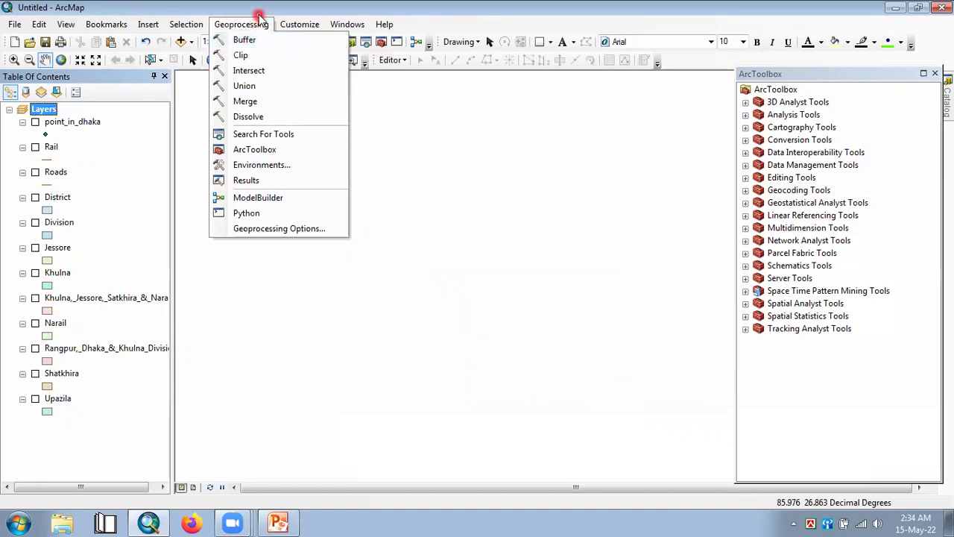
pyautogui.click(257, 6)
# Step: Turn on only the Khulna layer and centre its district enlarged in the map view
pyautogui.click(36, 273)
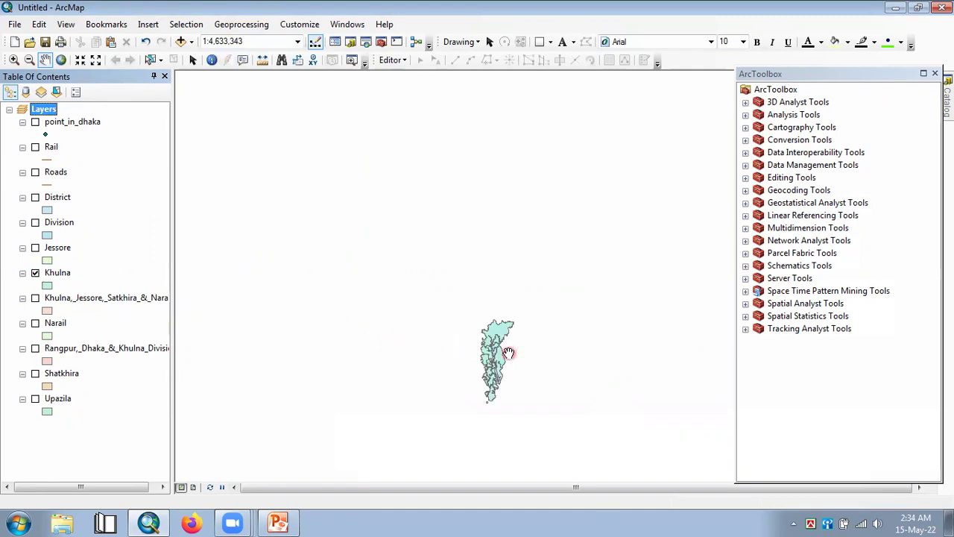
pyautogui.moveTo(509, 353); pyautogui.dragTo(430, 242)
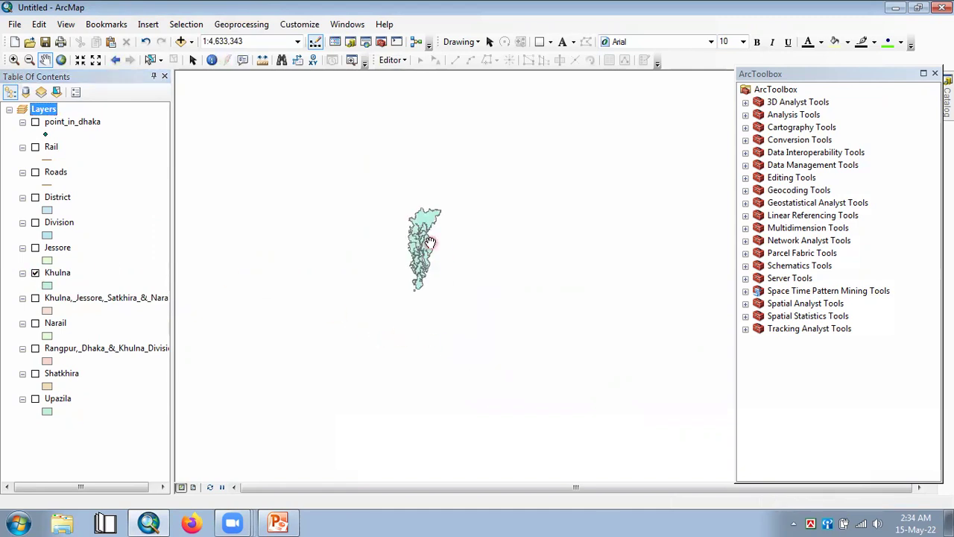
pyautogui.scroll(1, 425, 254)
pyautogui.scroll(-4, 425, 253)
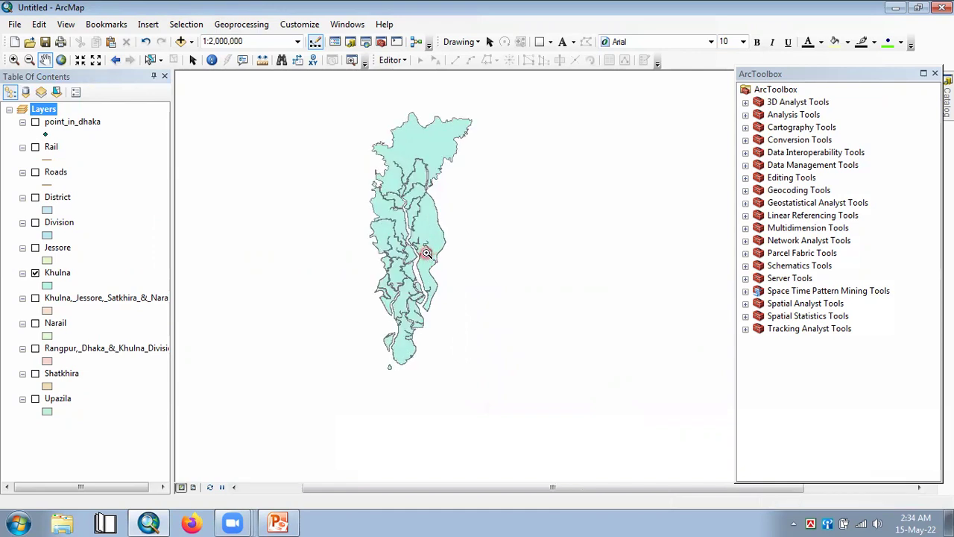
pyautogui.moveTo(416, 206); pyautogui.dragTo(450, 222)
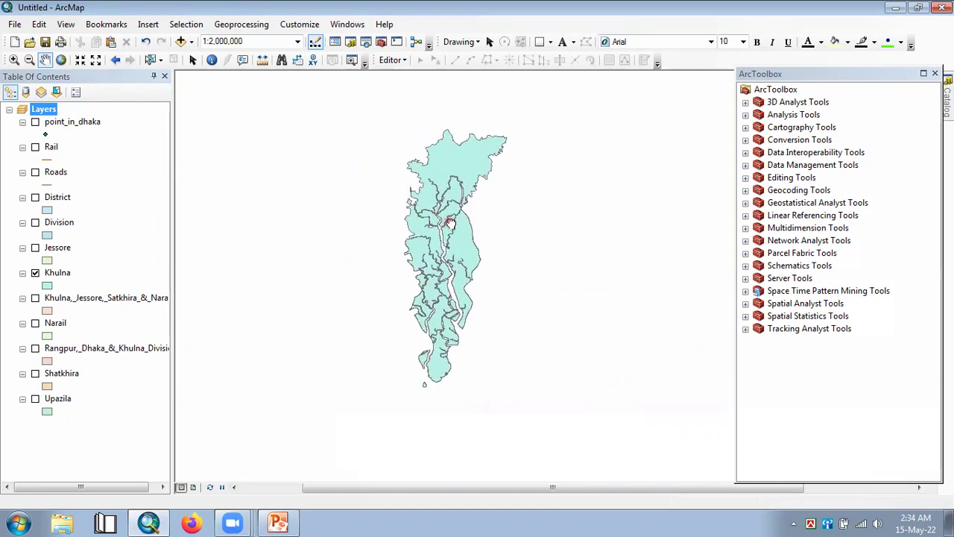
pyautogui.scroll(-1, 451, 222)
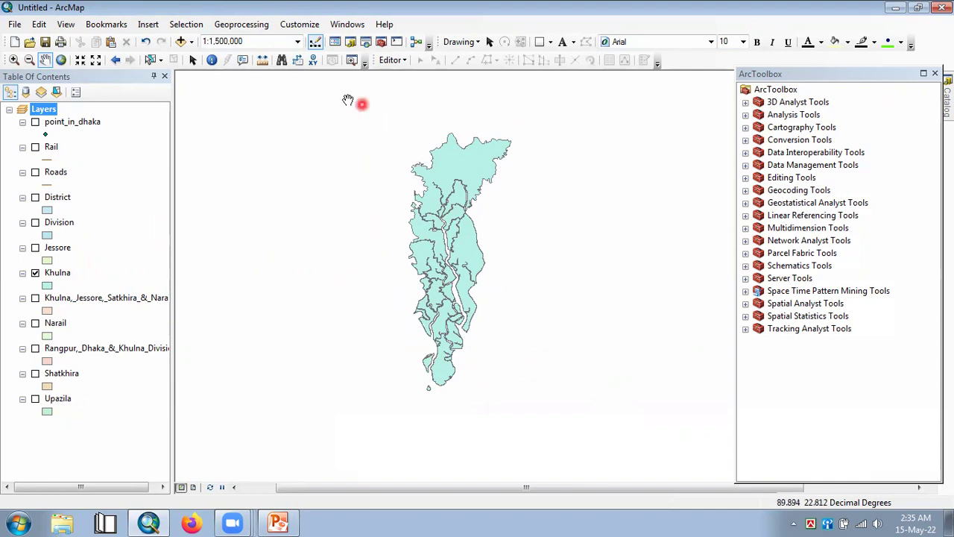
# Step: Start the Buffer geoprocessing tool and choose Khulna as its input features
pyautogui.click(250, 28)
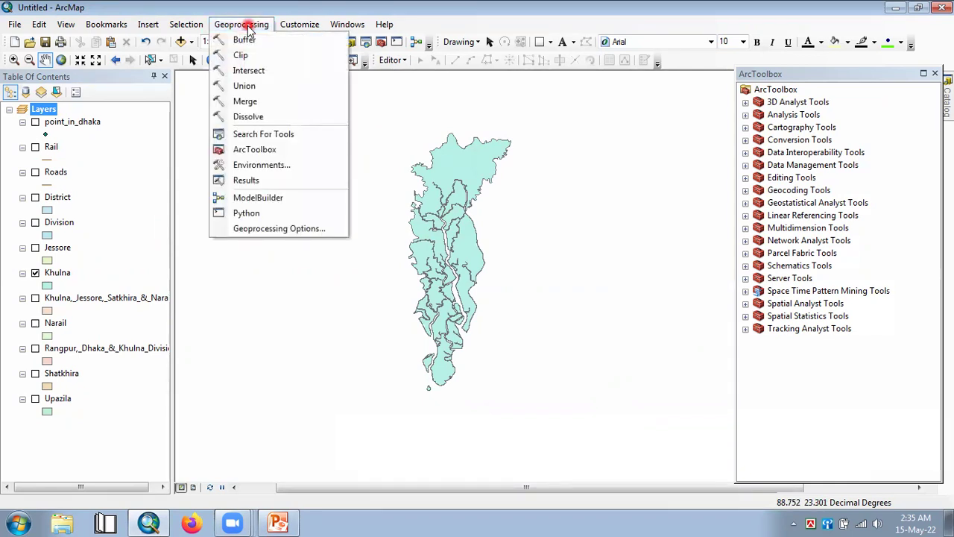
pyautogui.click(250, 41)
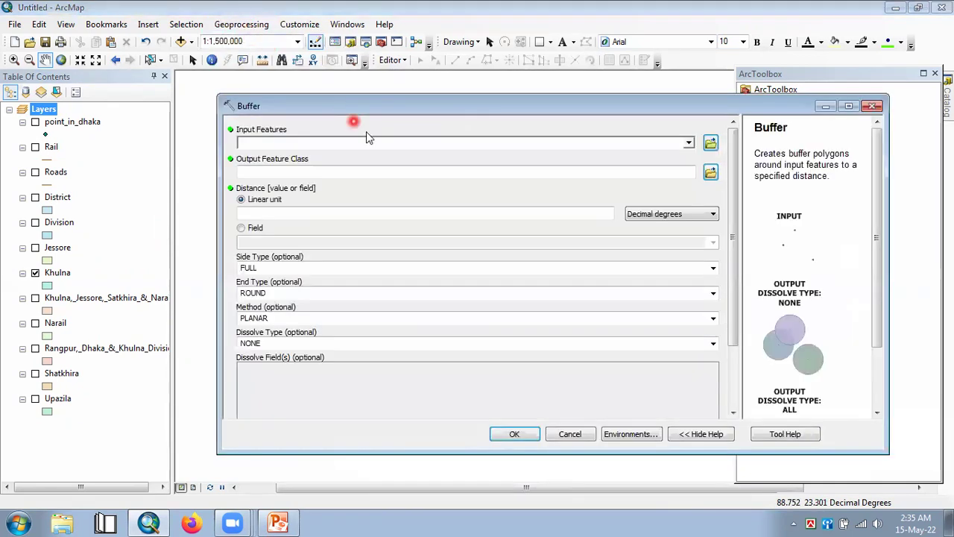
pyautogui.moveTo(438, 100); pyautogui.dragTo(462, 87)
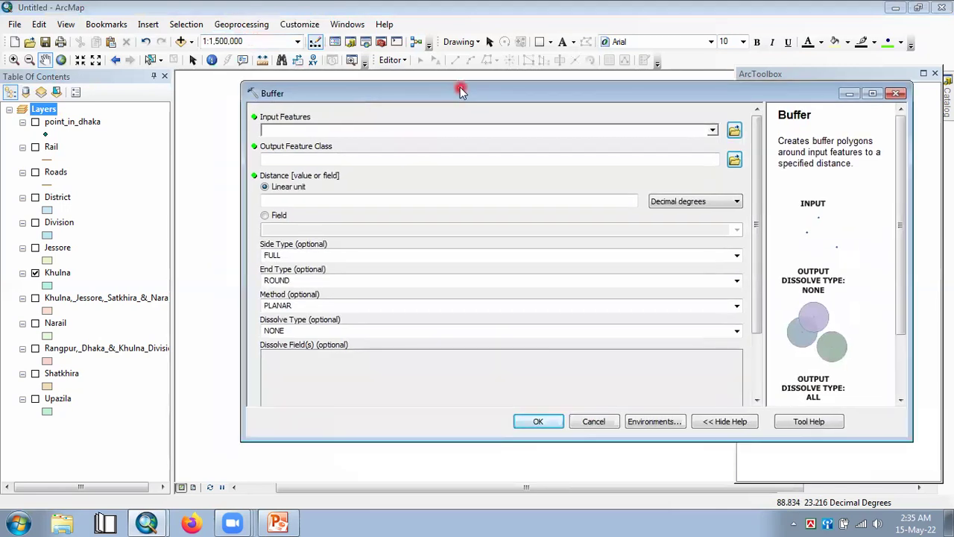
pyautogui.click(712, 130)
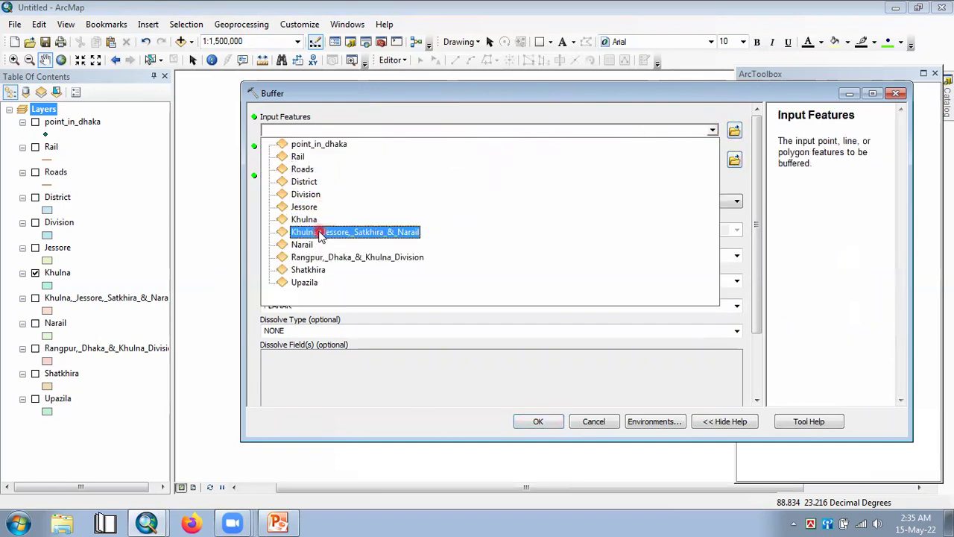
pyautogui.click(307, 219)
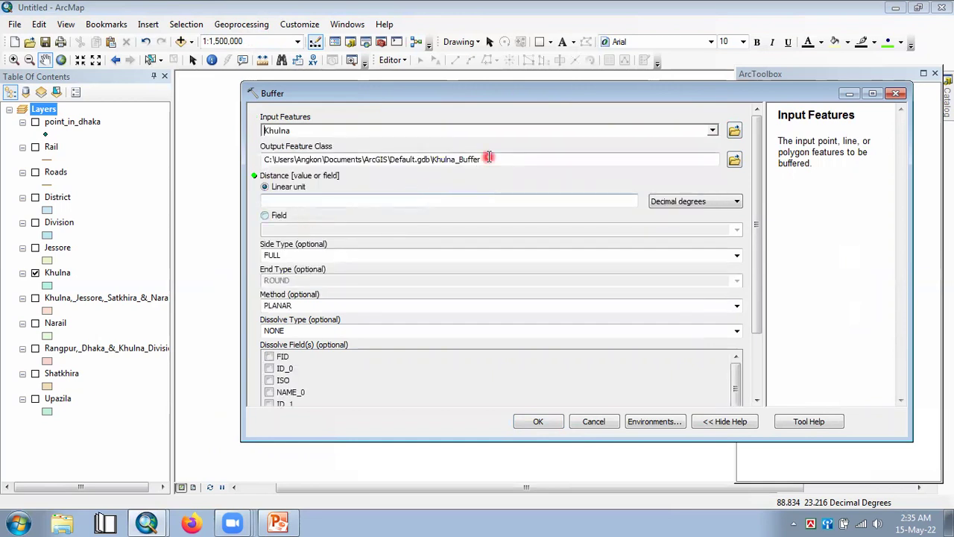
# Step: Replace the default output feature class path with the Desktop path ending in bbb
pyautogui.moveTo(493, 159); pyautogui.dragTo(253, 165)
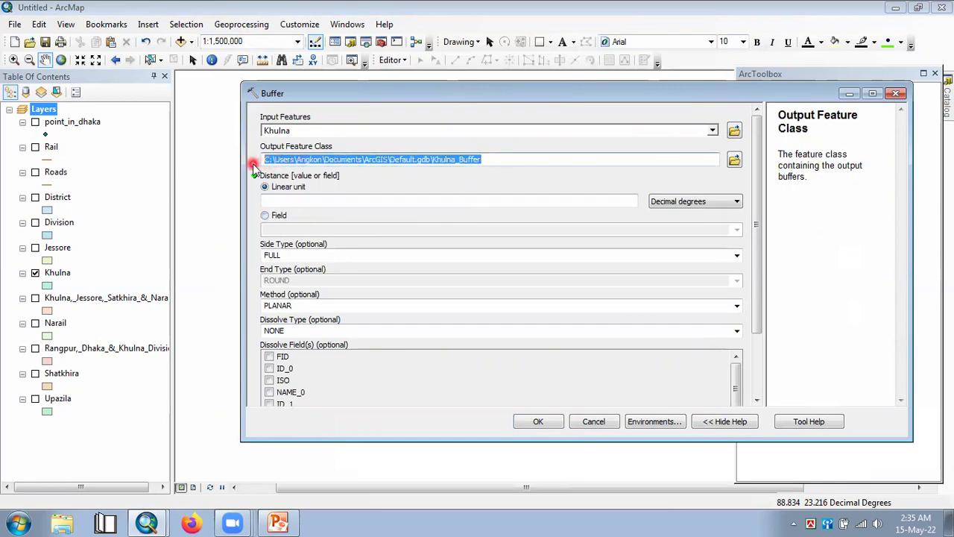
pyautogui.click(380, 210)
pyautogui.write('C:\\Users\\Angkon\\Desktop\\bbb')
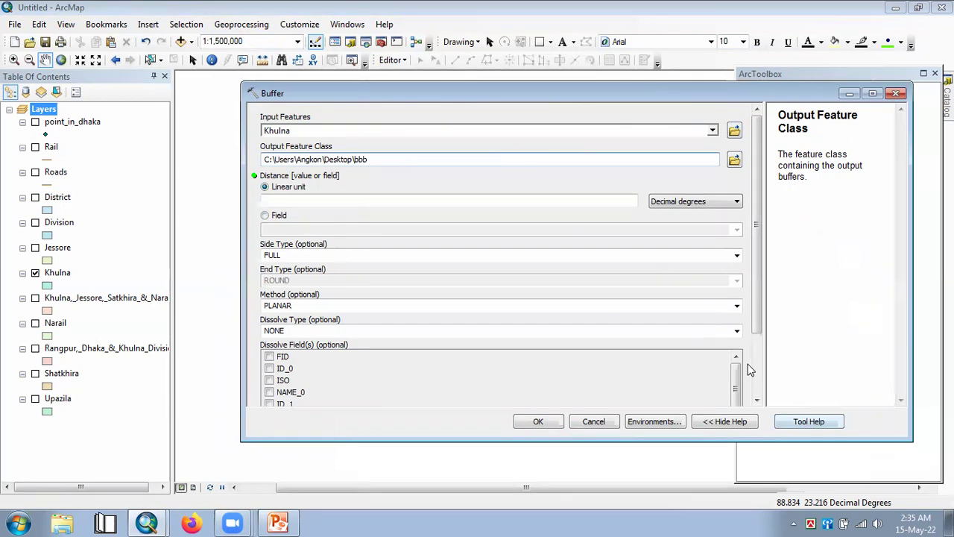
pyautogui.click(491, 107)
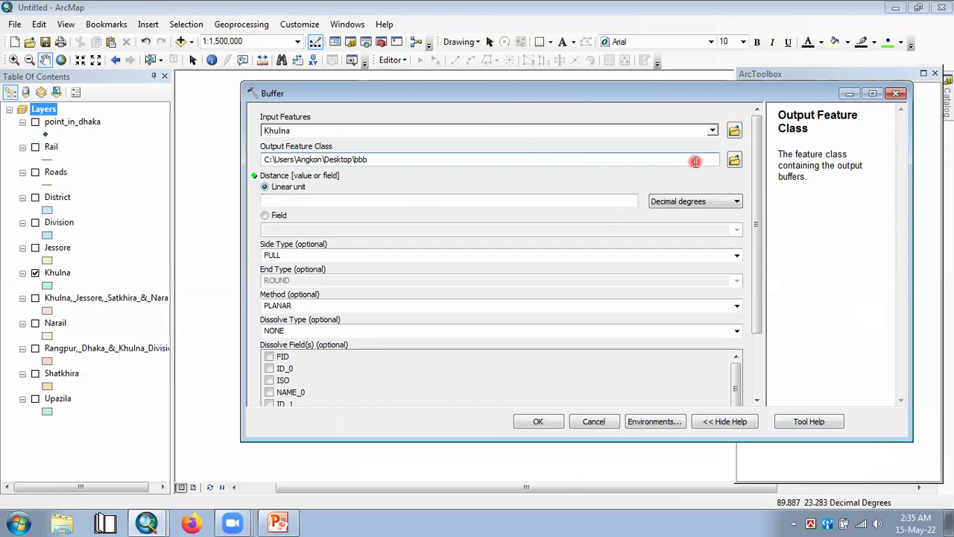
pyautogui.click(568, 397)
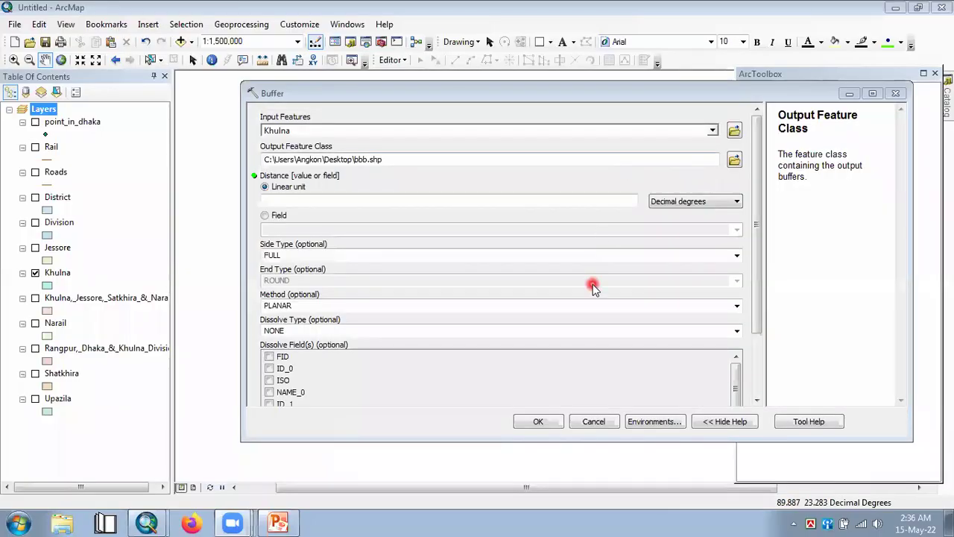
pyautogui.moveTo(756, 291)
pyautogui.mouseDown()
pyautogui.moveTo(755, 321)
pyautogui.moveTo(755, 259)
pyautogui.mouseUp()
# Step: Save the output feature class under the name buffer in the Desktop folder bbb
pyautogui.click(734, 160)
pyautogui.click(591, 334)
pyautogui.write('buffer')
pyautogui.click(725, 334)
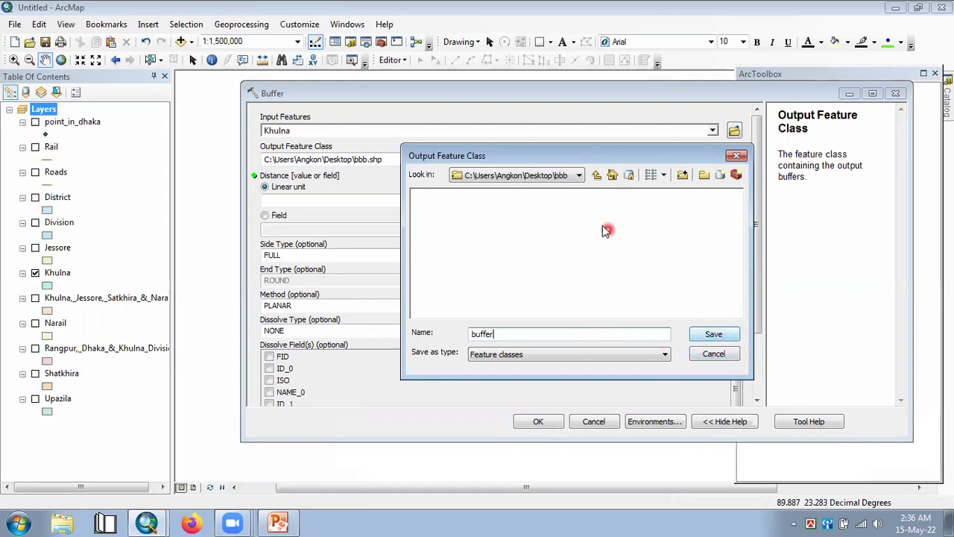
pyautogui.click(577, 175)
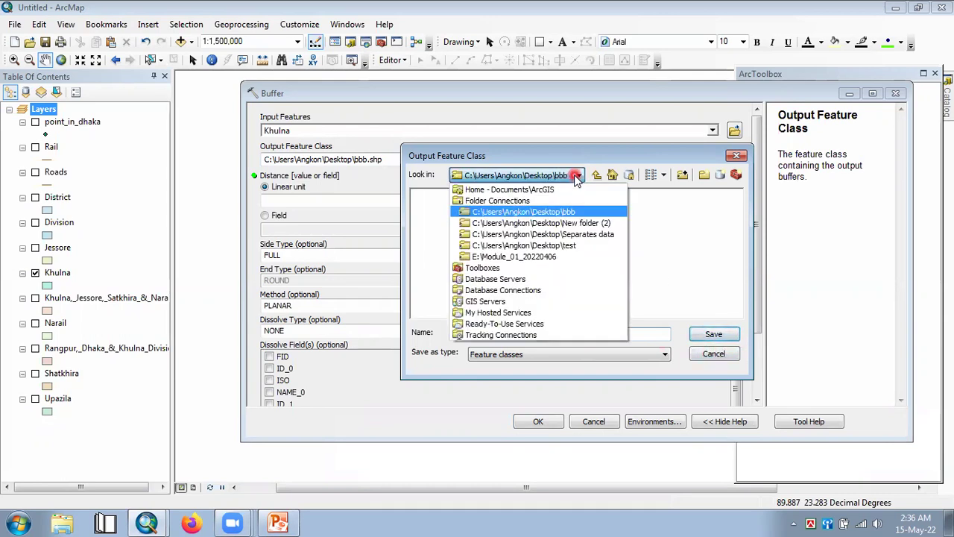
pyautogui.click(588, 212)
pyautogui.click(715, 334)
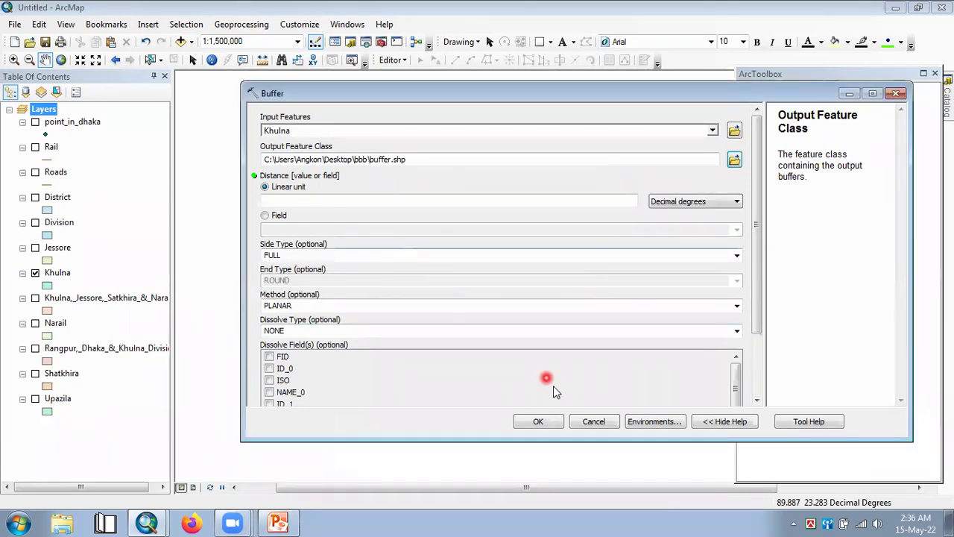
# Step: Set the linear buffer distance to 10 Kilometers and run the Buffer tool
pyautogui.moveTo(752, 302); pyautogui.dragTo(763, 233)
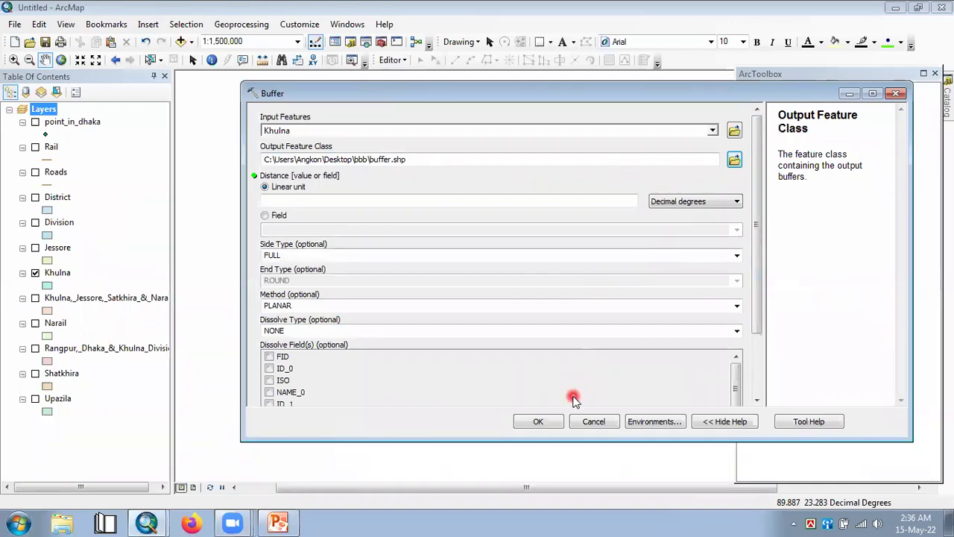
pyautogui.click(525, 203)
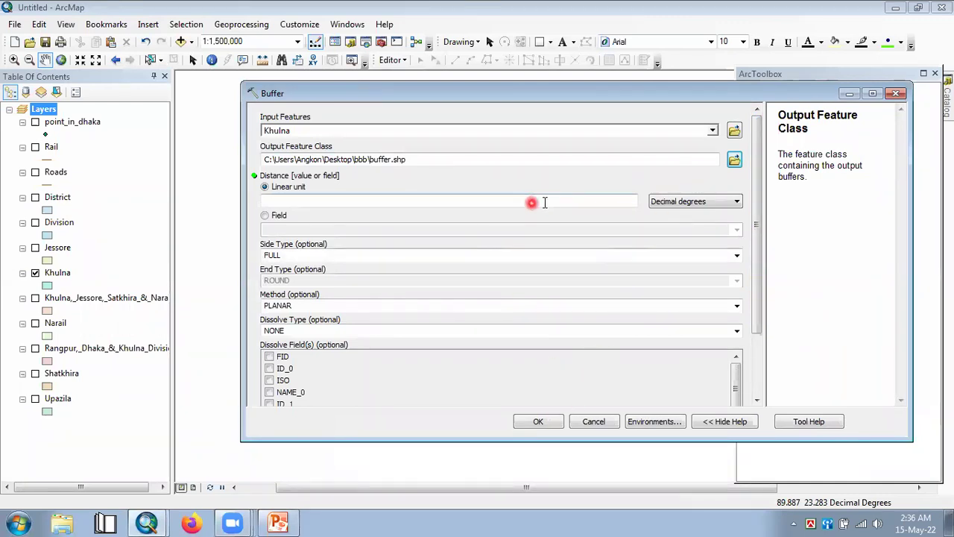
pyautogui.click(702, 203)
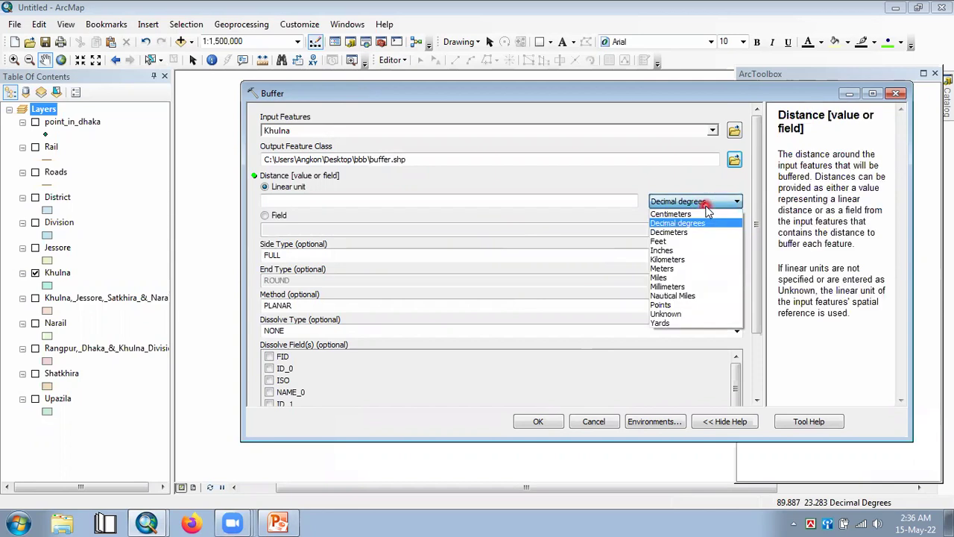
pyautogui.click(701, 258)
pyautogui.click(621, 202)
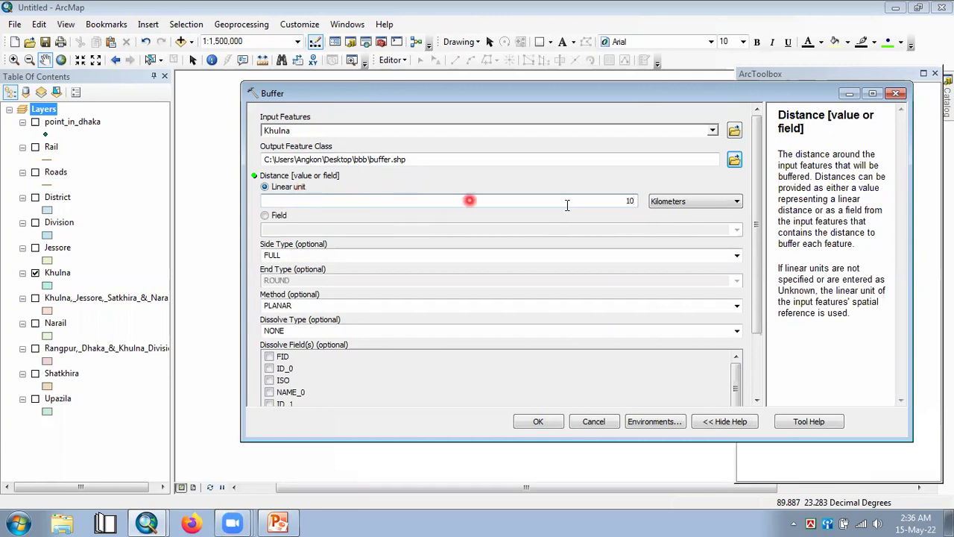
pyautogui.click(703, 201)
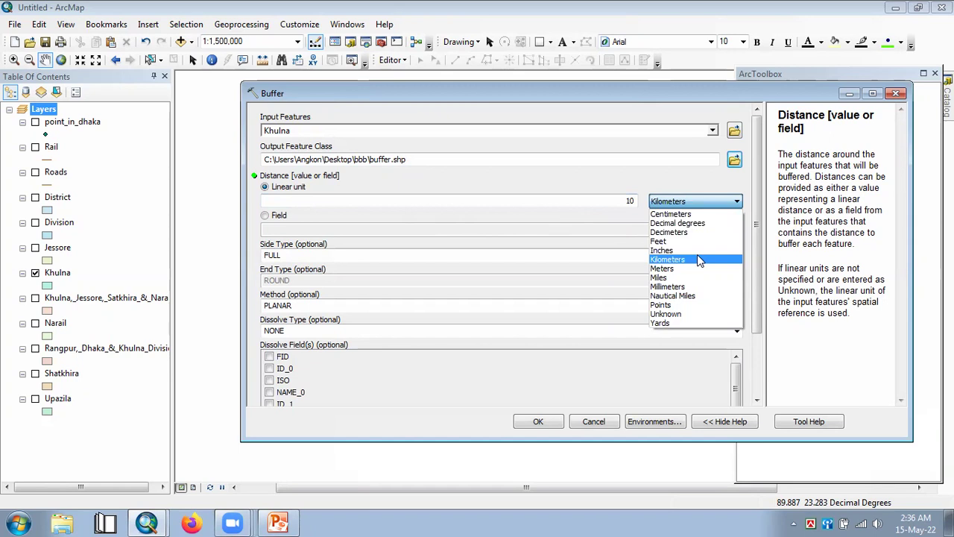
pyautogui.click(699, 258)
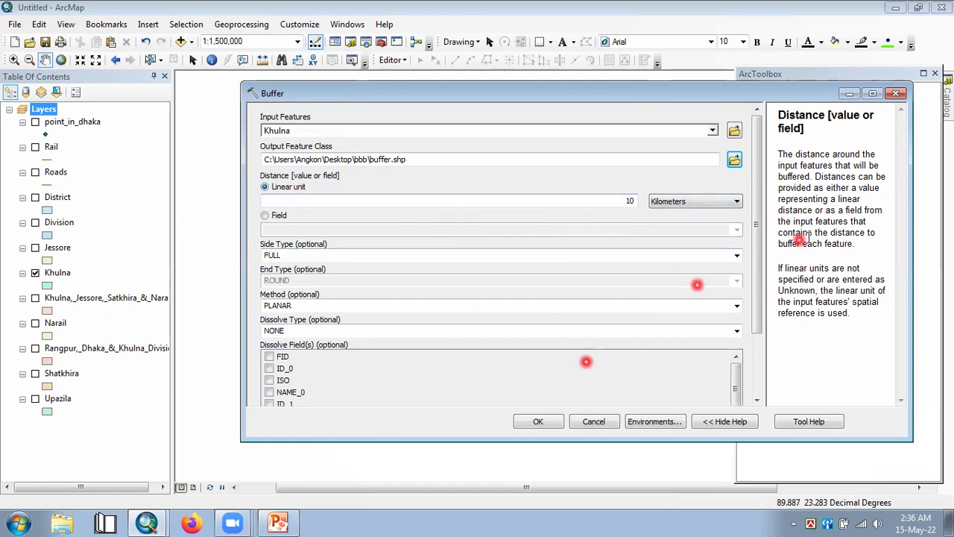
pyautogui.moveTo(758, 244); pyautogui.dragTo(771, 190)
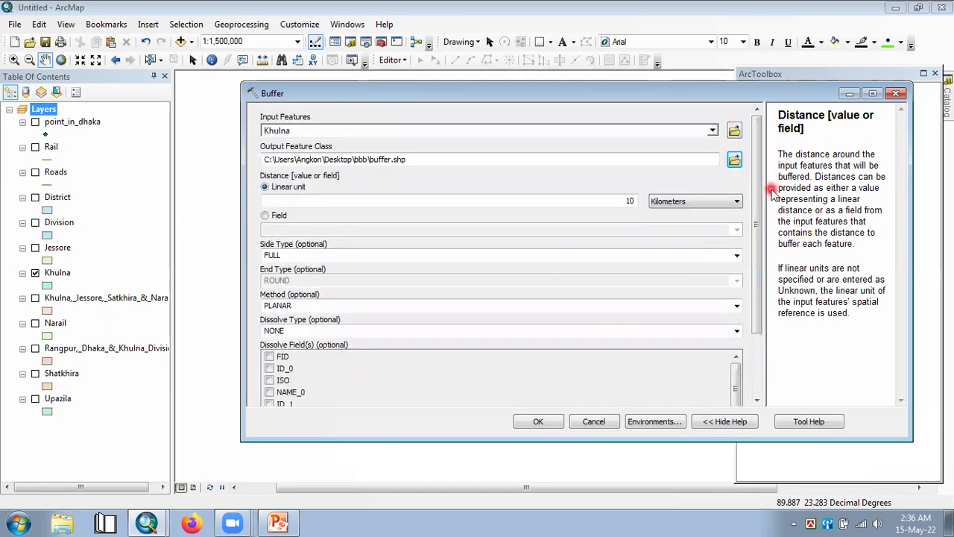
pyautogui.click(534, 410)
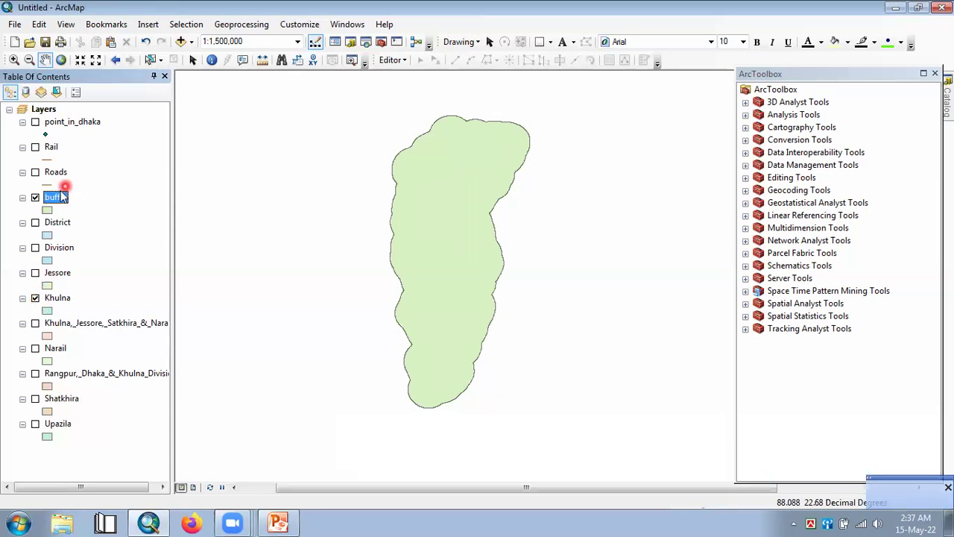
# Step: Move the buffer layer directly below the Khulna layer in the drawing order
pyautogui.click(35, 298)
pyautogui.click(35, 297)
pyautogui.click(60, 198)
pyautogui.moveTo(58, 200); pyautogui.dragTo(54, 299)
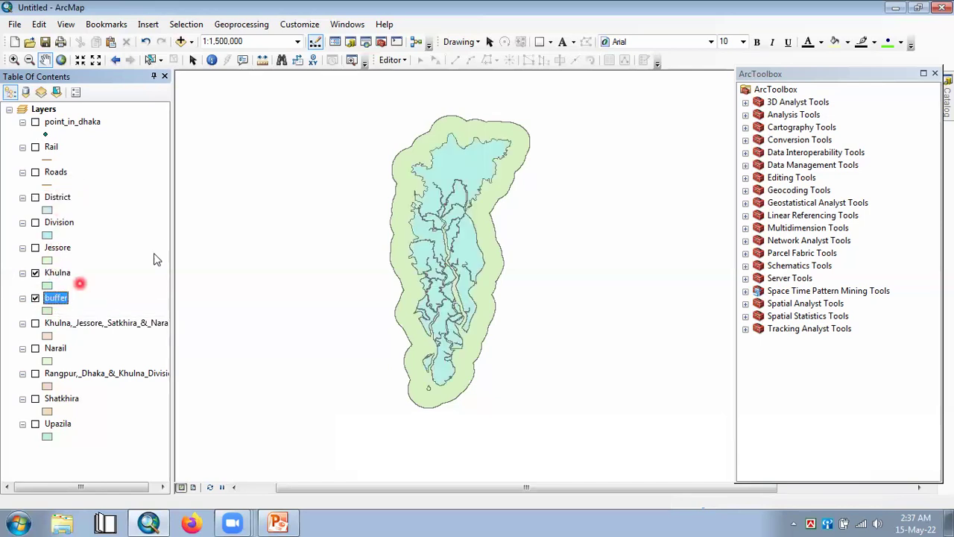
# Step: Switch the Khulna and buffer layers off and on in turn to compare the district with its buffer zone
pyautogui.click(36, 273)
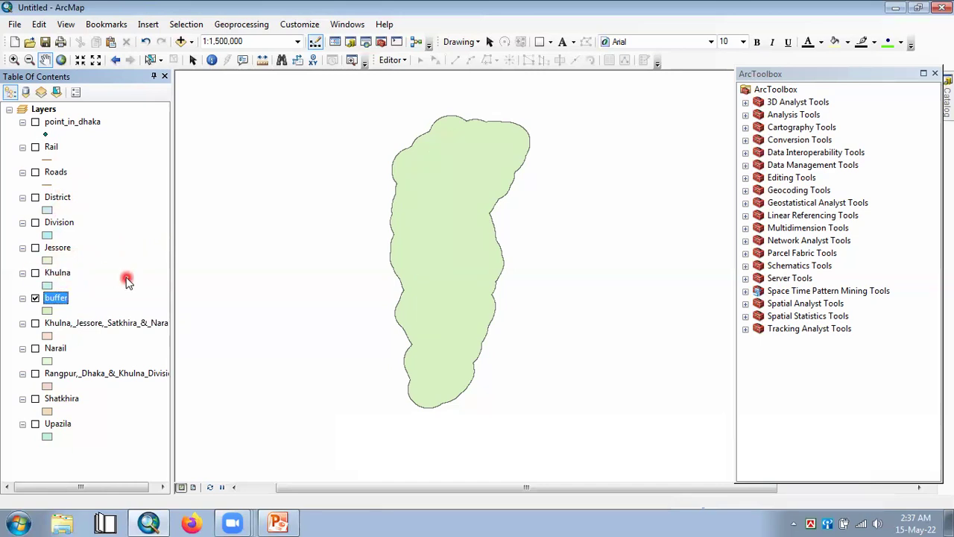
pyautogui.click(35, 273)
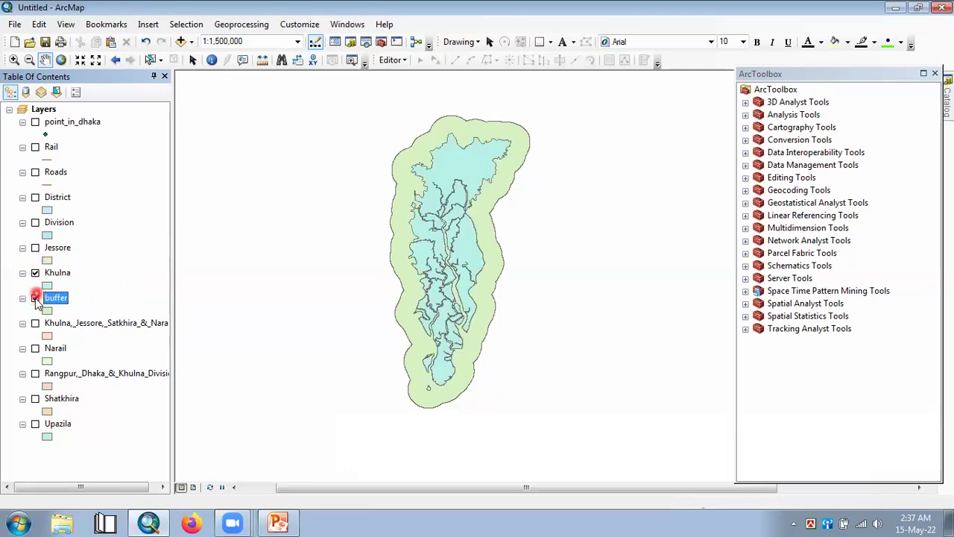
pyautogui.click(35, 299)
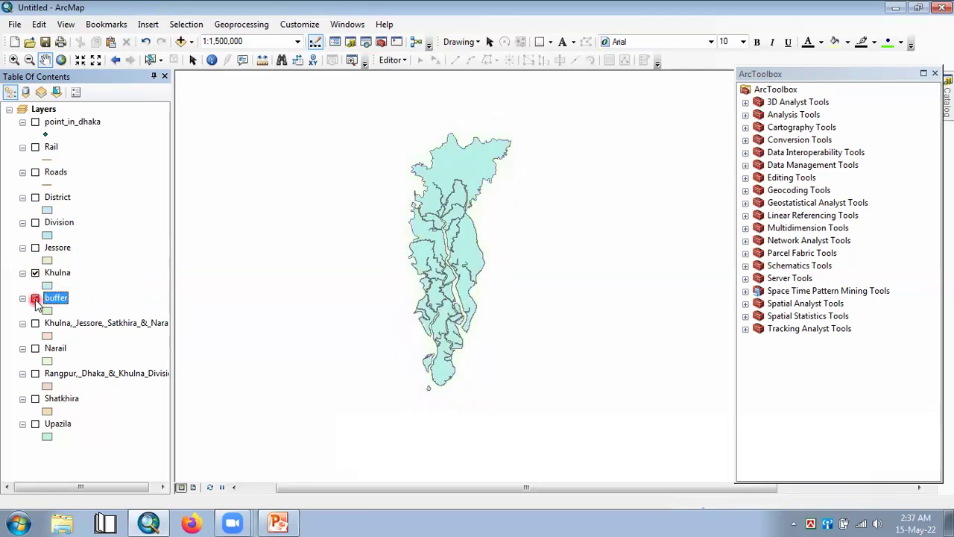
pyautogui.click(35, 298)
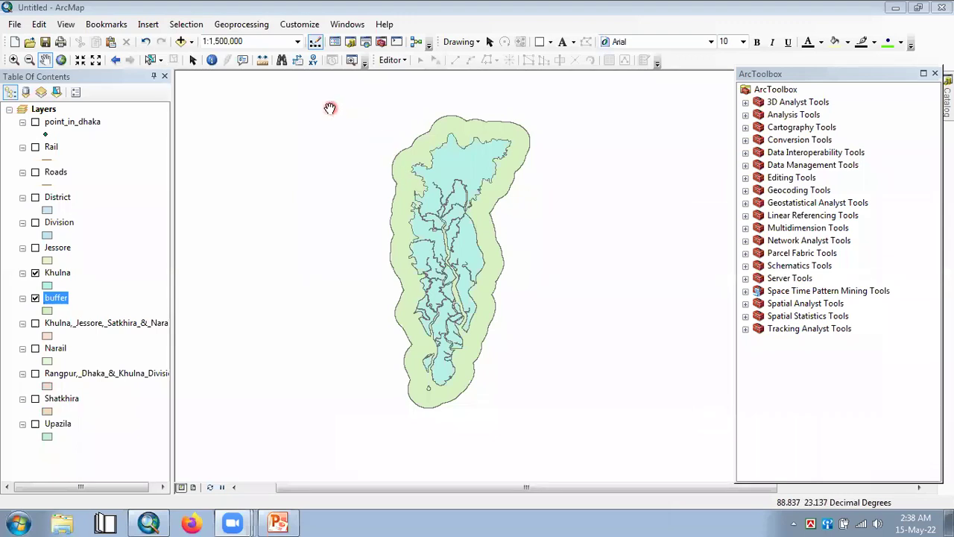
# Step: Hide the Khulna and buffer layers so the map is empty
pyautogui.click(257, 23)
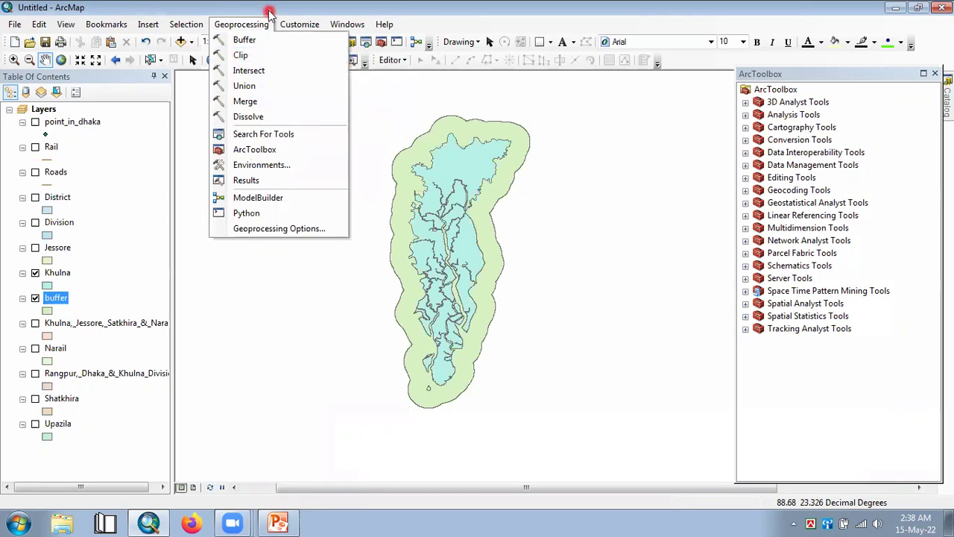
pyautogui.click(268, 13)
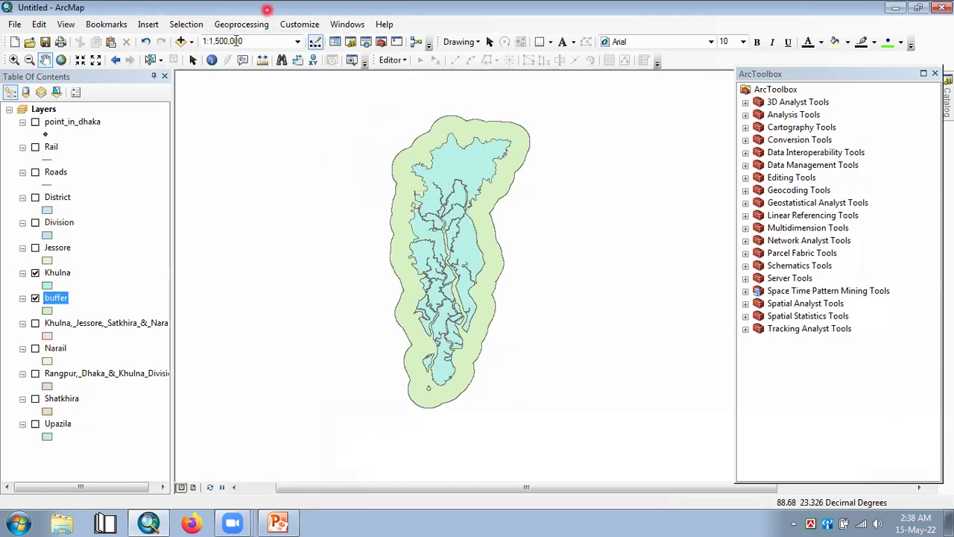
pyautogui.click(35, 272)
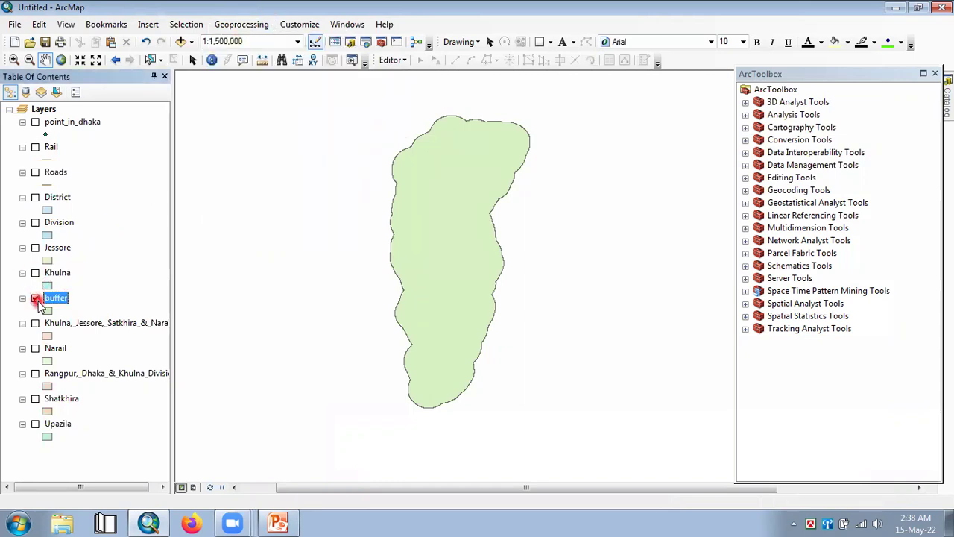
pyautogui.click(35, 298)
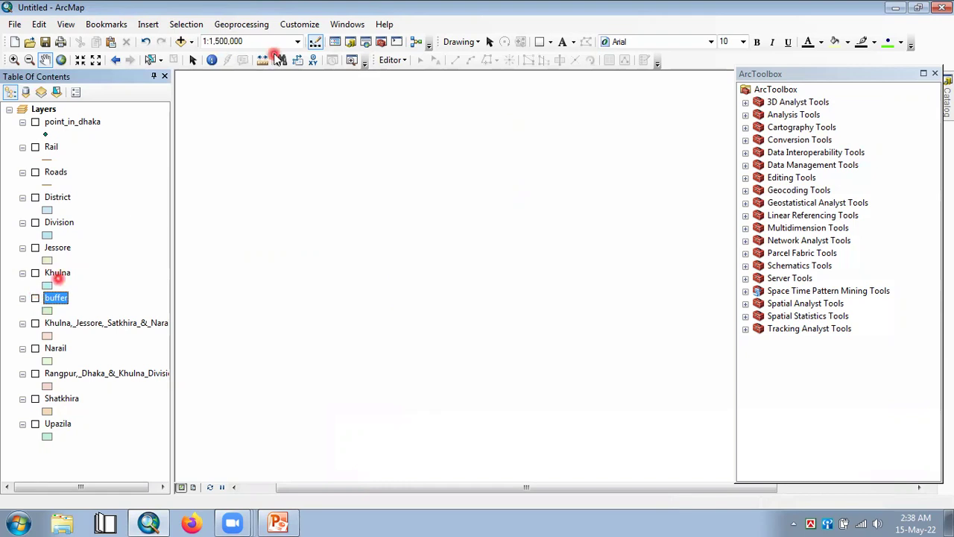
pyautogui.click(262, 24)
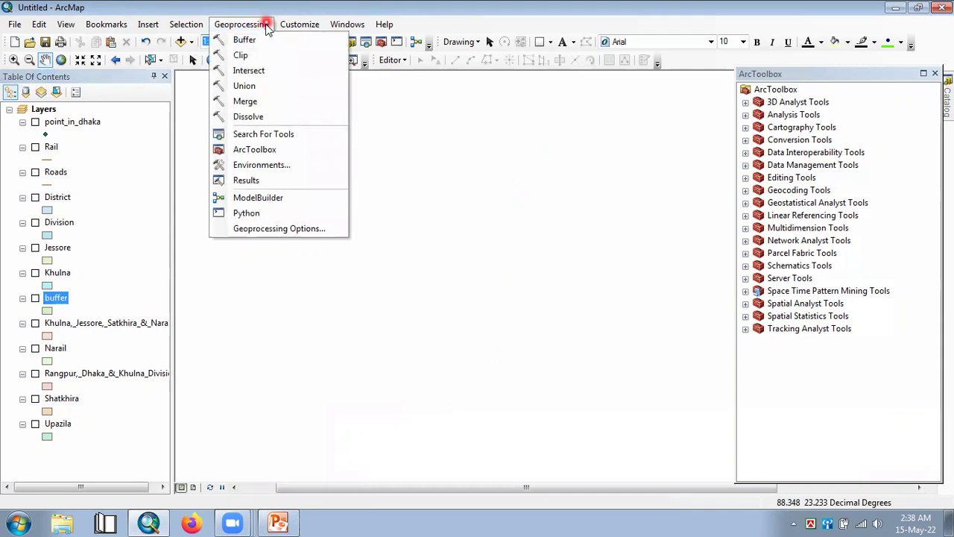
pyautogui.click(299, 24)
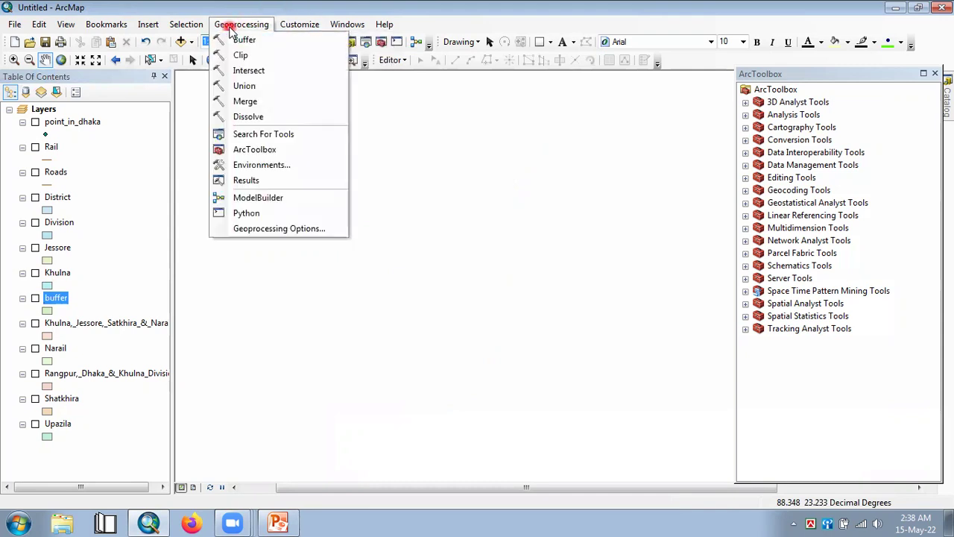
pyautogui.click(170, 104)
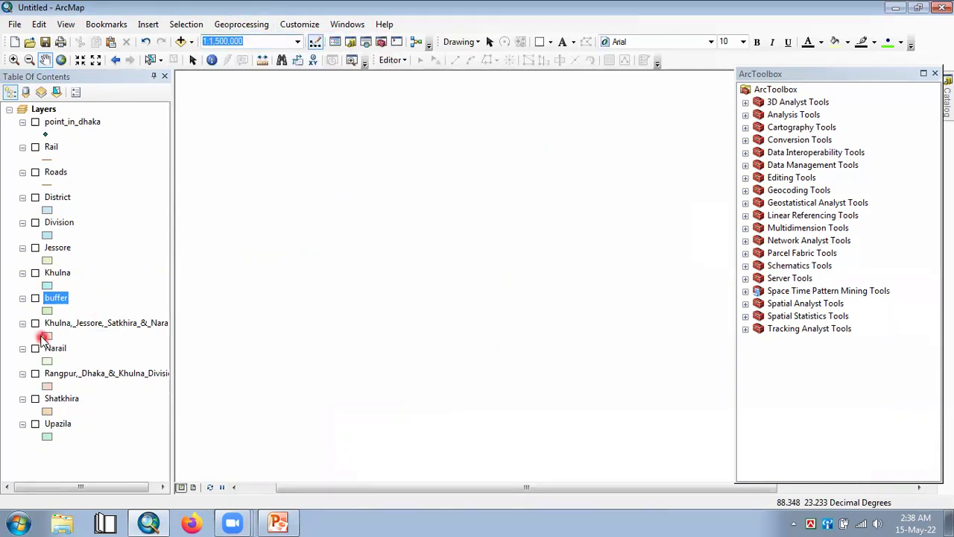
# Step: Show the Rangpur,_Dhaka_&_Khulna_Division layer at full map extent with the Roads layer drawn over it
pyautogui.click(35, 375)
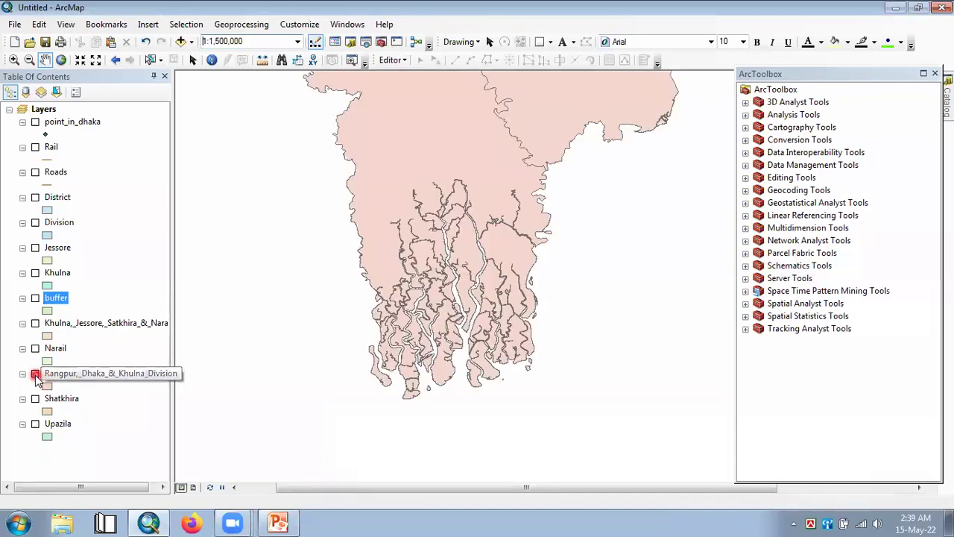
pyautogui.click(61, 60)
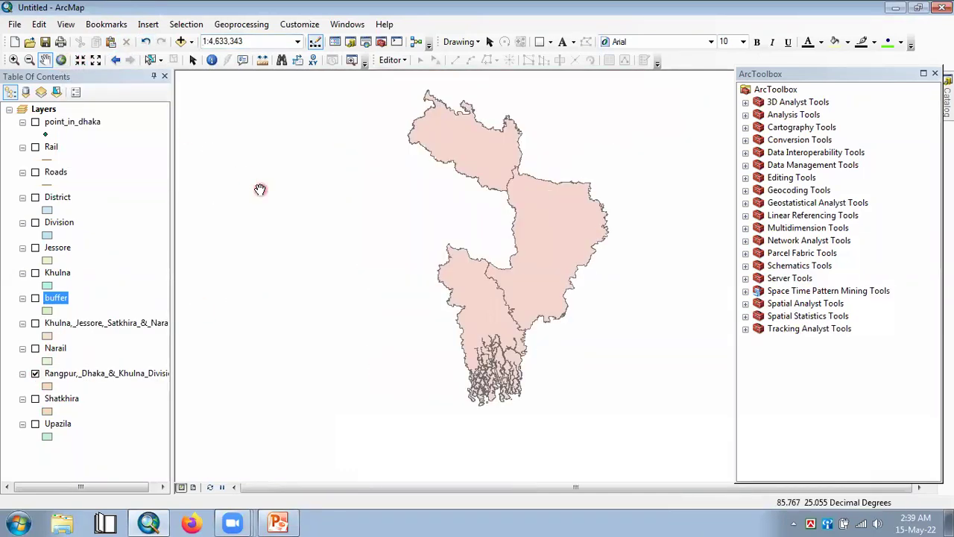
pyautogui.click(35, 172)
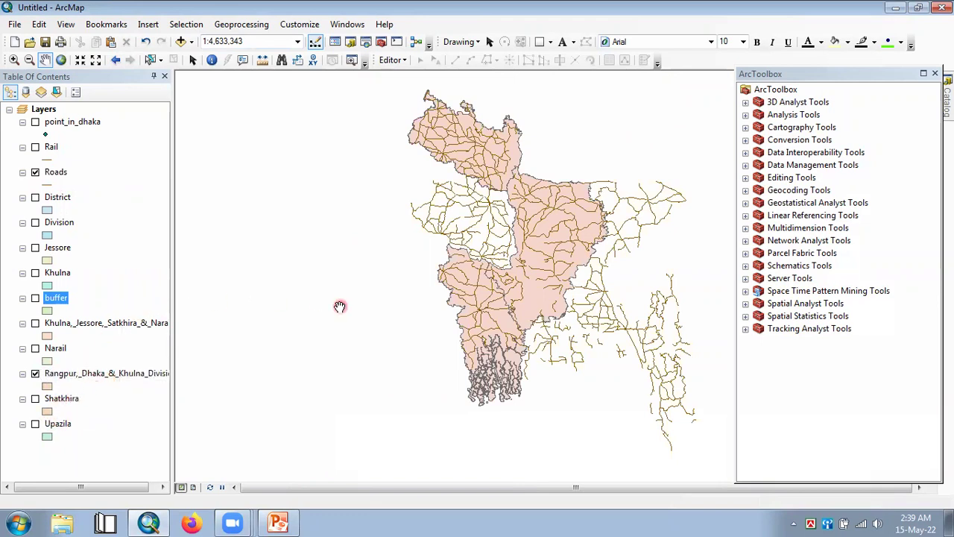
pyautogui.moveTo(341, 304); pyautogui.dragTo(286, 305)
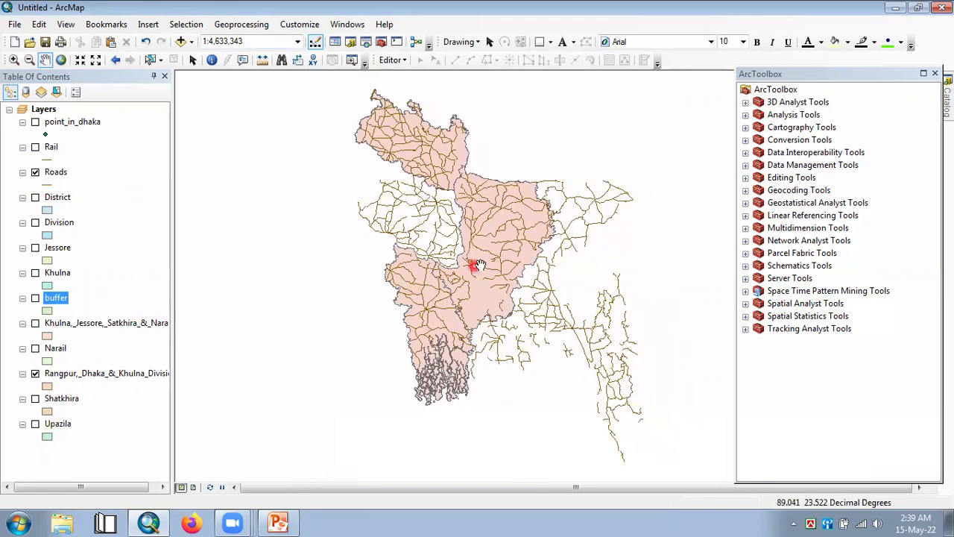
pyautogui.click(494, 213)
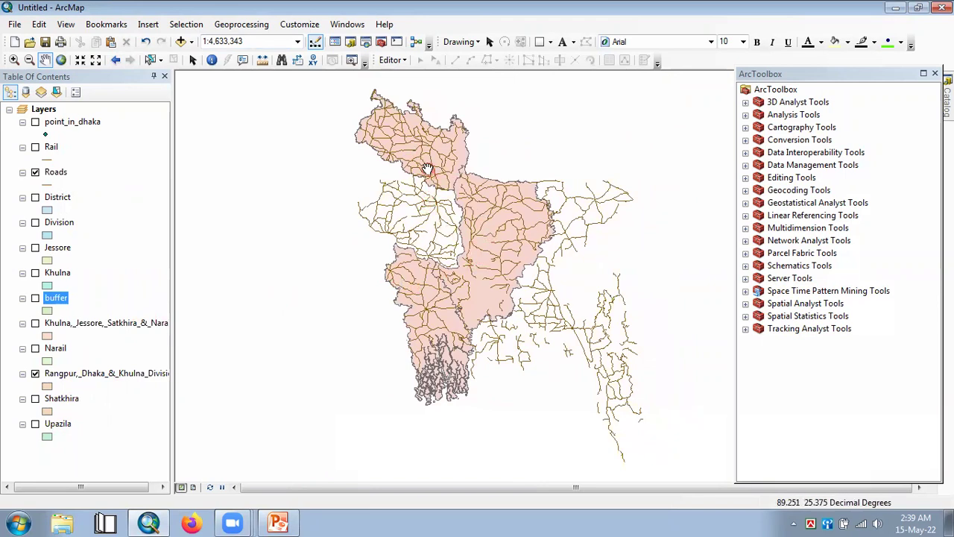
pyautogui.click(496, 233)
pyautogui.click(267, 198)
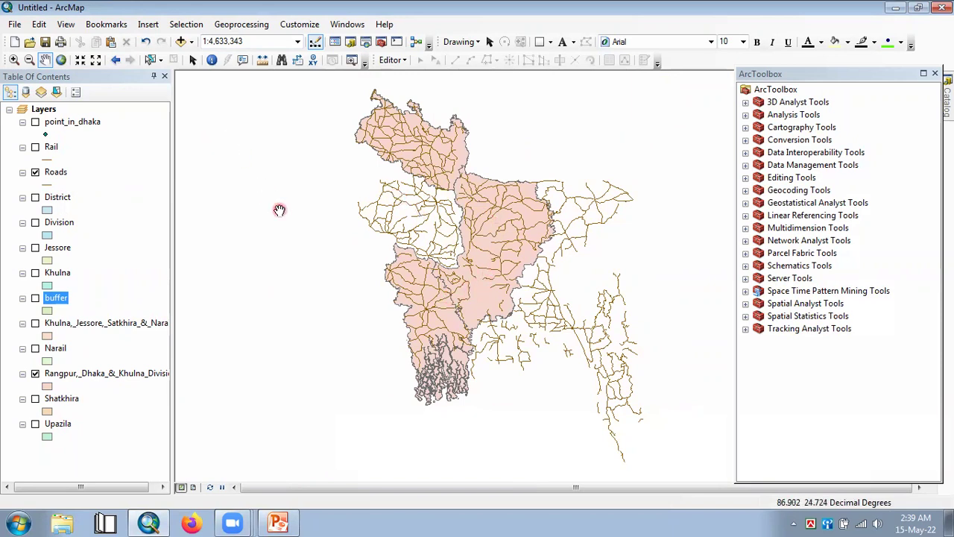
# Step: Set up the Clip tool with Roads as input features and Rangpur,_Dhaka_&_Khulna_Division as clip features
pyautogui.click(266, 29)
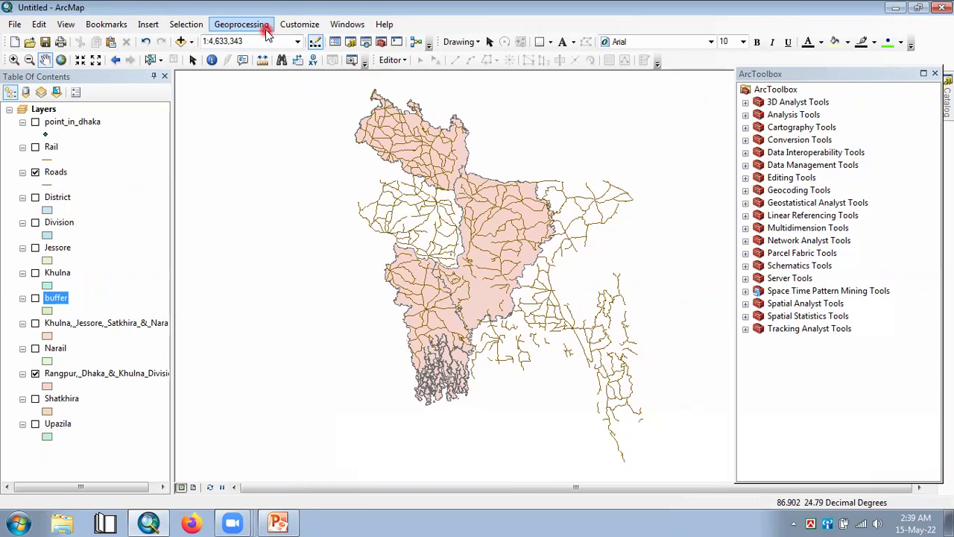
pyautogui.click(262, 59)
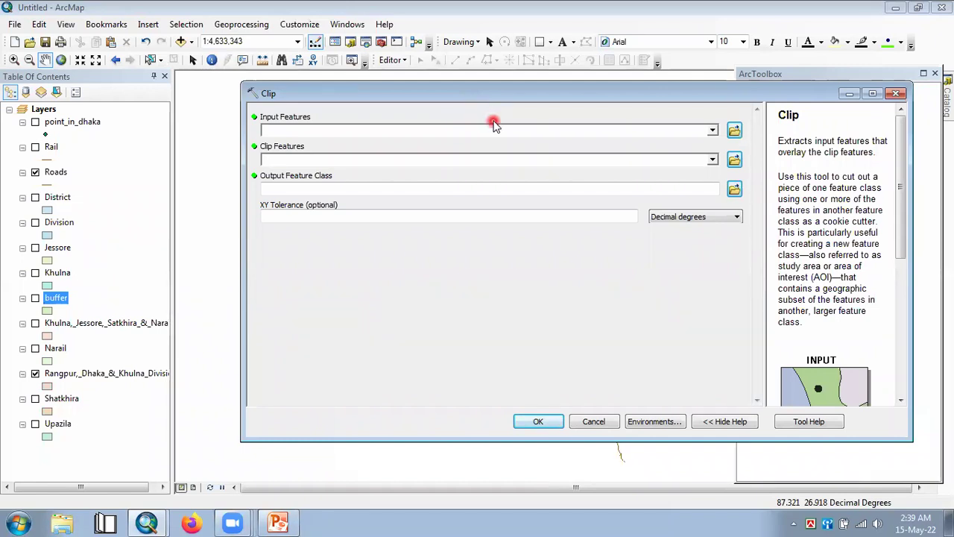
pyautogui.click(711, 132)
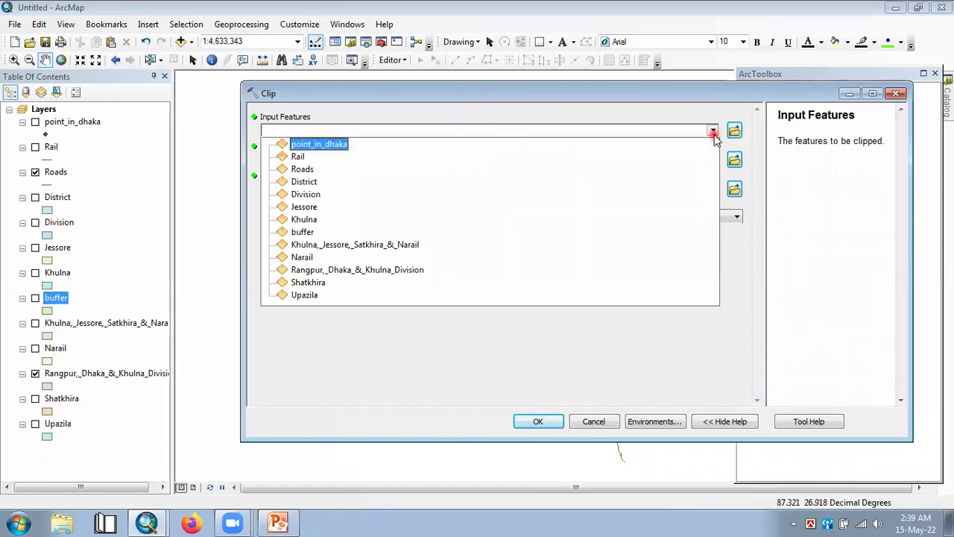
pyautogui.click(304, 169)
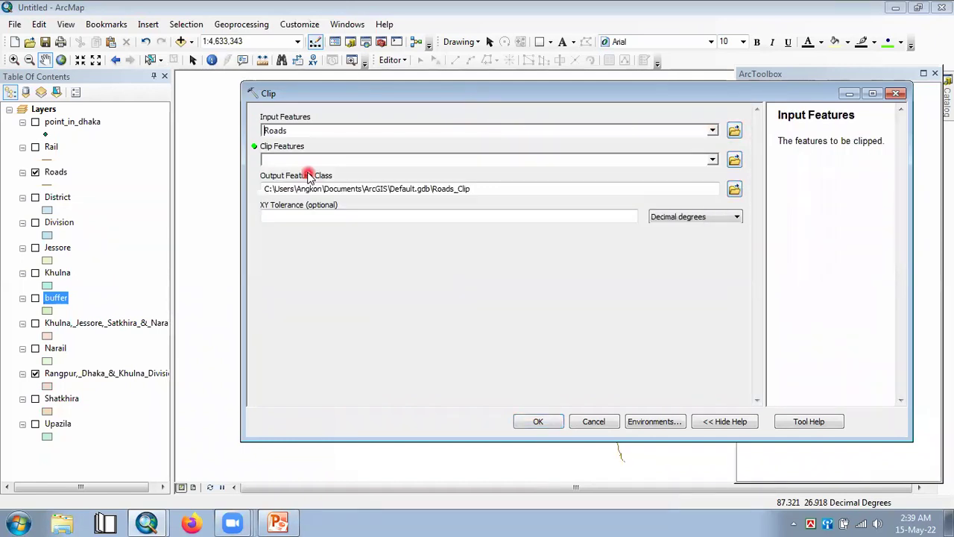
pyautogui.click(713, 161)
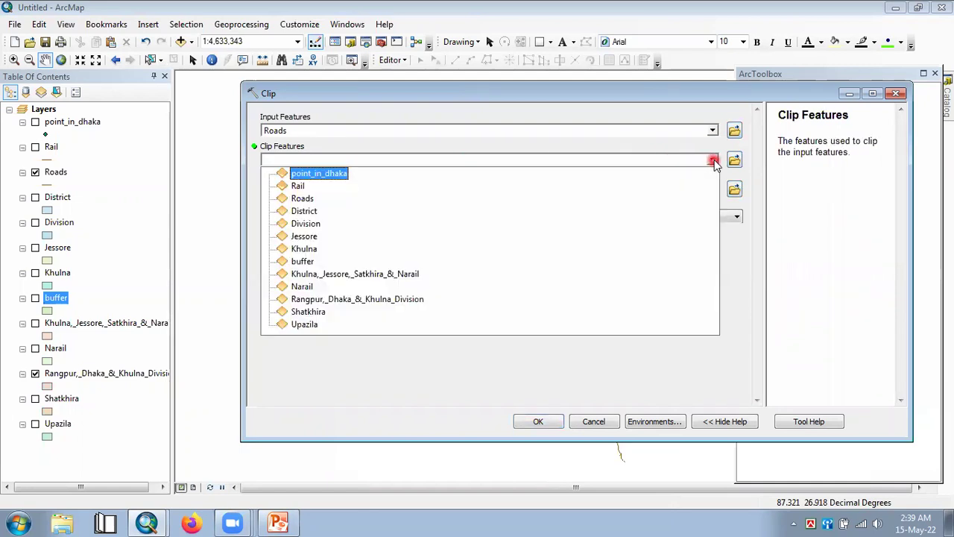
pyautogui.click(388, 299)
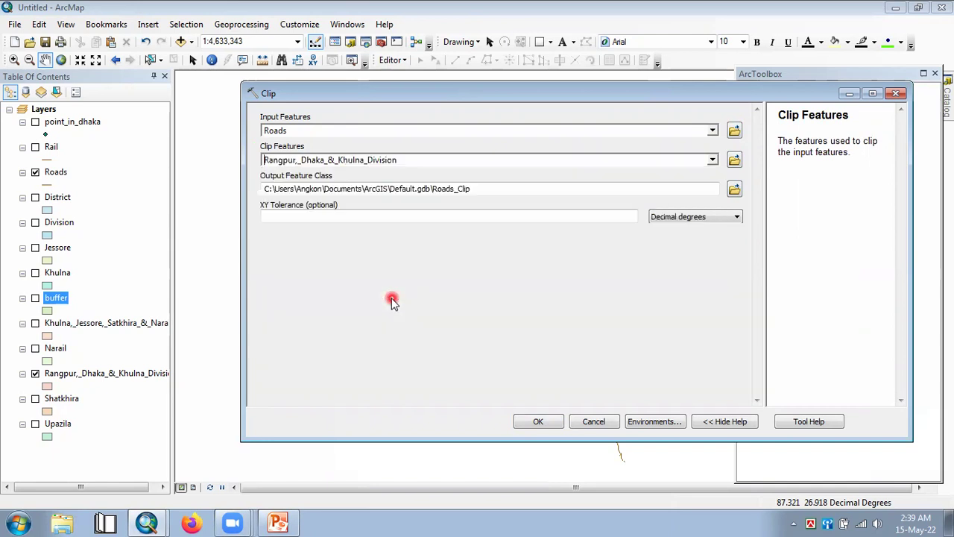
# Step: Save the output feature class under the name clip in the Desktop folder bbb and run the Clip tool
pyautogui.click(506, 187)
pyautogui.doubleClick(506, 187)
pyautogui.write('C:\\Users\\Angkon\\Desktop\\bbb')
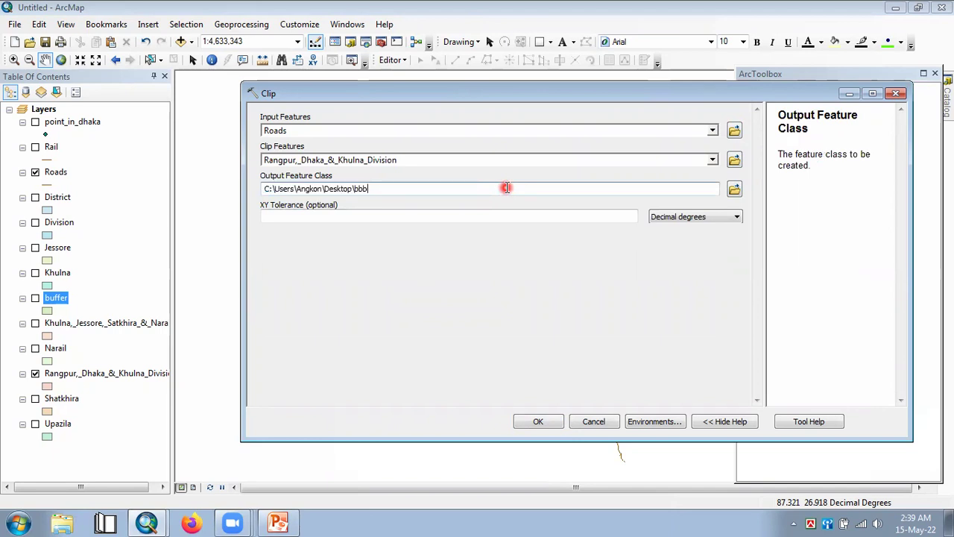
pyautogui.click(734, 189)
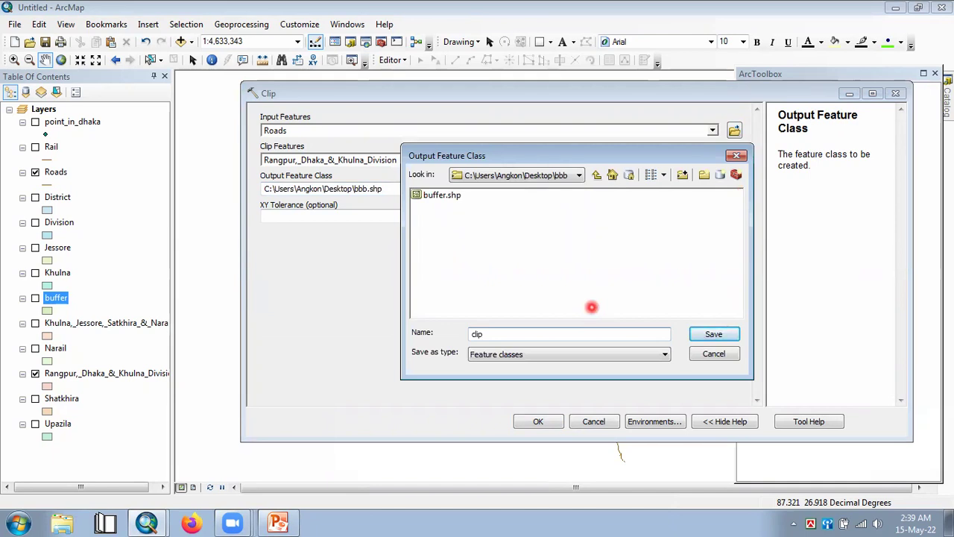
pyautogui.click(703, 333)
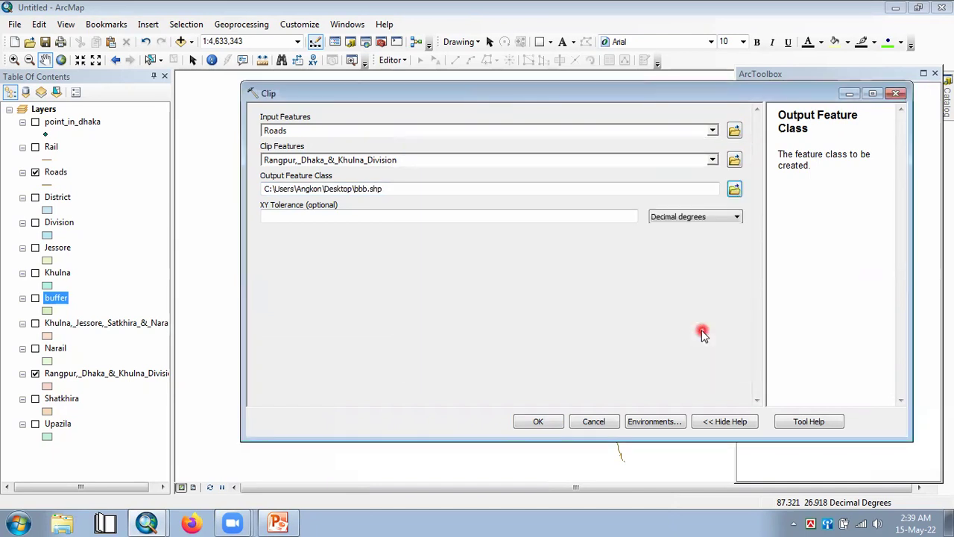
pyautogui.click(538, 421)
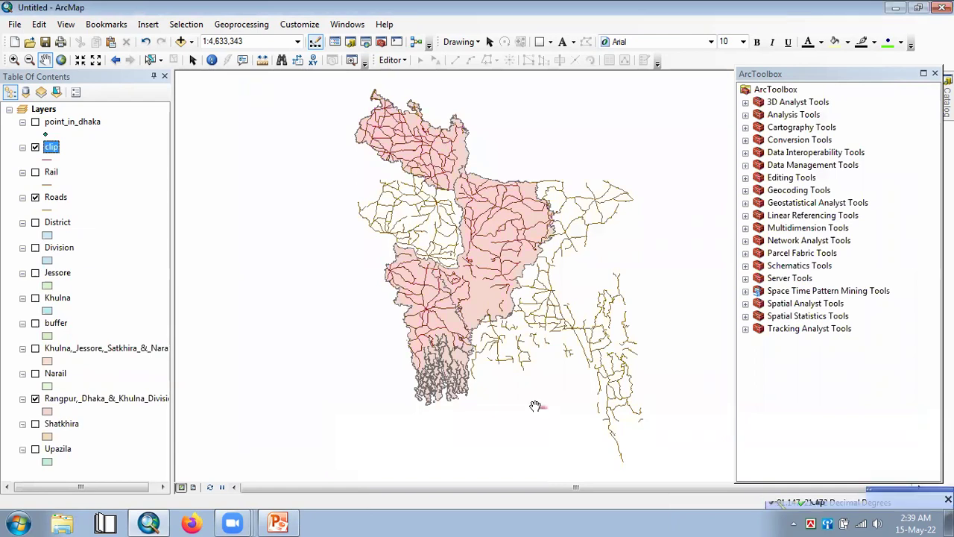
# Step: Hide the Roads and Rangpur,_Dhaka_&_Khulna_Division layers to inspect the clipped roads on their own
pyautogui.click(35, 198)
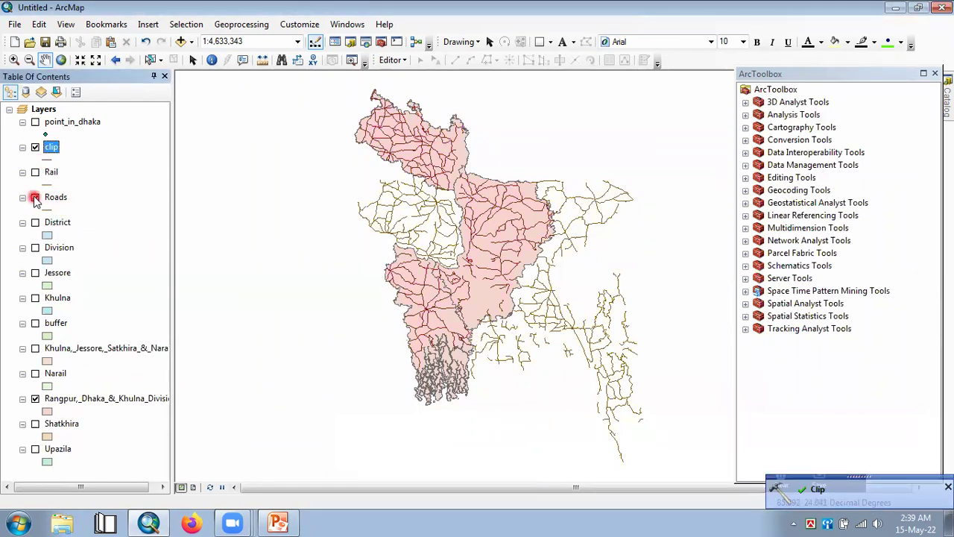
pyautogui.click(35, 398)
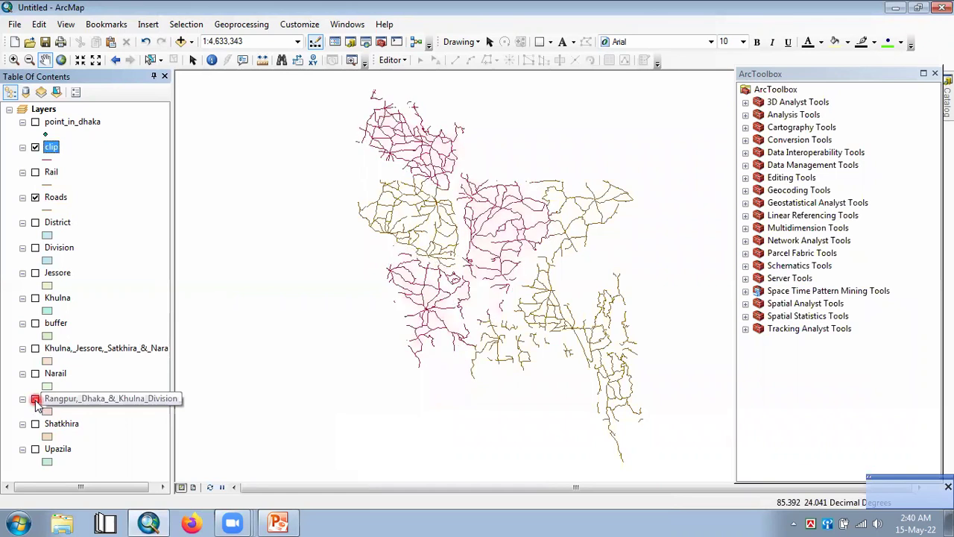
pyautogui.click(35, 198)
pyautogui.click(304, 223)
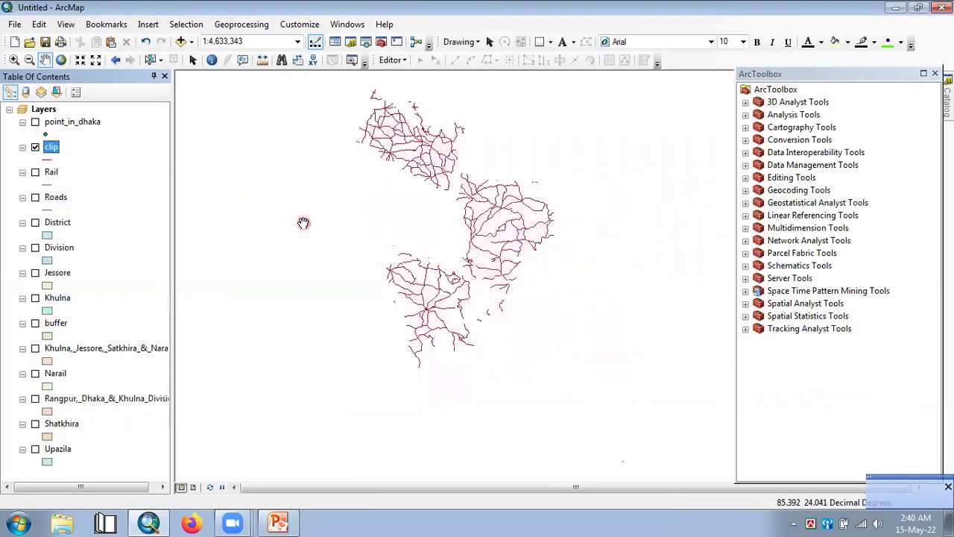
pyautogui.moveTo(409, 198); pyautogui.dragTo(405, 214)
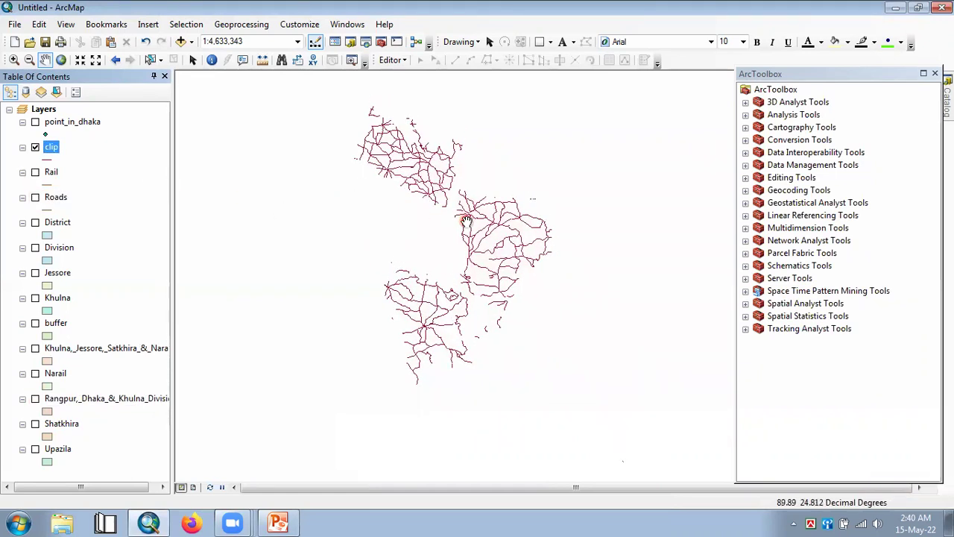
pyautogui.click(85, 168)
pyautogui.click(439, 197)
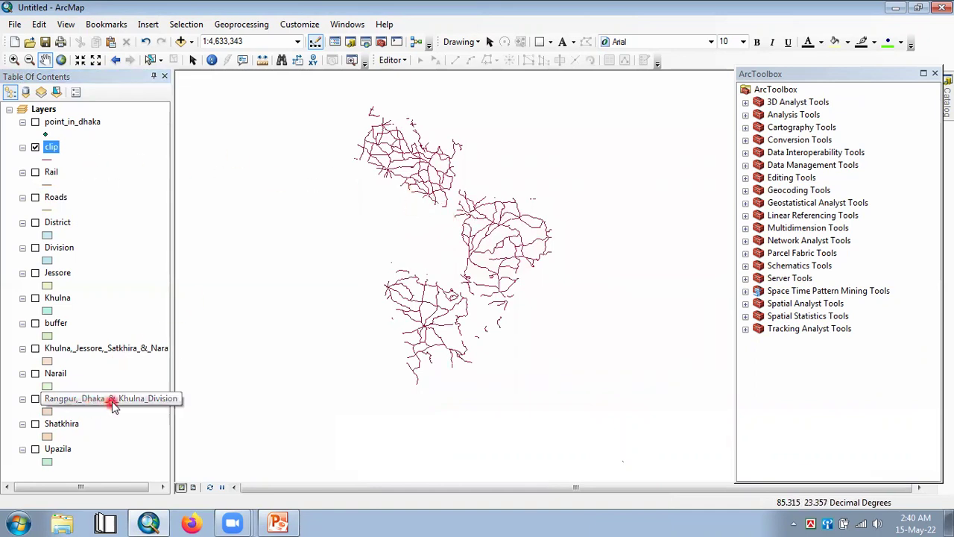
pyautogui.moveTo(431, 191); pyautogui.dragTo(433, 203)
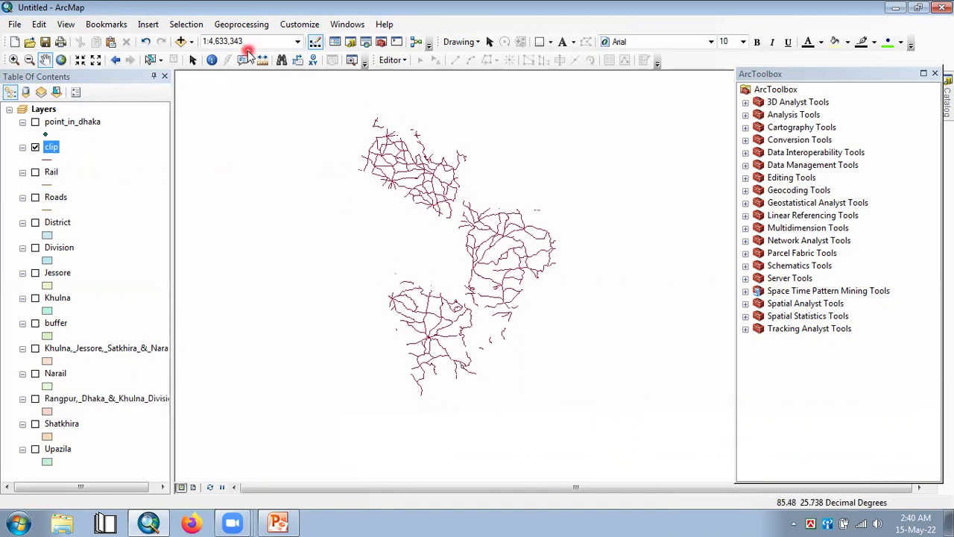
# Step: Display the Rangpur,_Dhaka_&_Khulna_Division layer instead of the clip layer, and briefly preview the Division layer for comparison
pyautogui.click(255, 25)
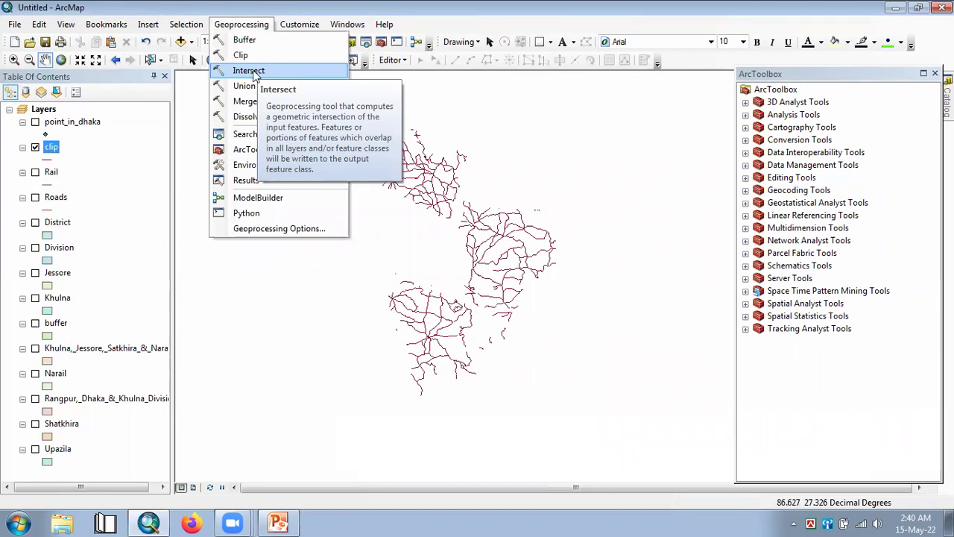
pyautogui.click(35, 147)
pyautogui.click(35, 398)
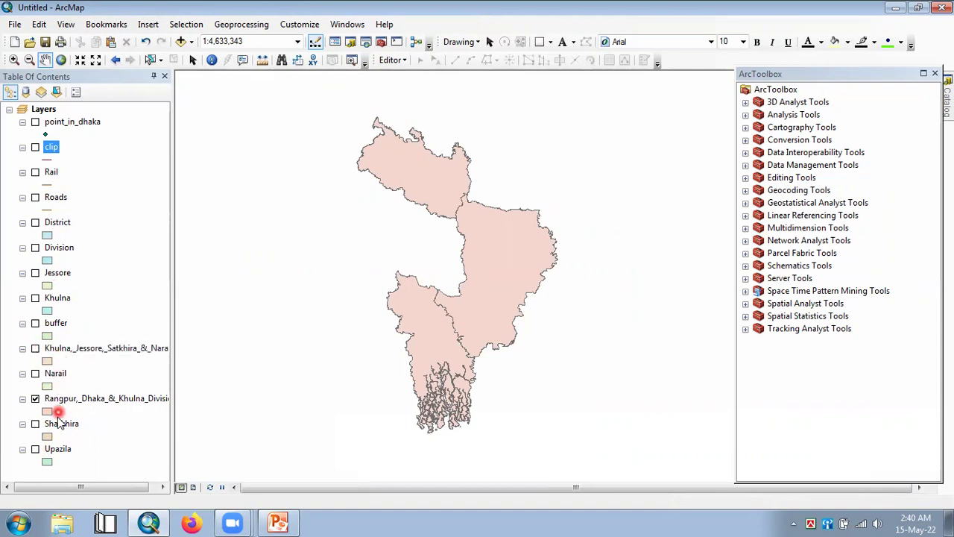
pyautogui.click(35, 249)
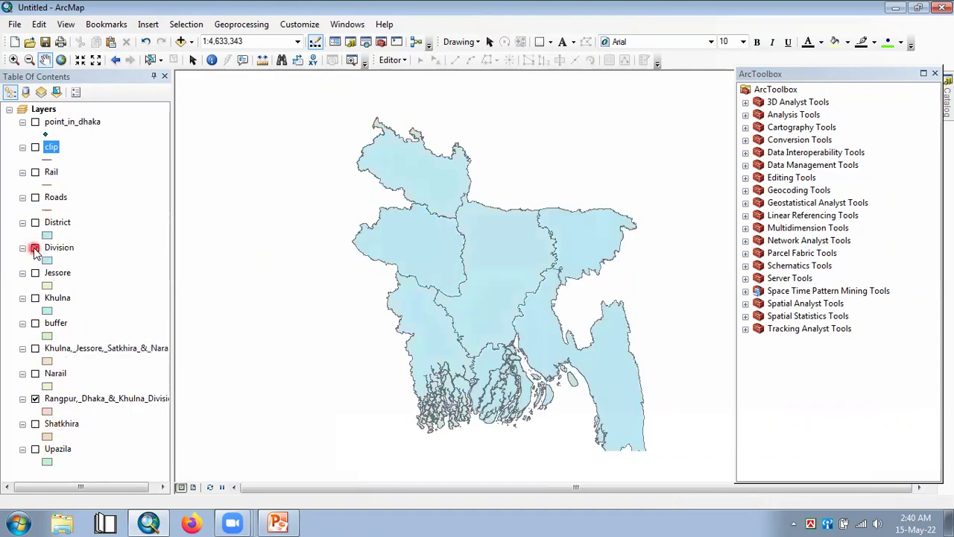
pyautogui.click(39, 252)
pyautogui.click(36, 249)
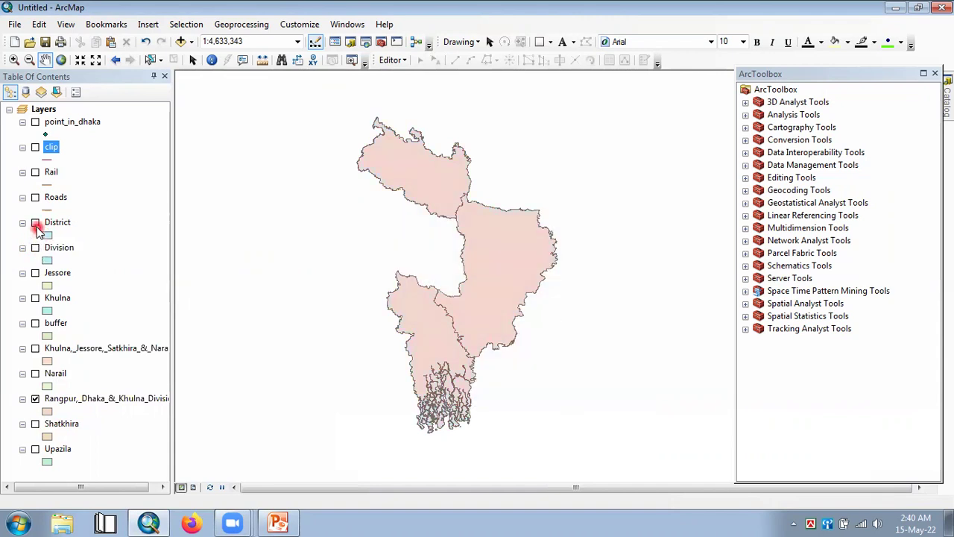
# Step: Show the District layer and hide the Rangpur,_Dhaka_&_Khulna_Division layer
pyautogui.click(35, 223)
pyautogui.moveTo(315, 270); pyautogui.dragTo(311, 249)
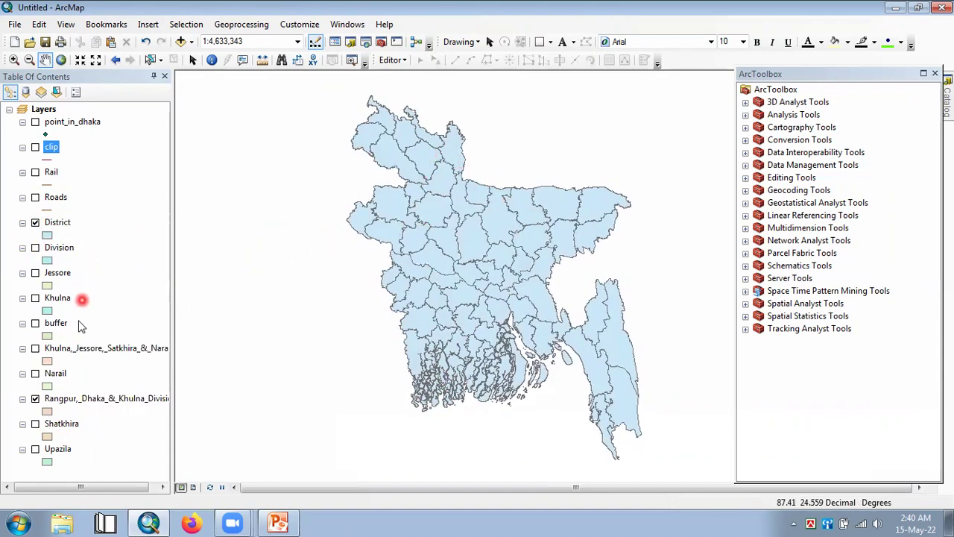
pyautogui.click(36, 400)
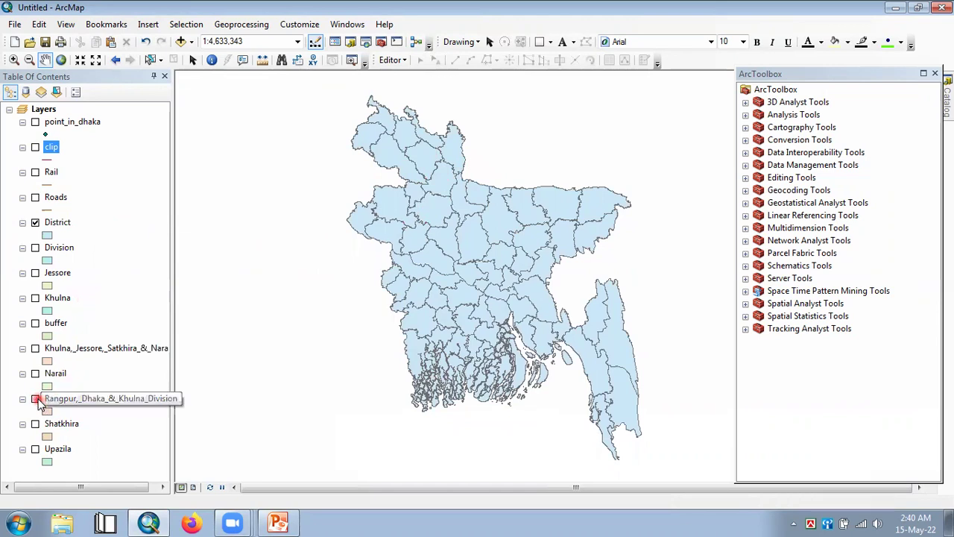
# Step: Show the Rangpur,_Dhaka_&_Khulna_Division layer alongside District, and set both layers as the Intersect tool's input features
pyautogui.click(35, 223)
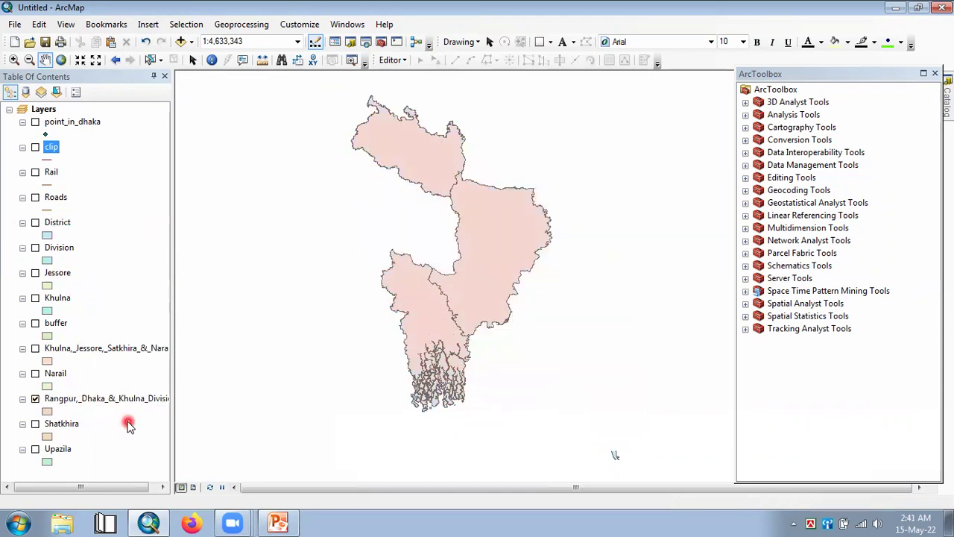
pyautogui.click(35, 223)
pyautogui.click(261, 25)
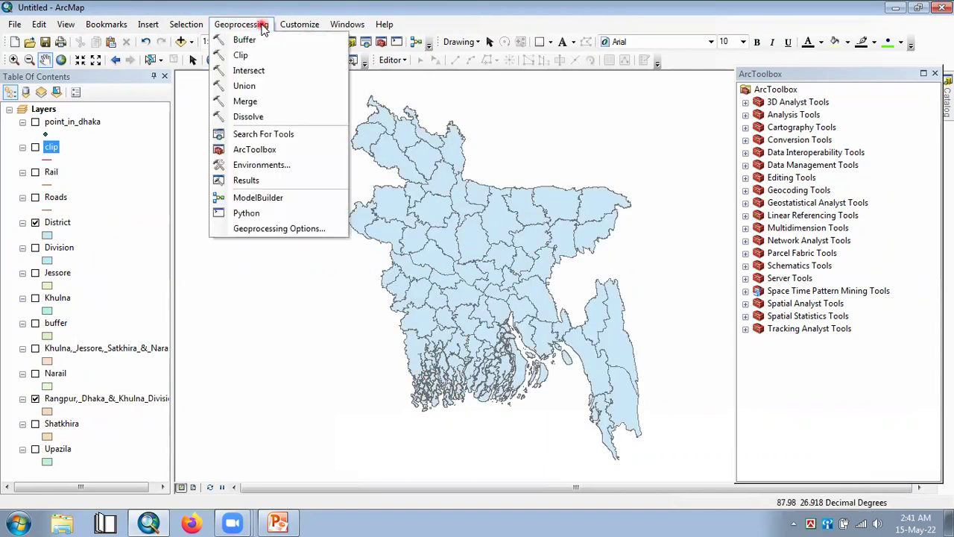
pyautogui.click(267, 73)
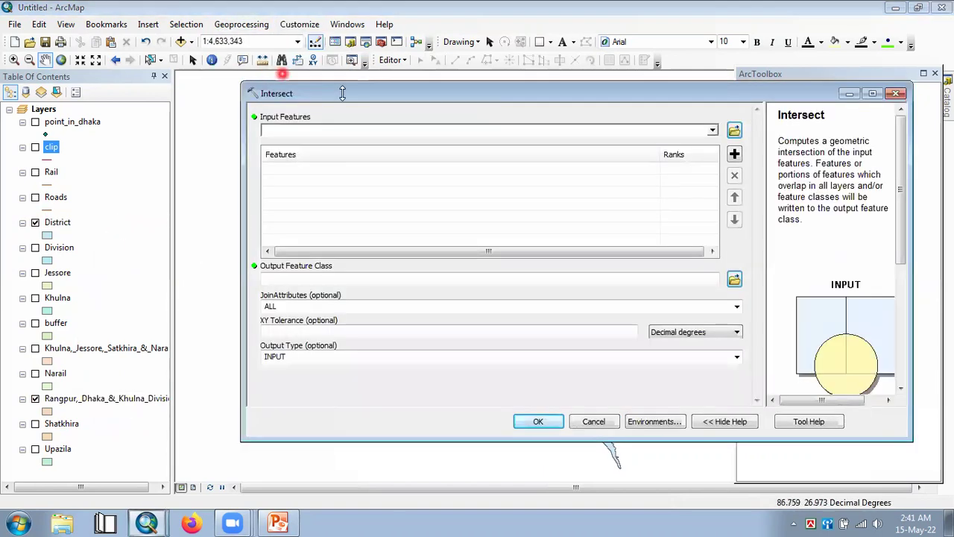
pyautogui.click(713, 131)
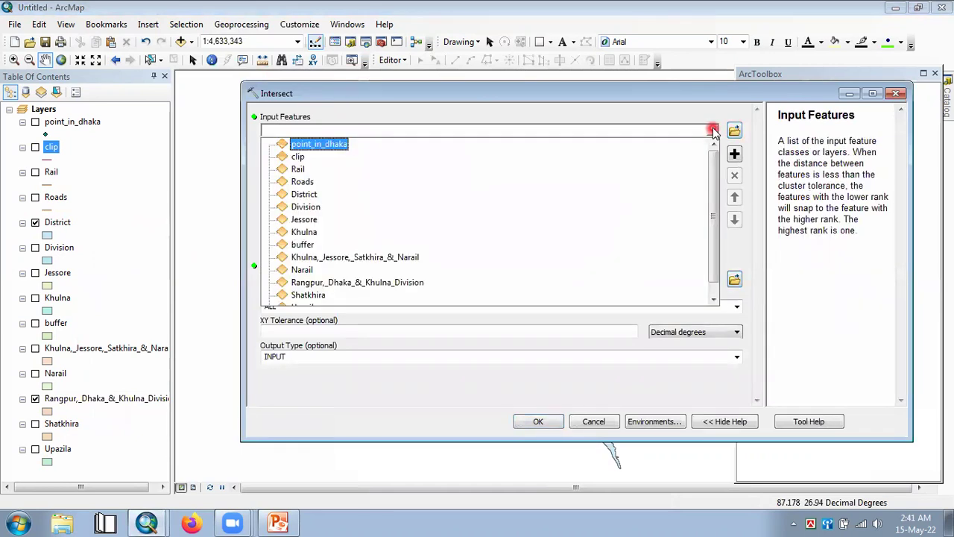
pyautogui.moveTo(718, 161); pyautogui.dragTo(717, 178)
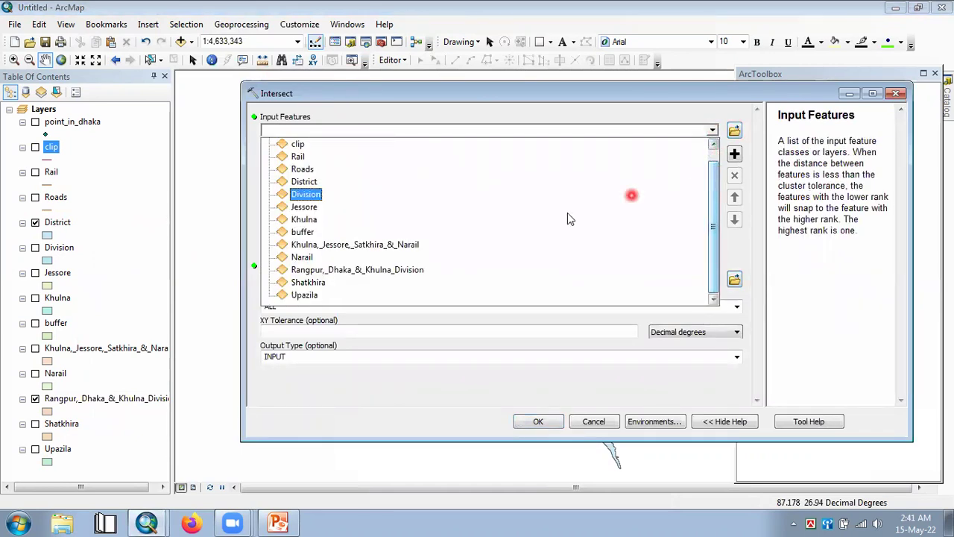
pyautogui.click(406, 270)
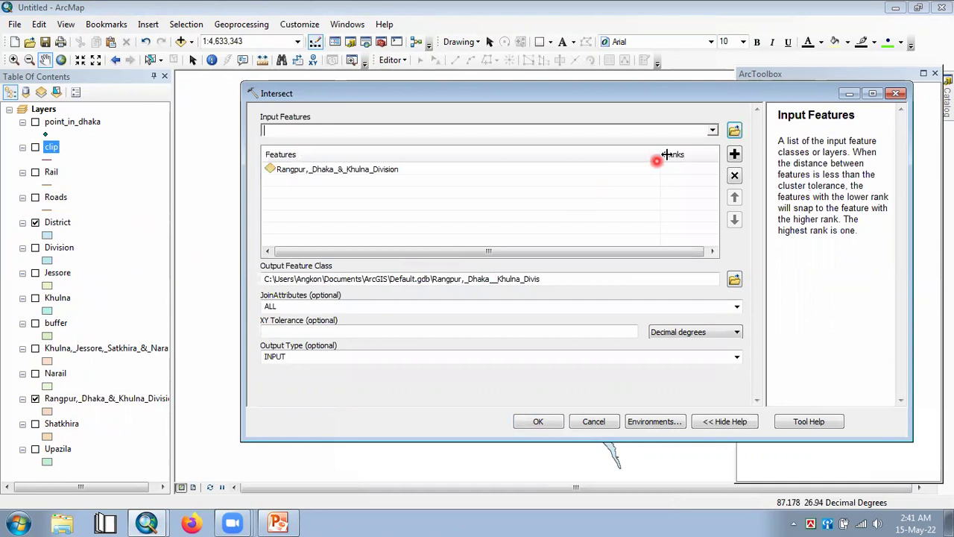
pyautogui.click(714, 130)
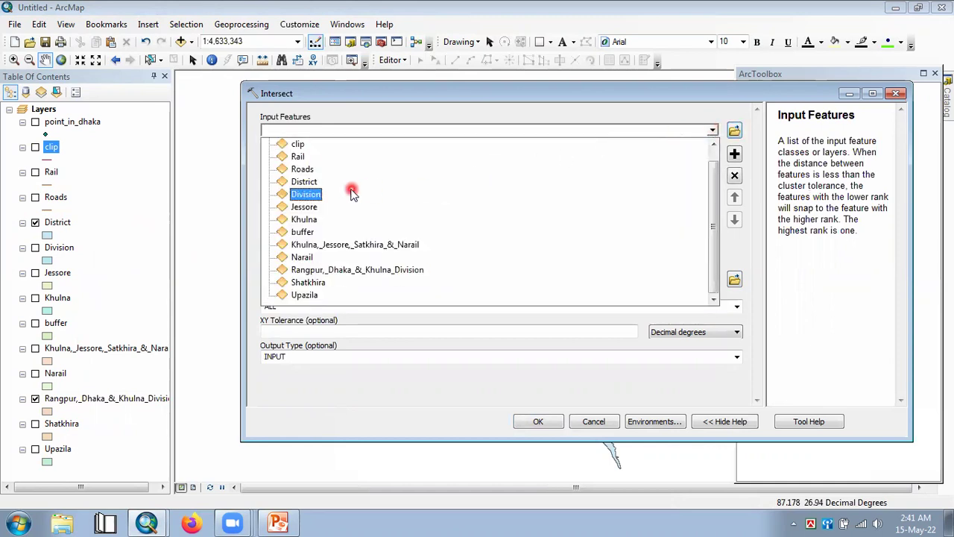
pyautogui.click(313, 182)
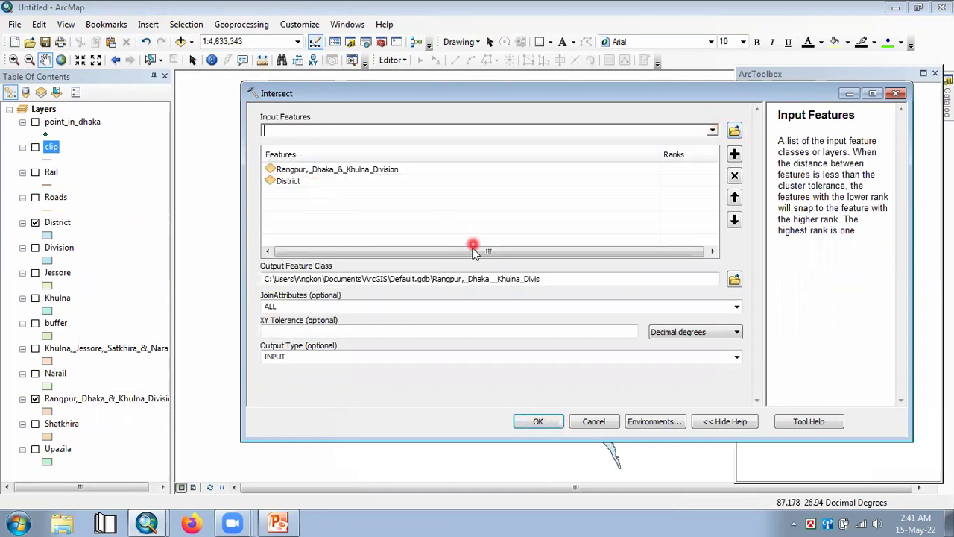
# Step: Save the output feature class as intersect in the Desktop folder bbb and run the Intersect tool
pyautogui.click(574, 278)
pyautogui.hotkey('ctrl', 'a')
pyautogui.write('C:\\Users\\Angkon\\Desktop\\bbb')
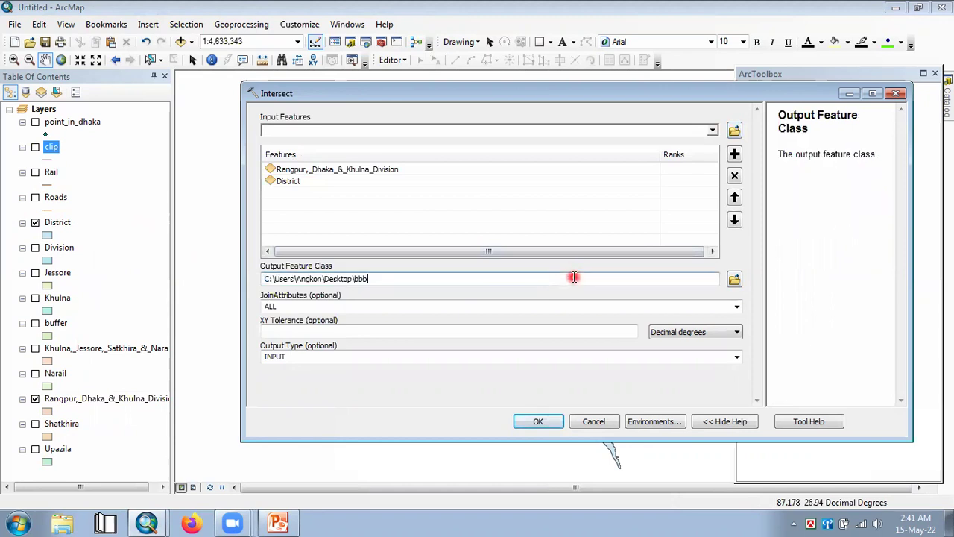
pyautogui.click(736, 281)
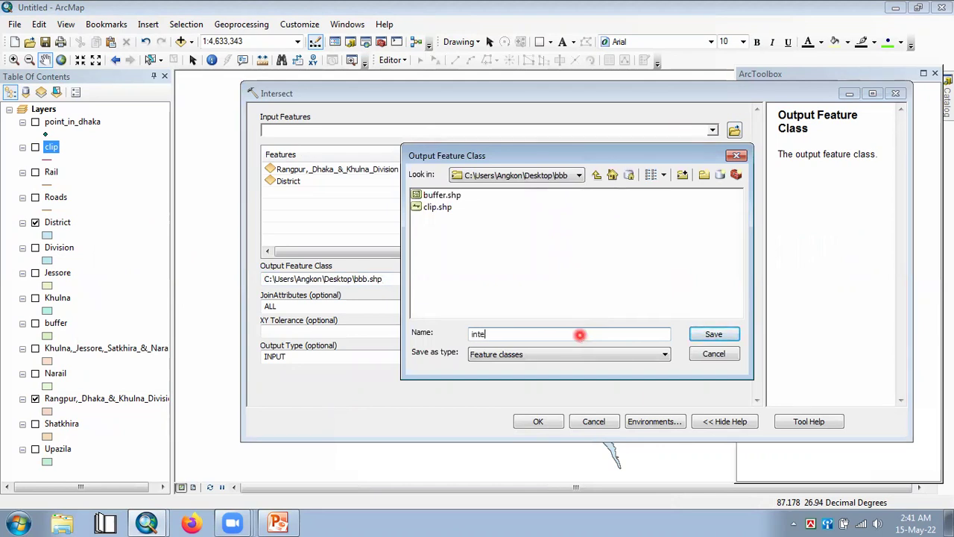
pyautogui.press('Return')
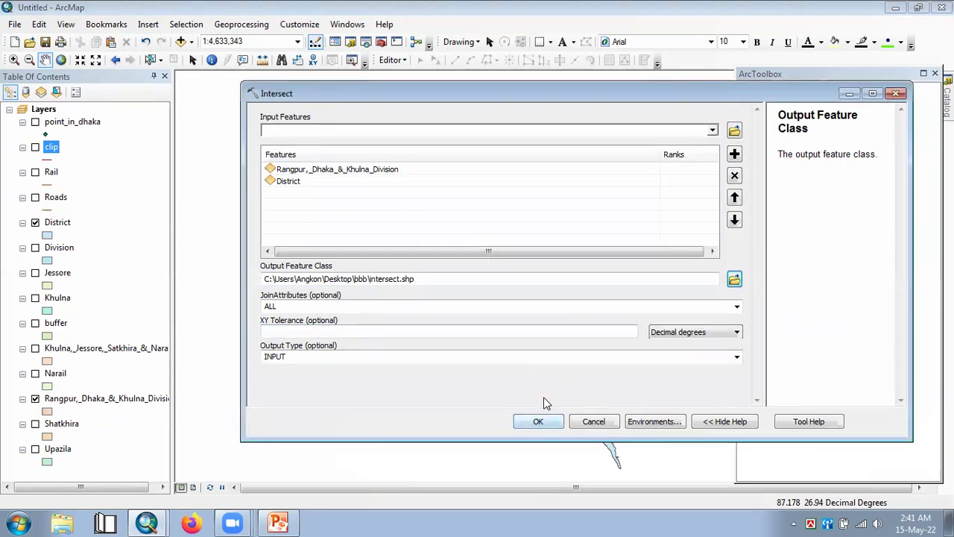
pyautogui.click(539, 420)
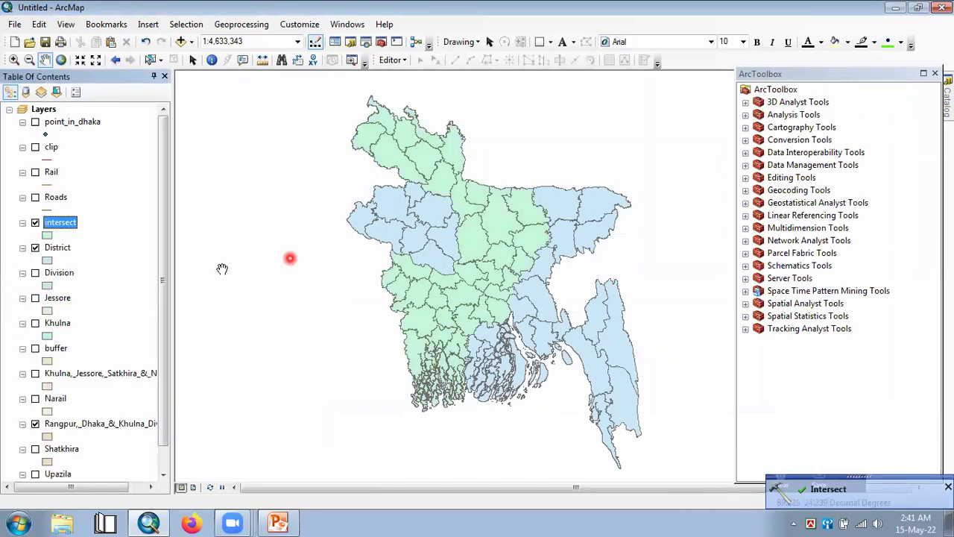
# Step: Hide the District and Rangpur,_Dhaka_&_Khulna_Division layers to inspect the intersect layer on its own
pyautogui.click(35, 248)
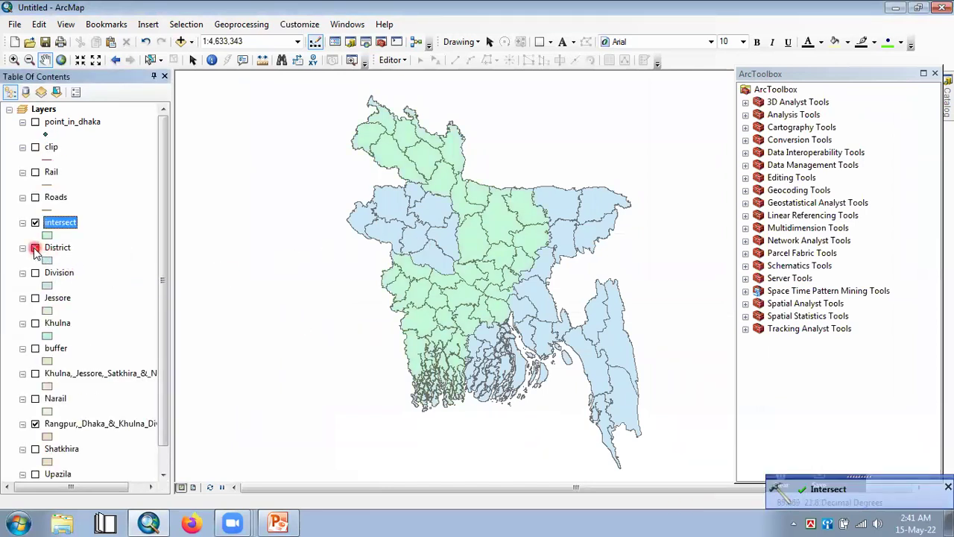
pyautogui.click(35, 424)
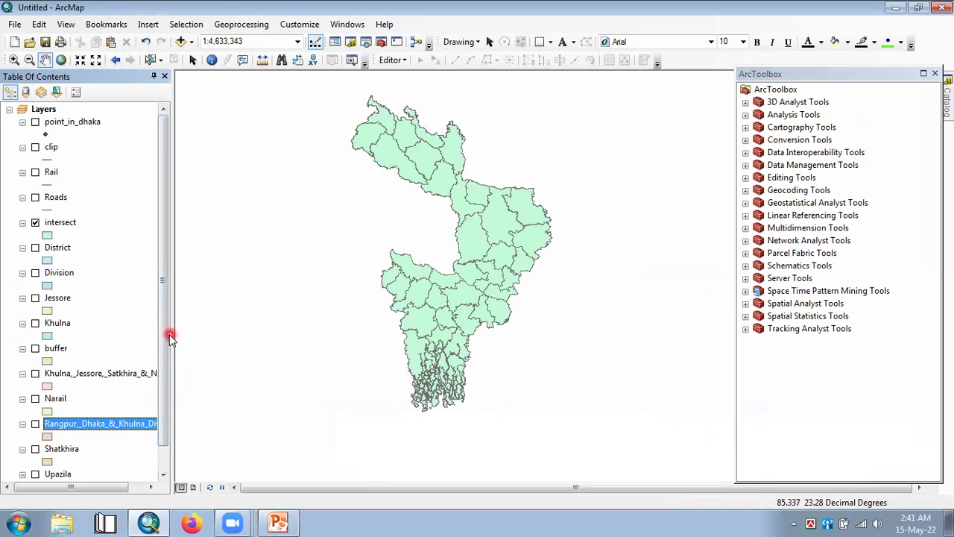
pyautogui.moveTo(164, 306); pyautogui.dragTo(163, 318)
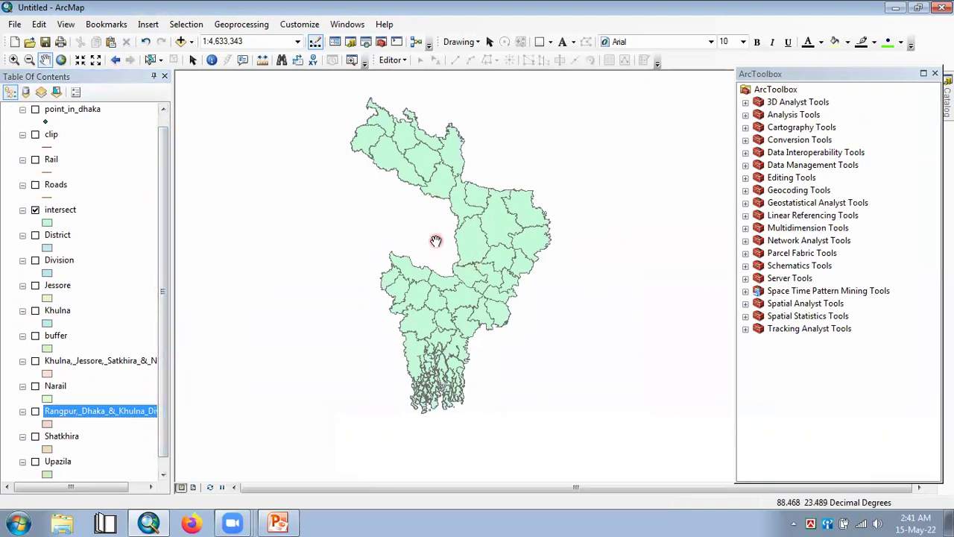
pyautogui.click(260, 27)
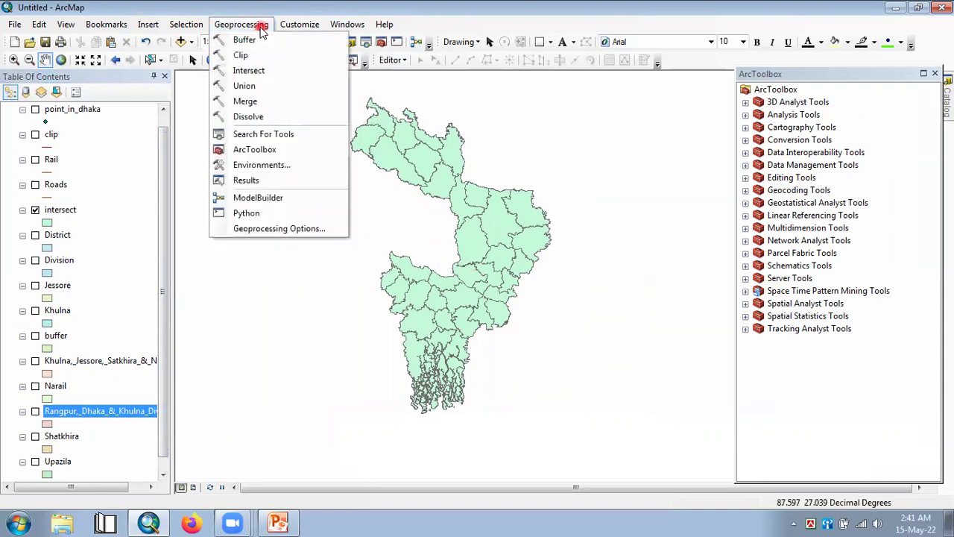
pyautogui.click(125, 310)
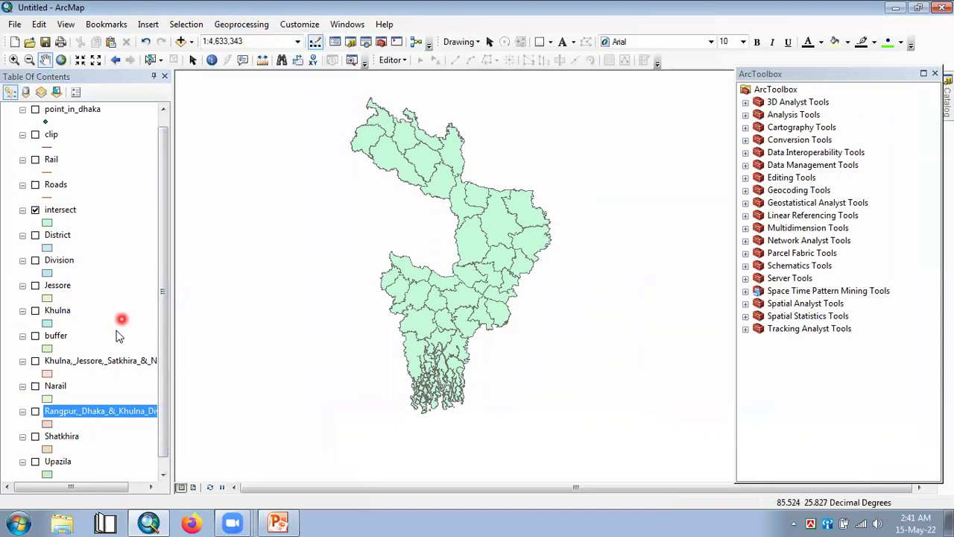
pyautogui.click(237, 26)
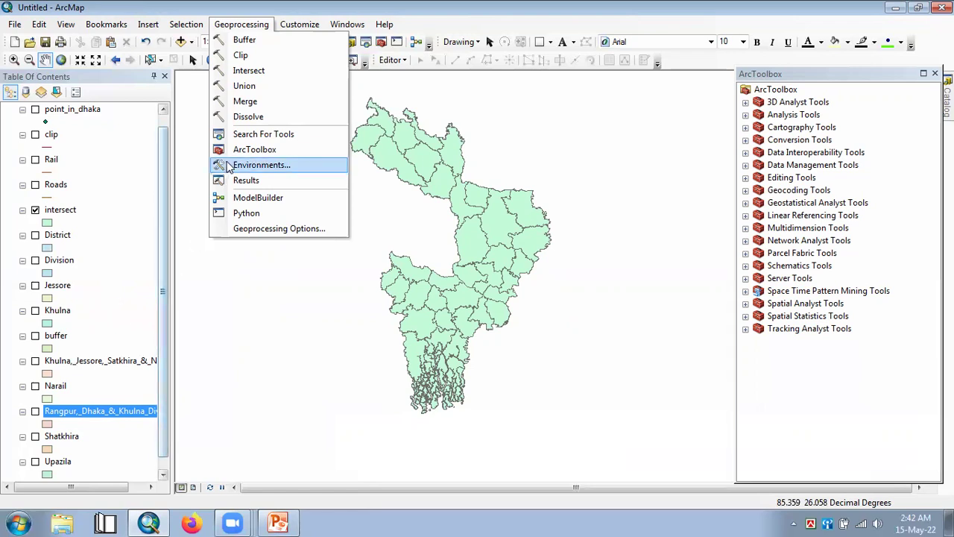
pyautogui.click(167, 215)
pyautogui.moveTo(168, 214)
pyautogui.mouseDown()
pyautogui.moveTo(167, 200)
pyautogui.moveTo(166, 222)
pyautogui.mouseUp()
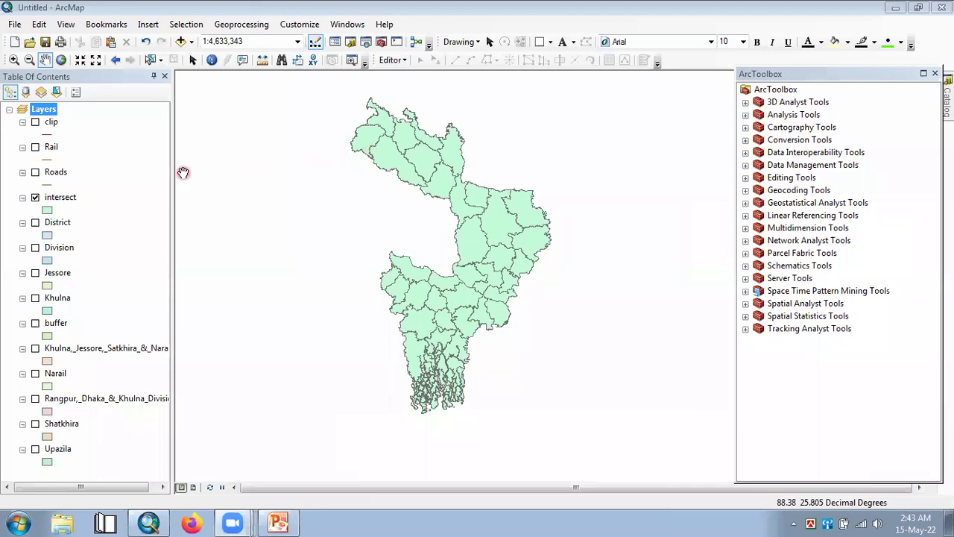
# Step: Hide the intersect layer and briefly preview the Upazila layer on the map
pyautogui.click(36, 198)
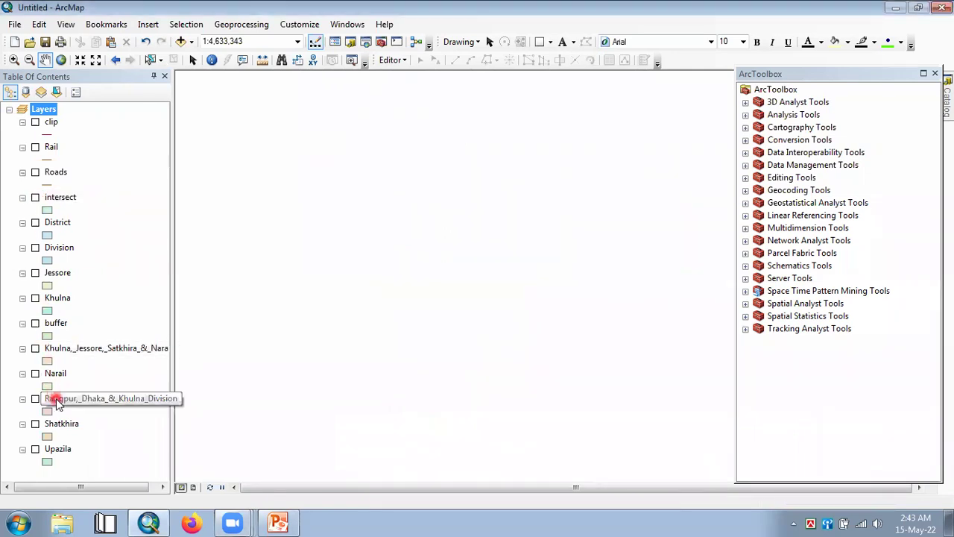
pyautogui.click(36, 450)
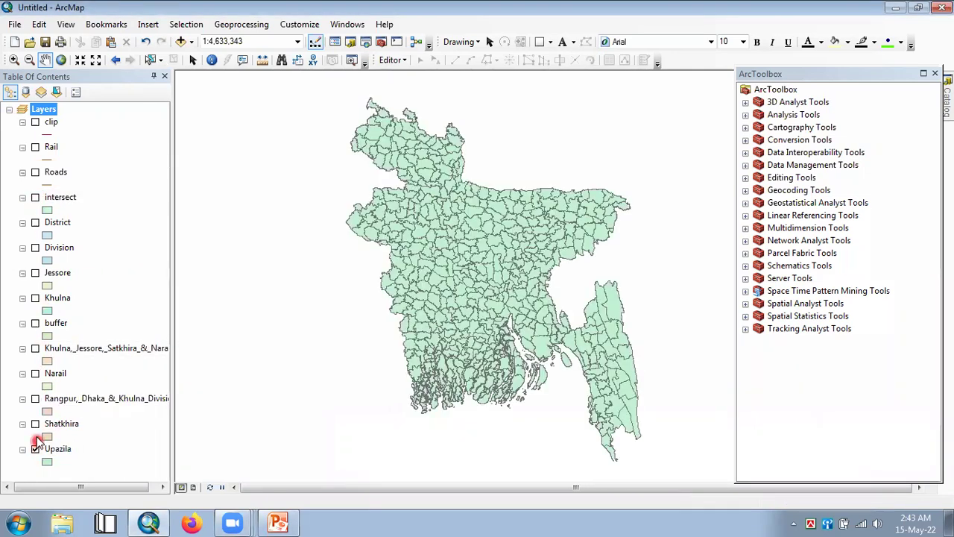
pyautogui.click(35, 450)
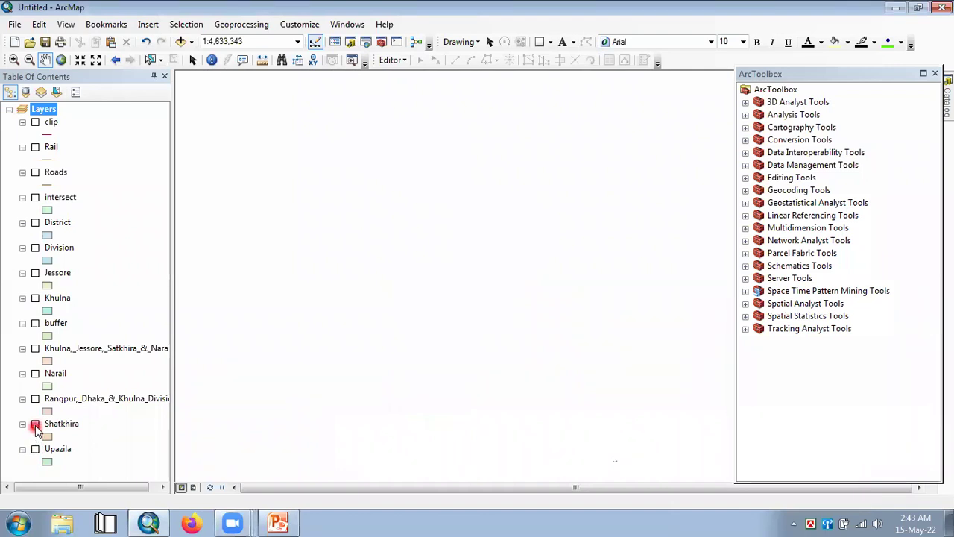
# Step: Show the Shatkhira, Narail, Khulna and Jessore layers together for a closer look at the four adjoining districts
pyautogui.click(35, 424)
pyautogui.click(35, 374)
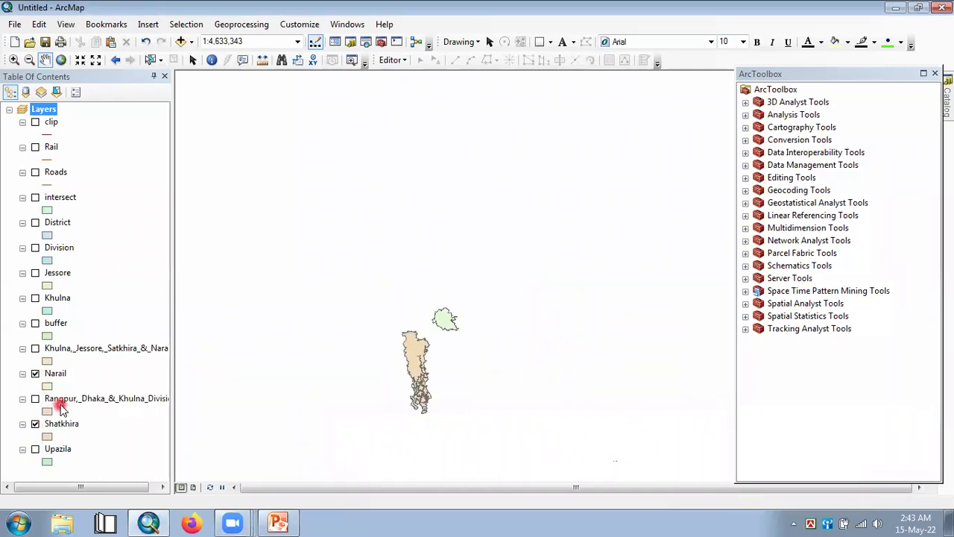
pyautogui.click(35, 298)
pyautogui.click(35, 273)
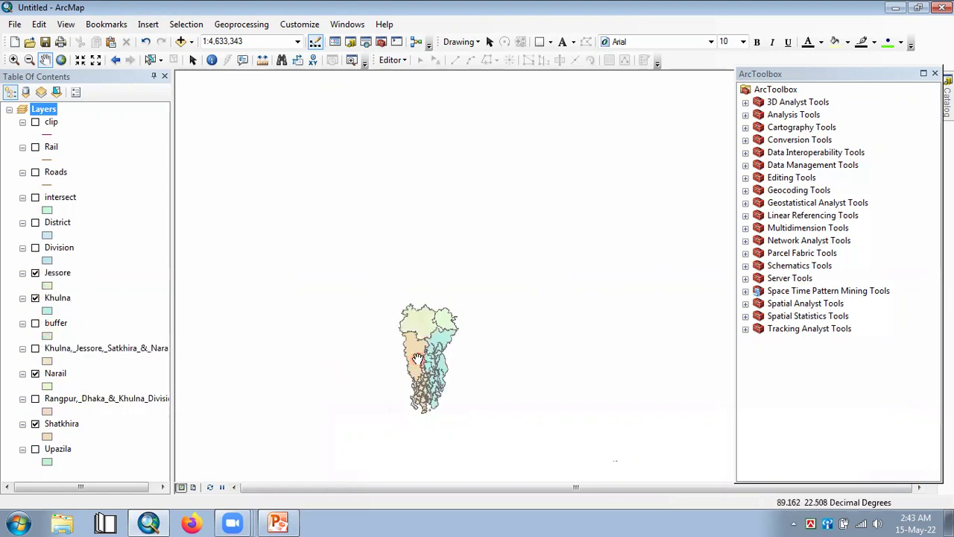
pyautogui.scroll(4, 418, 358)
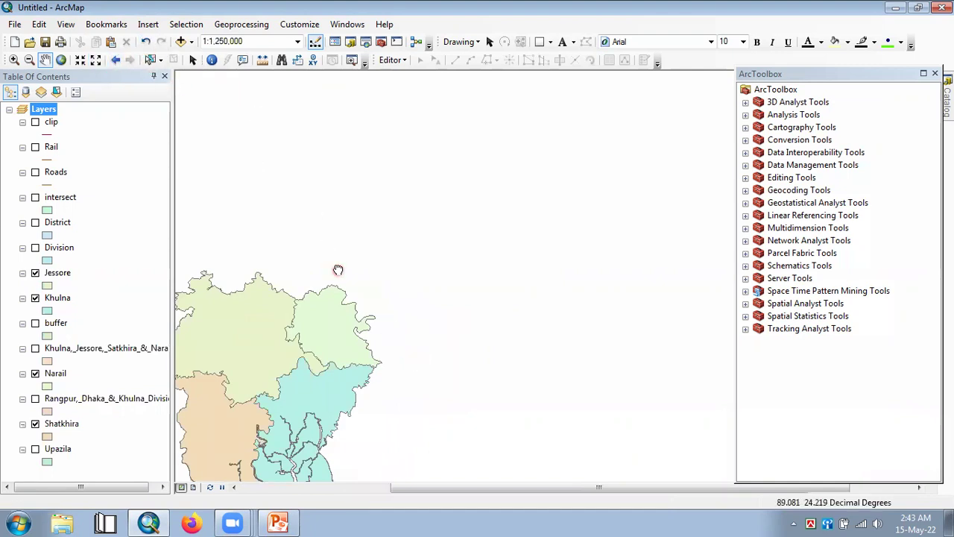
pyautogui.moveTo(338, 270); pyautogui.dragTo(516, 121)
pyautogui.moveTo(501, 256); pyautogui.dragTo(504, 209)
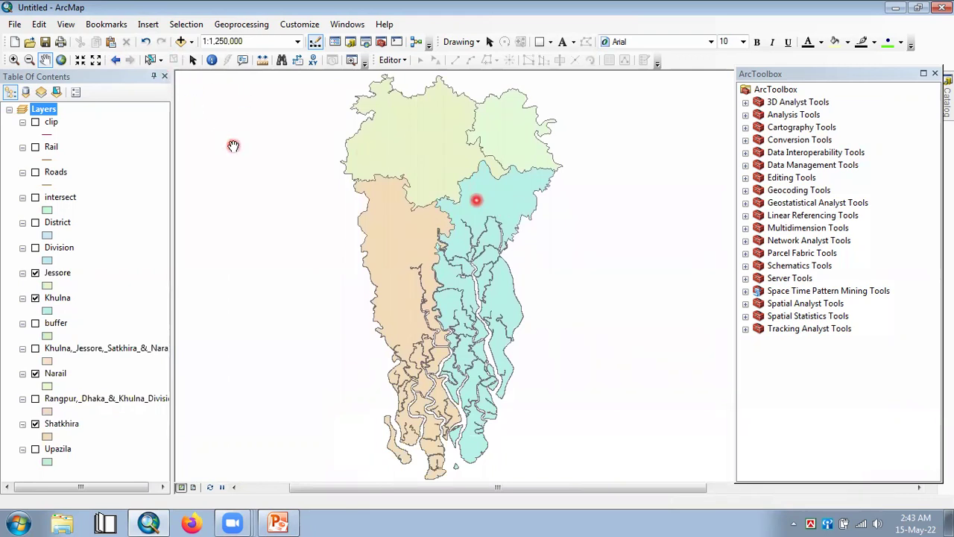
pyautogui.scroll(1, 375, 233)
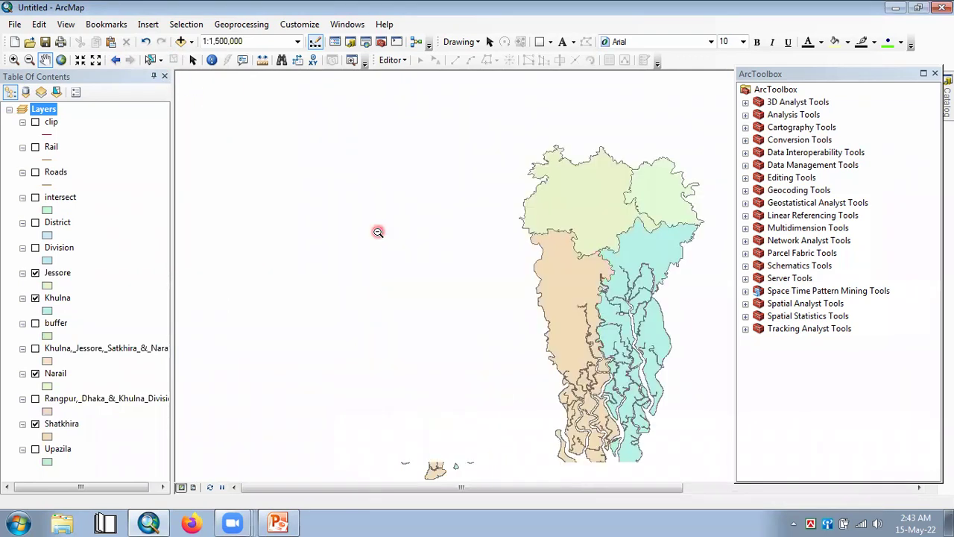
pyautogui.moveTo(597, 293); pyautogui.dragTo(457, 238)
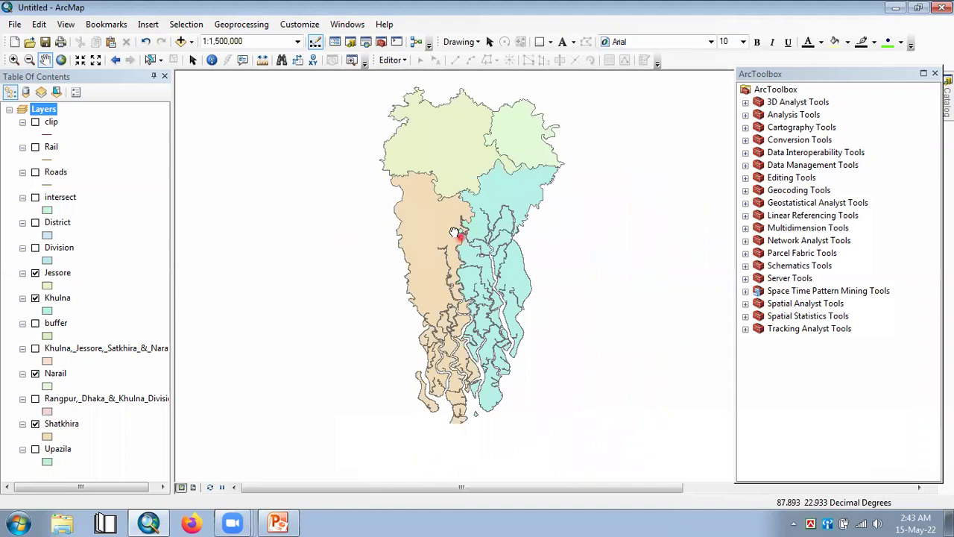
pyautogui.click(421, 217)
# Step: Start the Union tool and add Shatkhira, Khulna, Jessore and Narail as its input features
pyautogui.click(266, 28)
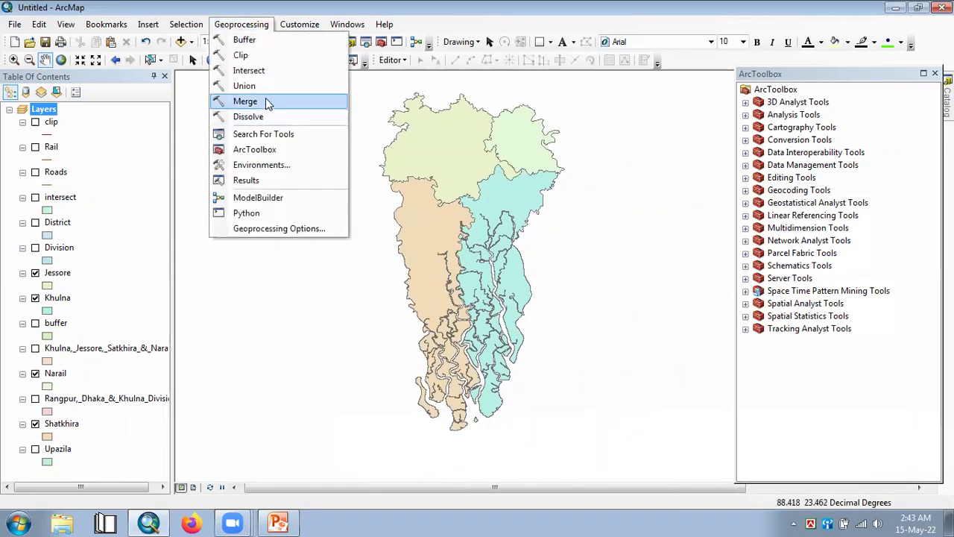
pyautogui.click(266, 88)
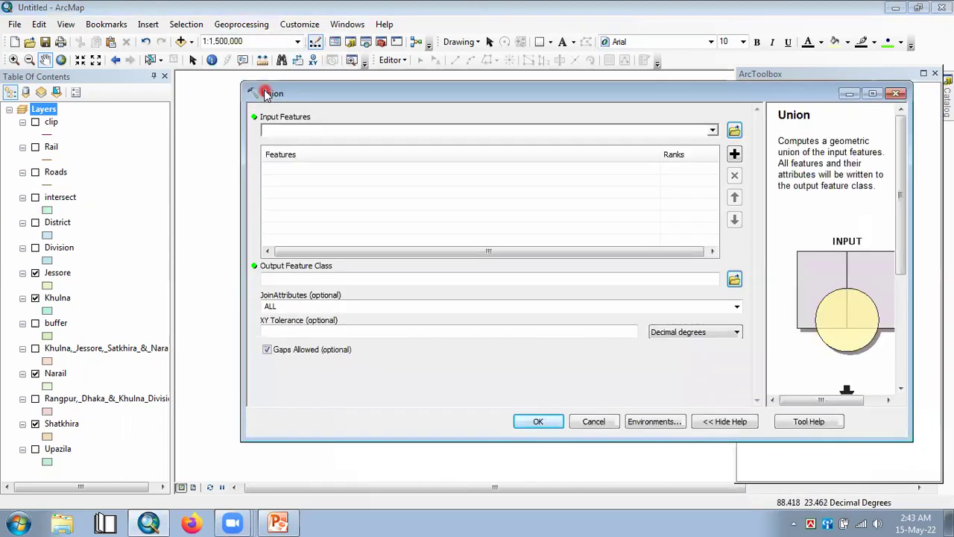
pyautogui.click(712, 132)
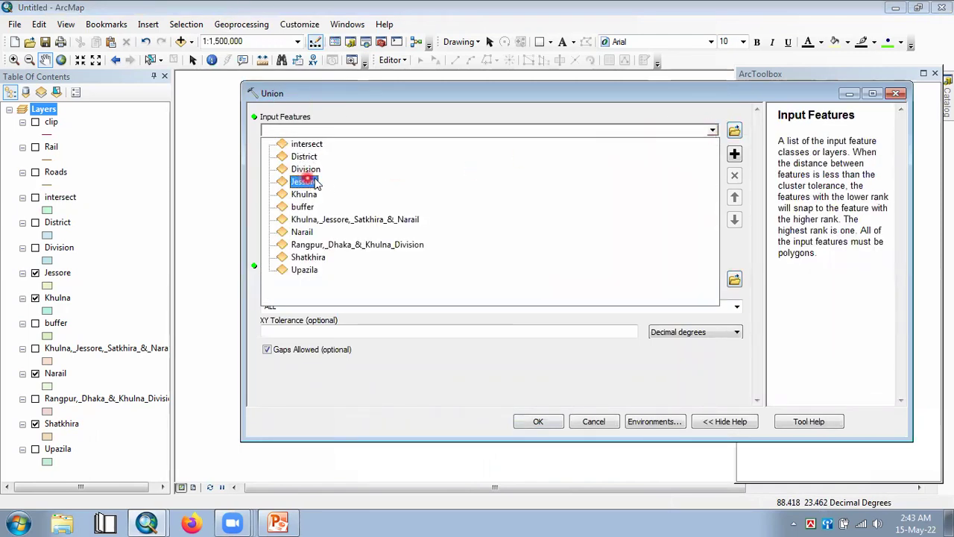
pyautogui.click(309, 258)
pyautogui.click(711, 131)
pyautogui.click(710, 131)
pyautogui.click(711, 131)
pyautogui.click(328, 193)
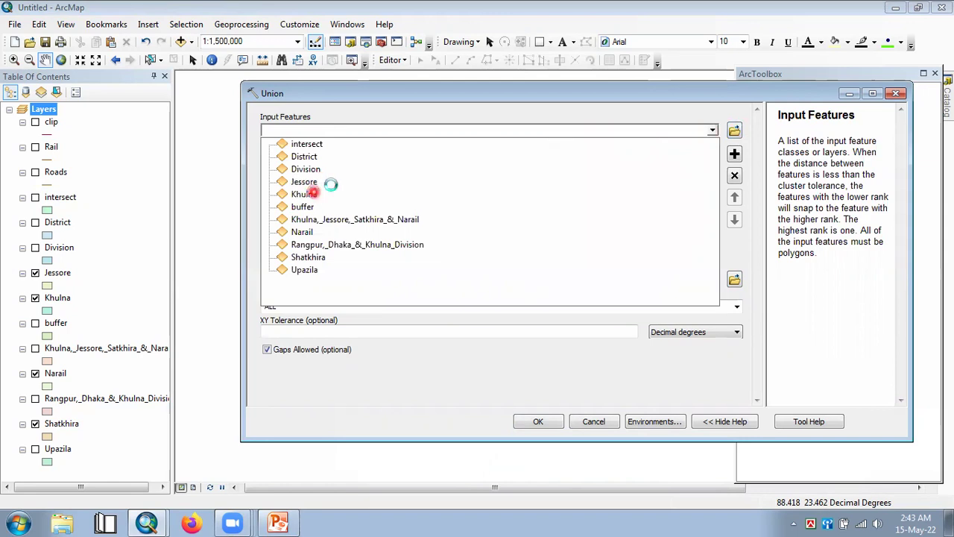
pyautogui.click(712, 132)
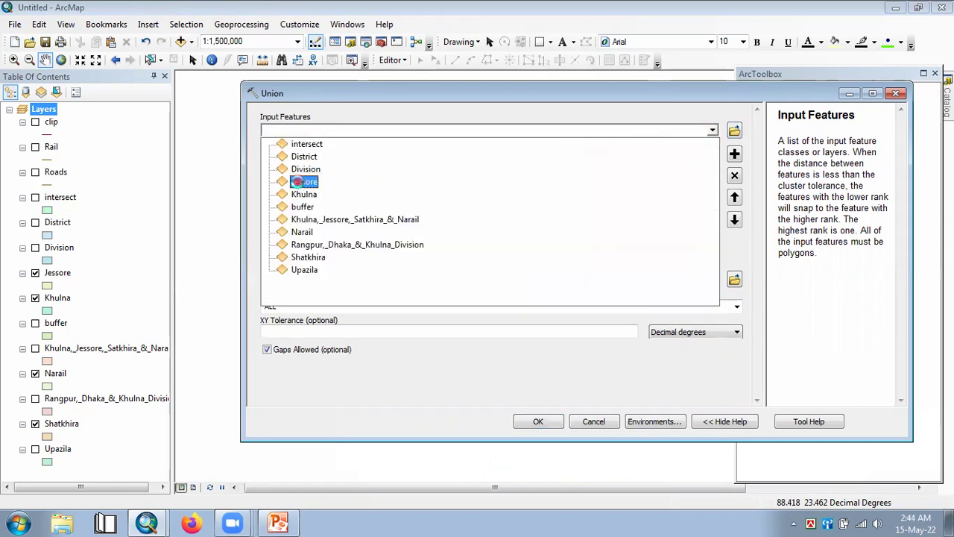
pyautogui.click(302, 181)
pyautogui.click(715, 131)
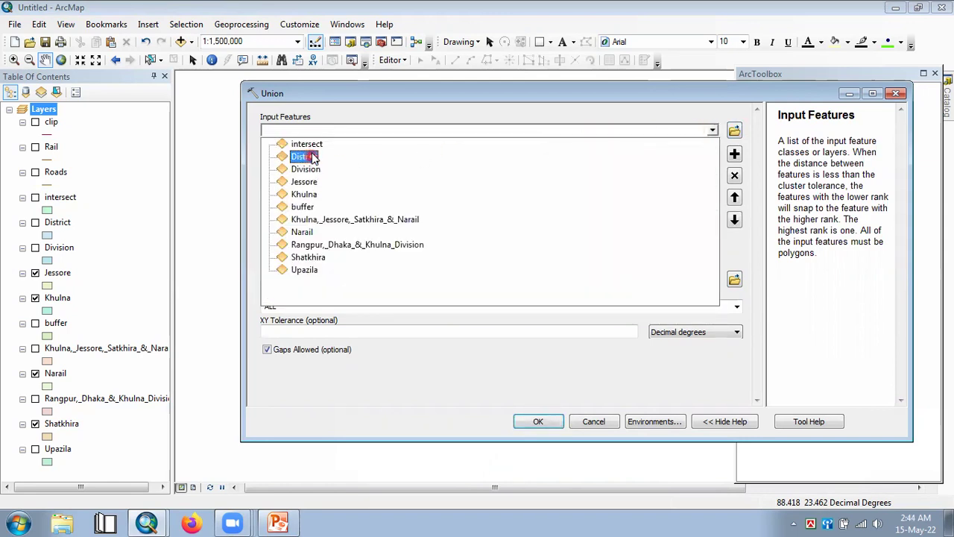
pyautogui.click(310, 232)
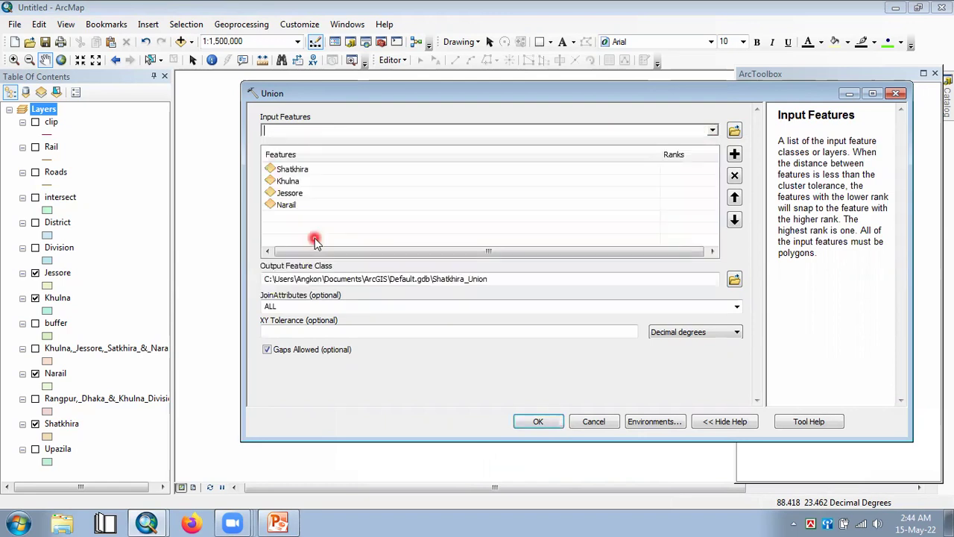
# Step: Save the Union output as union in the desktop bbb folder and run the tool
pyautogui.click(556, 284)
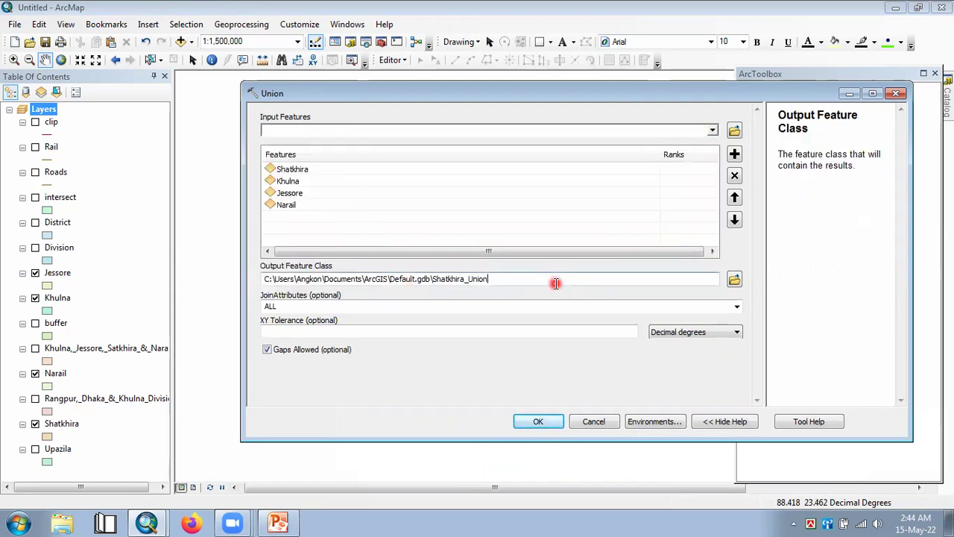
pyautogui.write('C:\\Users\\Angkon\\Desktop\\bbb')
pyautogui.hotkey('ctrl', 'a')
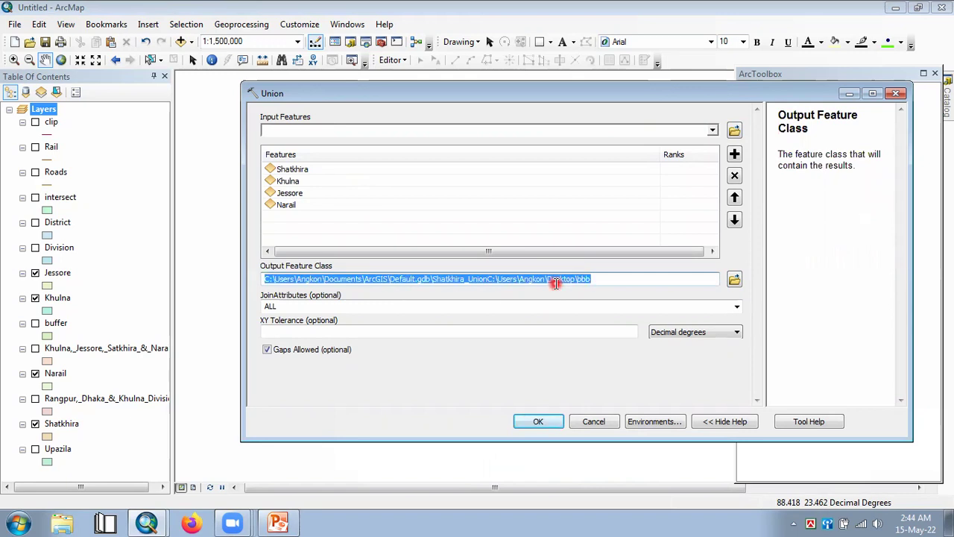
pyautogui.write('C:\\Users\\Angkon\\Desktop\\bbb')
pyautogui.click(735, 280)
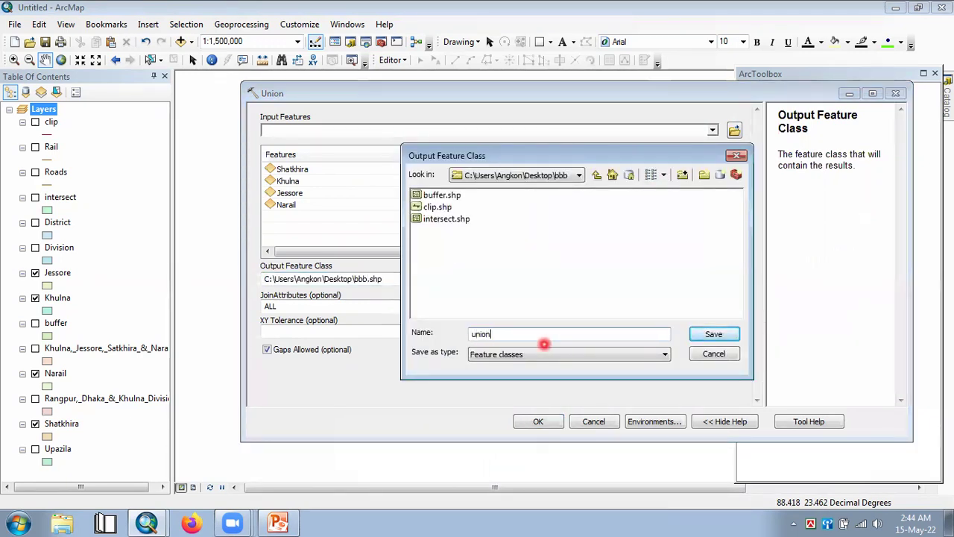
pyautogui.write('union')
pyautogui.click(714, 334)
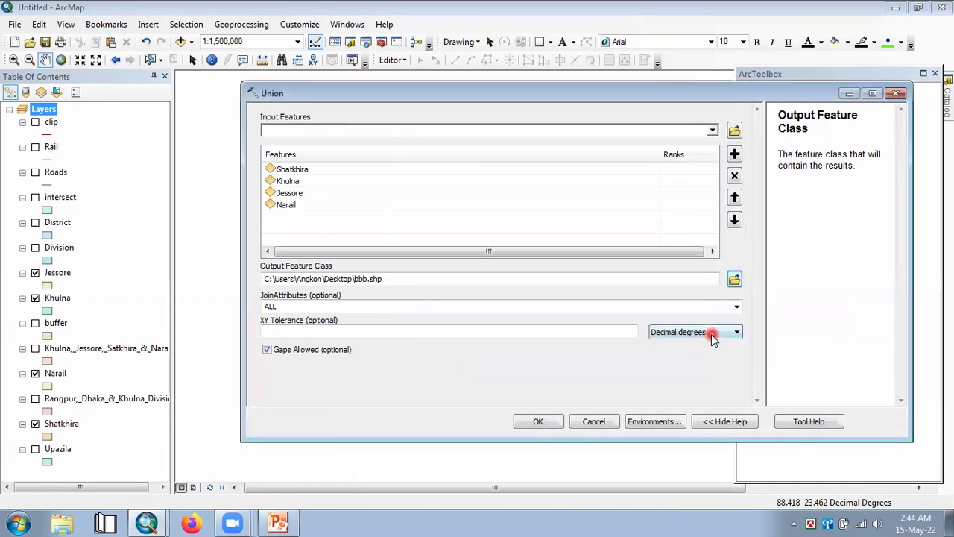
pyautogui.press('Return')
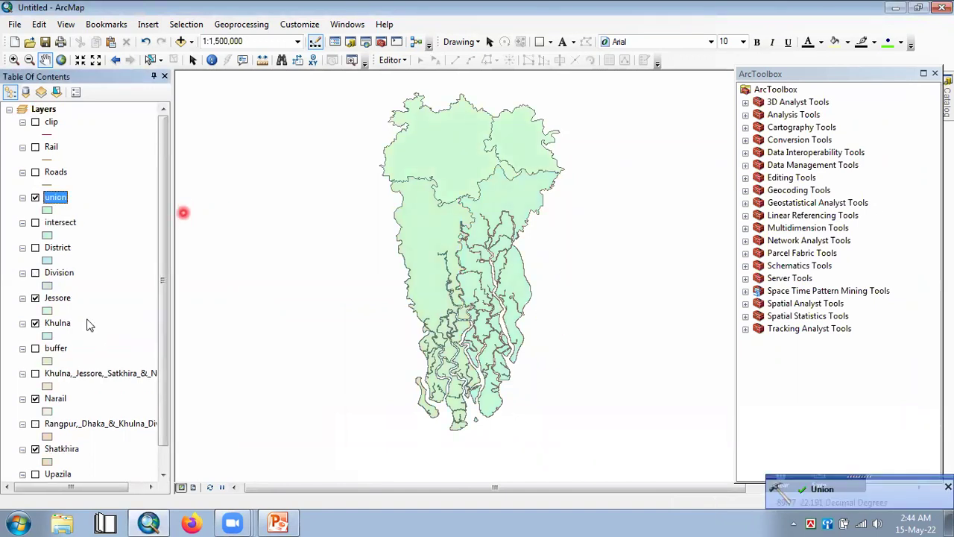
# Step: Hide the Jessore, Khulna, Narail and Shatkhira layers to view the union layer on its own
pyautogui.click(35, 297)
pyautogui.click(35, 323)
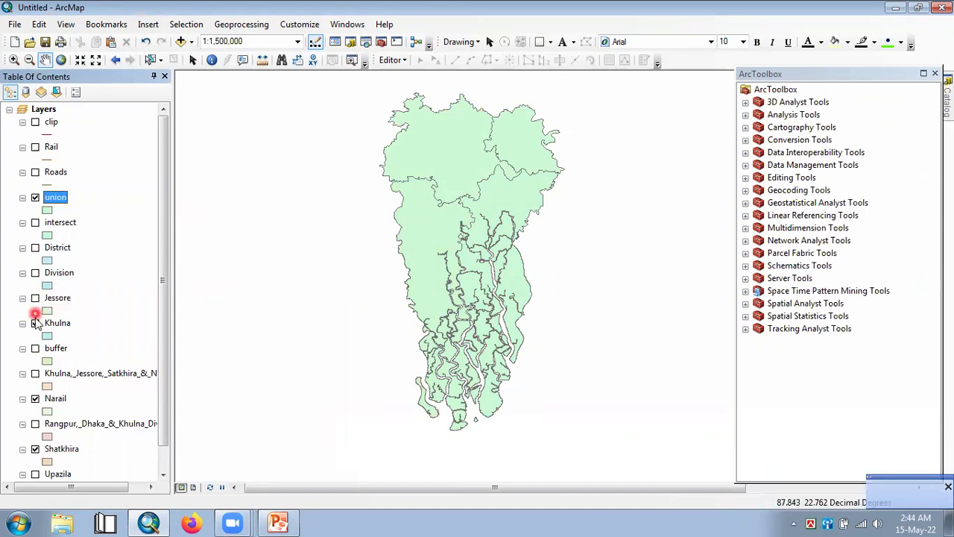
pyautogui.click(35, 399)
pyautogui.click(35, 449)
pyautogui.scroll(-1, 35, 451)
pyautogui.scroll(1, 35, 451)
pyautogui.click(55, 197)
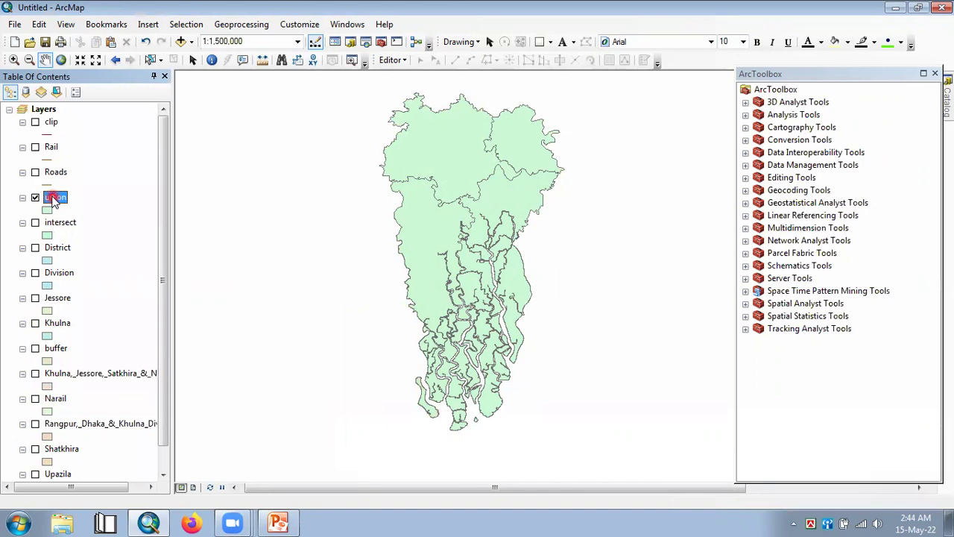
pyautogui.click(35, 197)
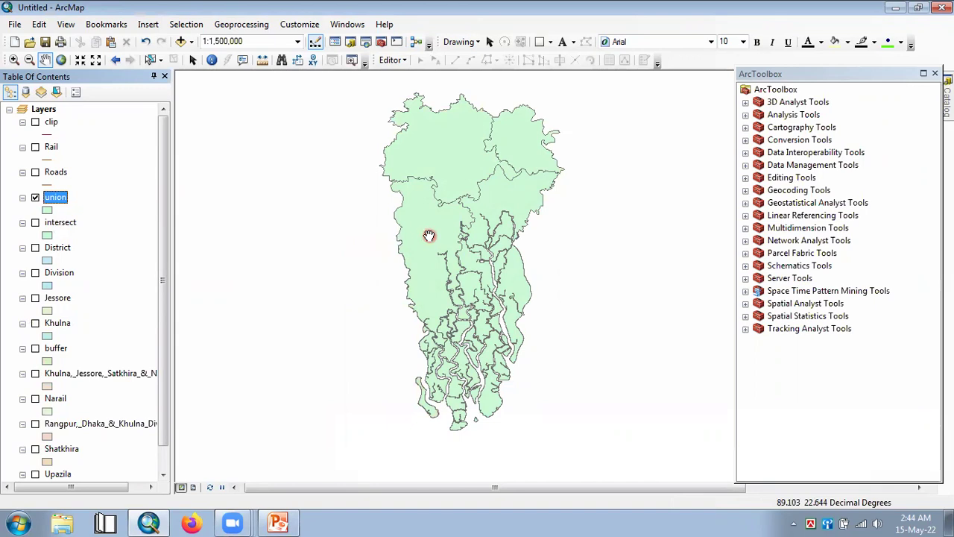
# Step: Review the records and fields in the union layer's attribute table, then close the table
pyautogui.click(54, 198)
pyautogui.rightClick(57, 201)
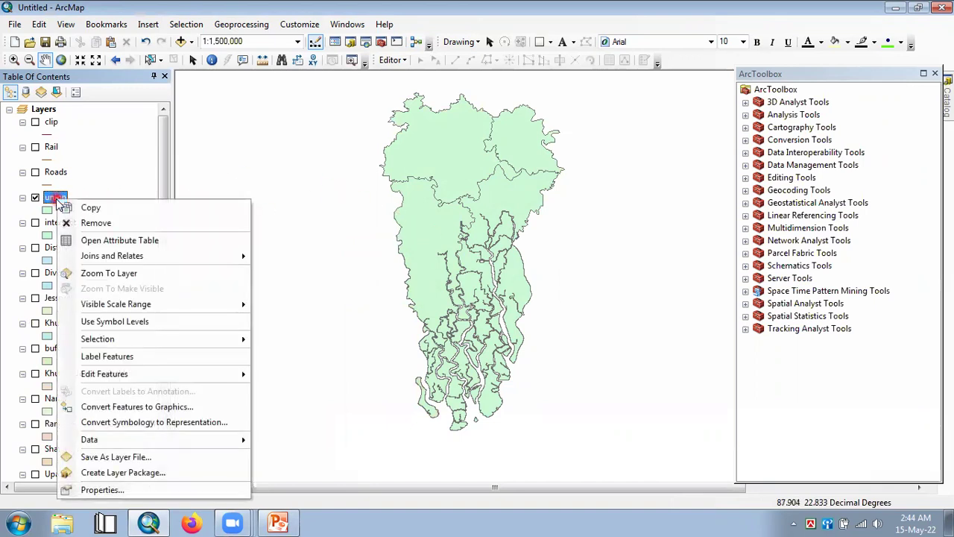
pyautogui.click(88, 240)
pyautogui.moveTo(261, 366); pyautogui.dragTo(187, 342)
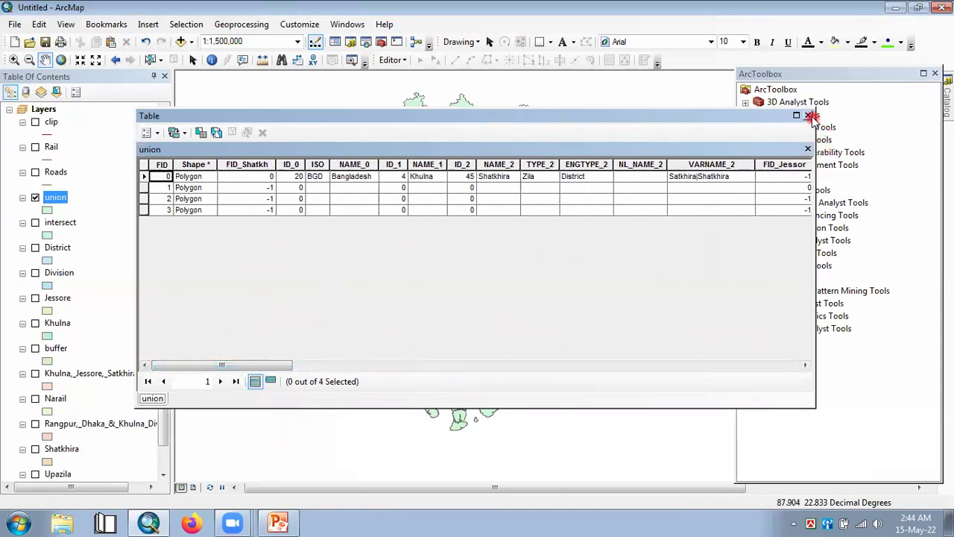
pyautogui.click(810, 116)
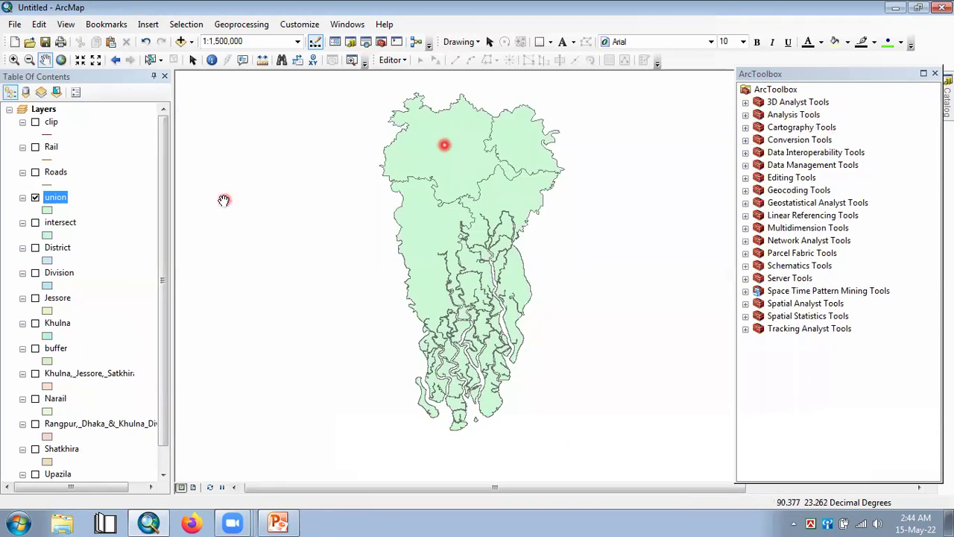
# Step: Hide the union layer and show the Khulna, Jessore, Narail and Shatkhira layers together again
pyautogui.click(253, 27)
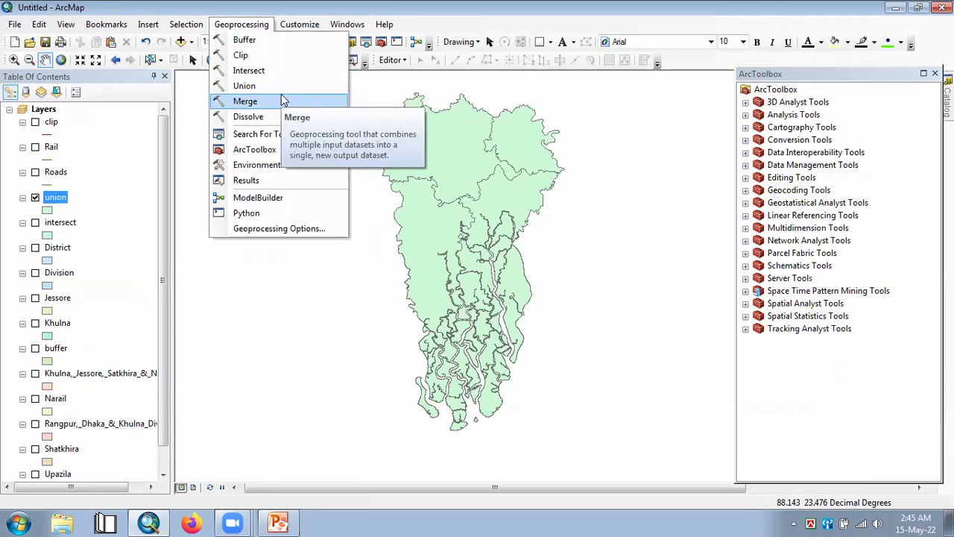
pyautogui.click(65, 179)
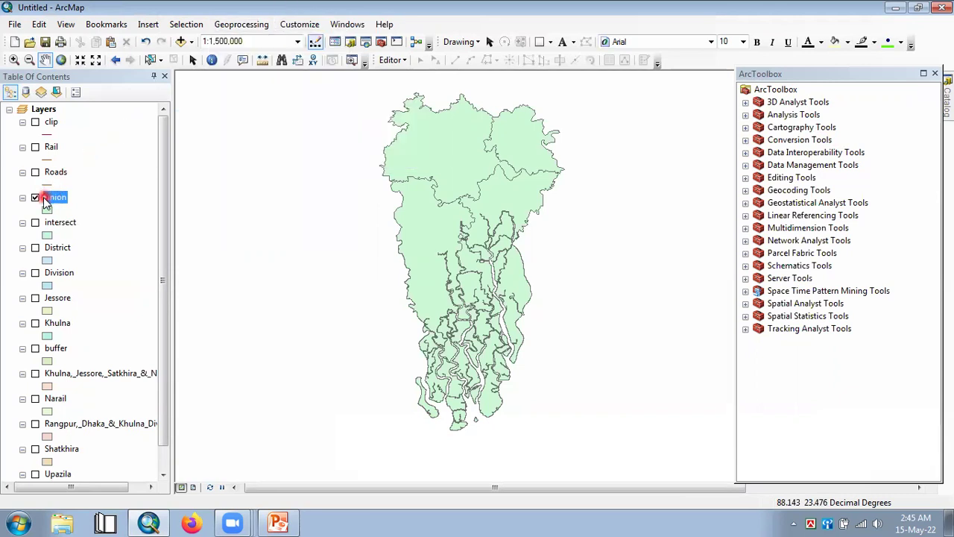
pyautogui.click(36, 198)
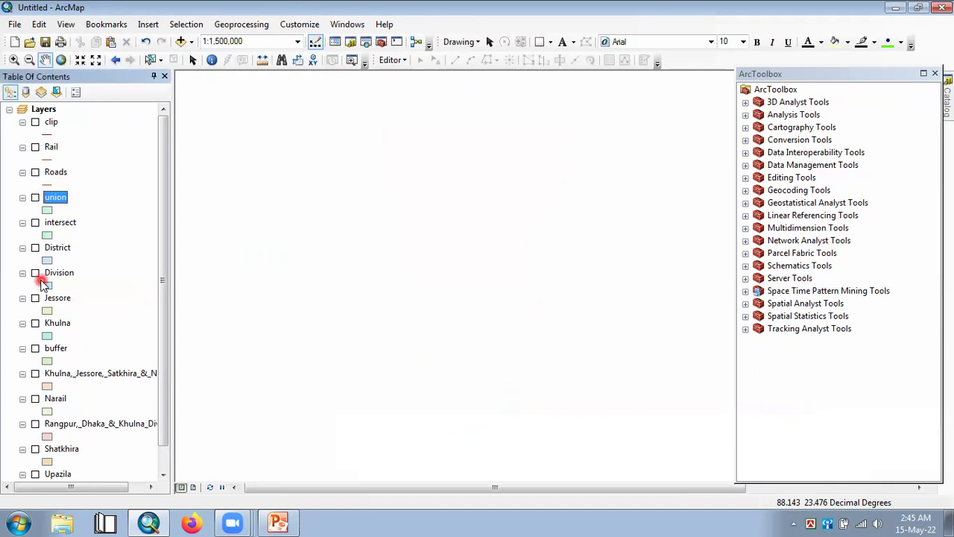
pyautogui.click(35, 323)
pyautogui.click(35, 298)
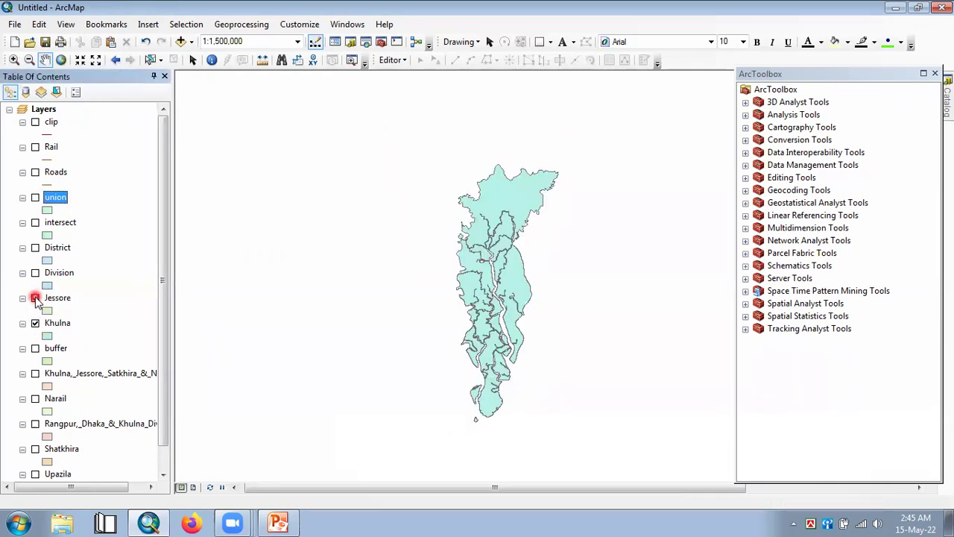
pyautogui.scroll(-2, 37, 335)
pyautogui.moveTo(44, 340); pyautogui.dragTo(35, 367)
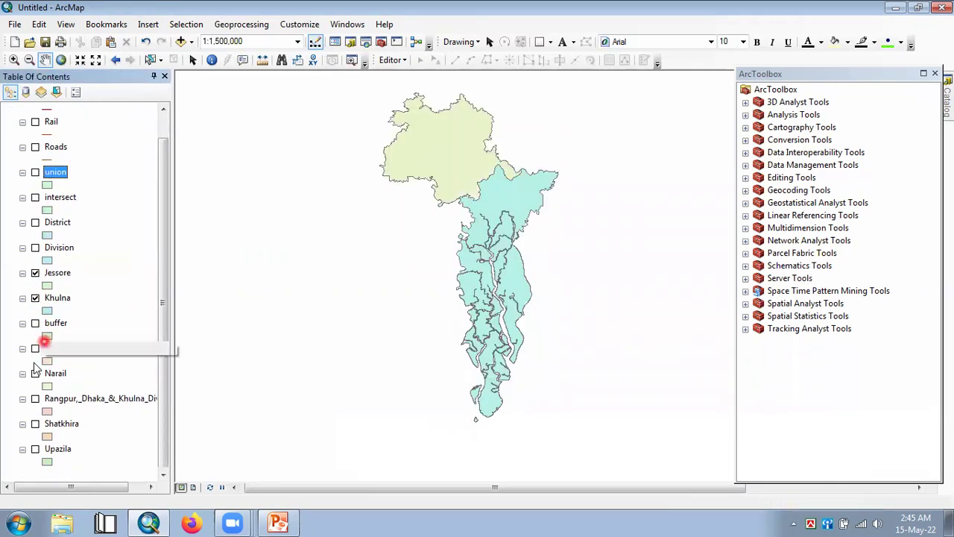
pyautogui.click(36, 373)
pyautogui.click(35, 424)
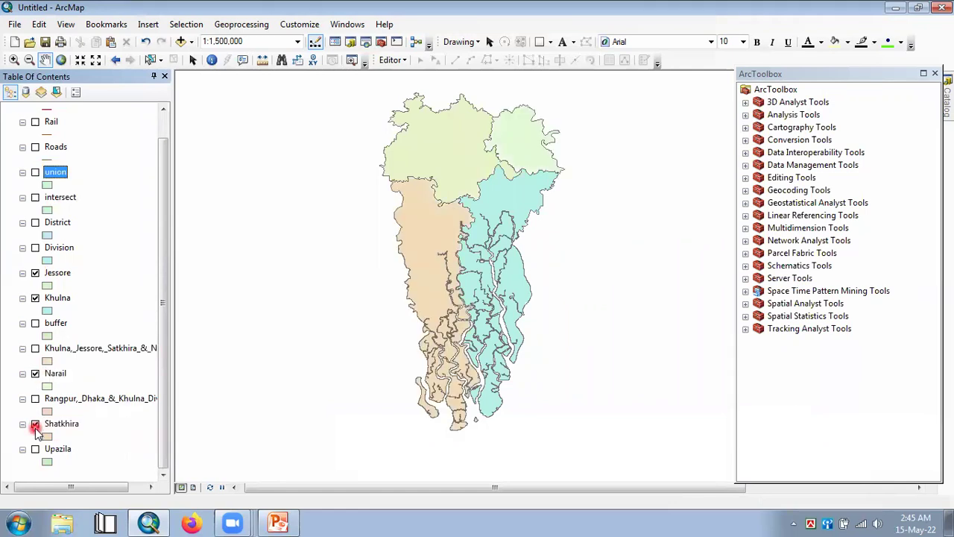
pyautogui.moveTo(301, 284); pyautogui.dragTo(292, 286)
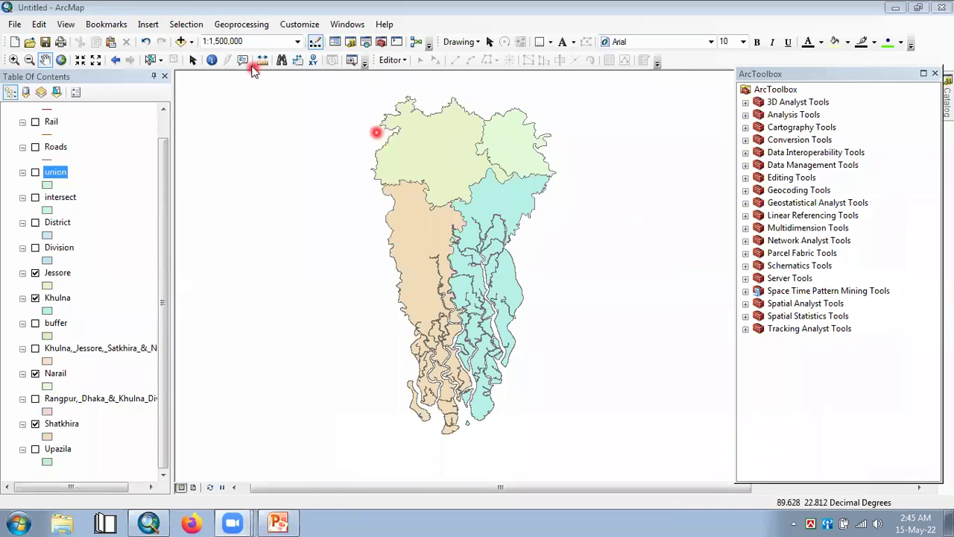
# Step: Start the Merge tool and add Jessore and Khulna as input datasets
pyautogui.click(256, 25)
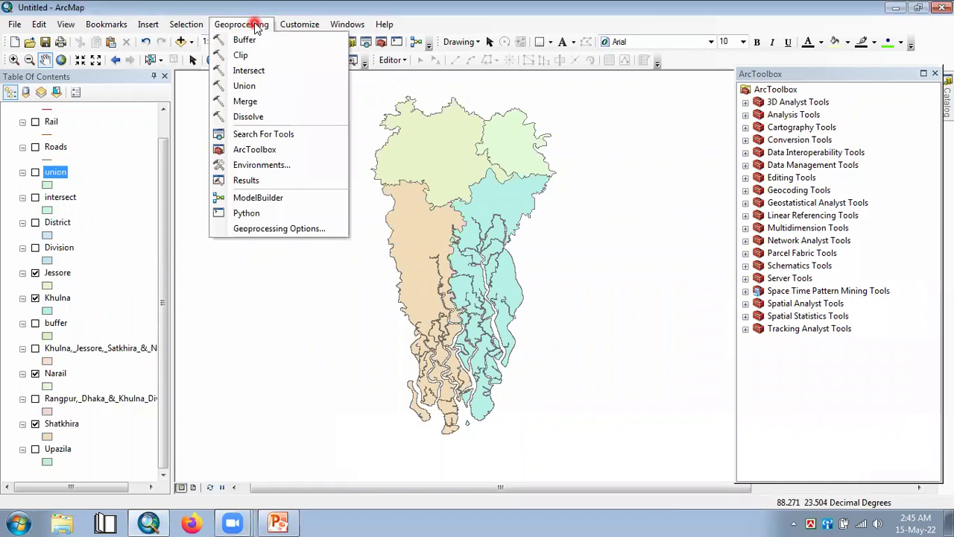
pyautogui.click(257, 100)
pyautogui.click(466, 405)
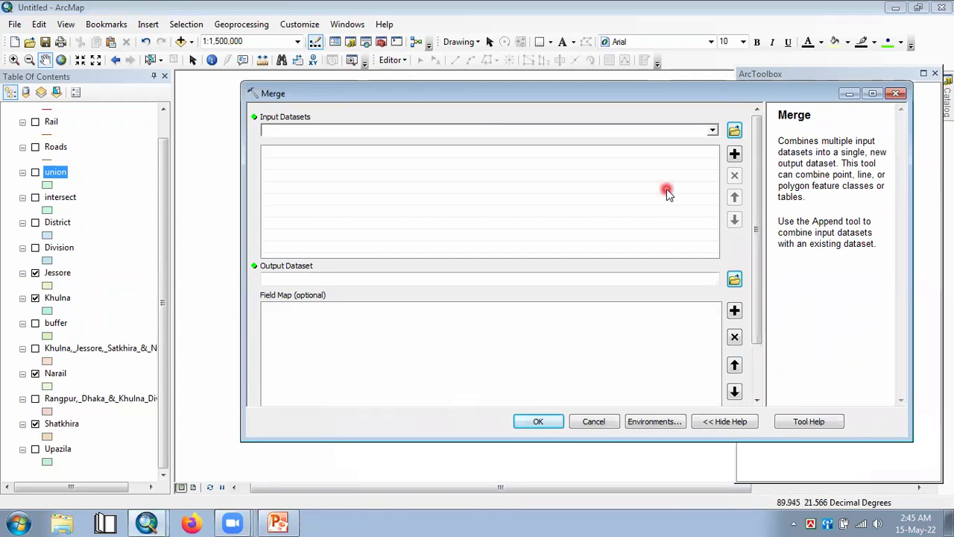
pyautogui.click(712, 130)
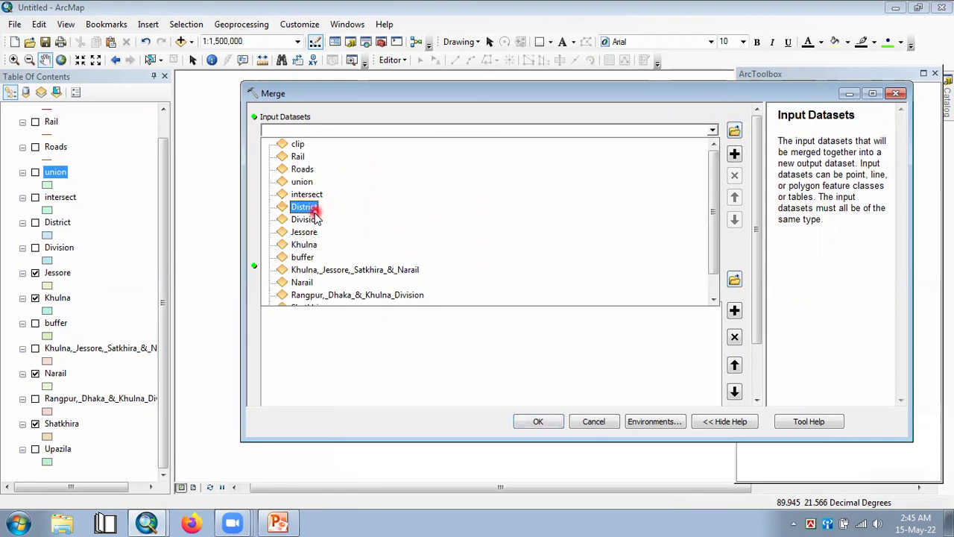
pyautogui.click(307, 233)
pyautogui.click(712, 130)
pyautogui.click(304, 244)
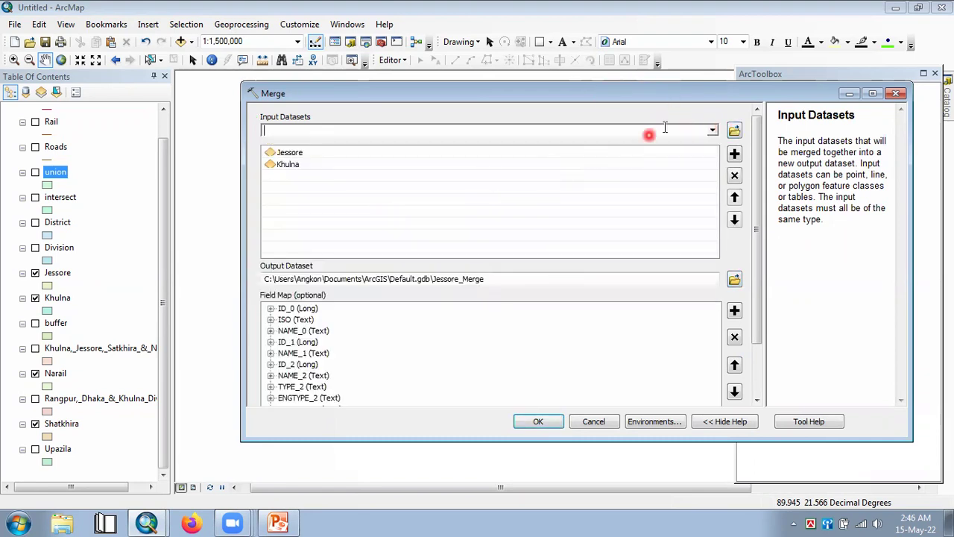
# Step: Add Narail and Shatkhira to the Merge inputs and run the tool with the default output dataset and field map
pyautogui.click(714, 128)
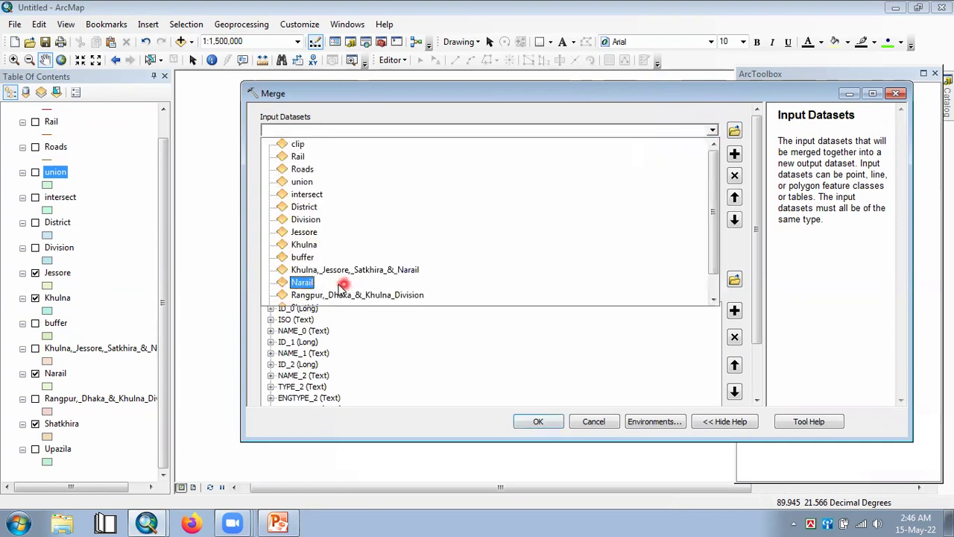
pyautogui.click(305, 283)
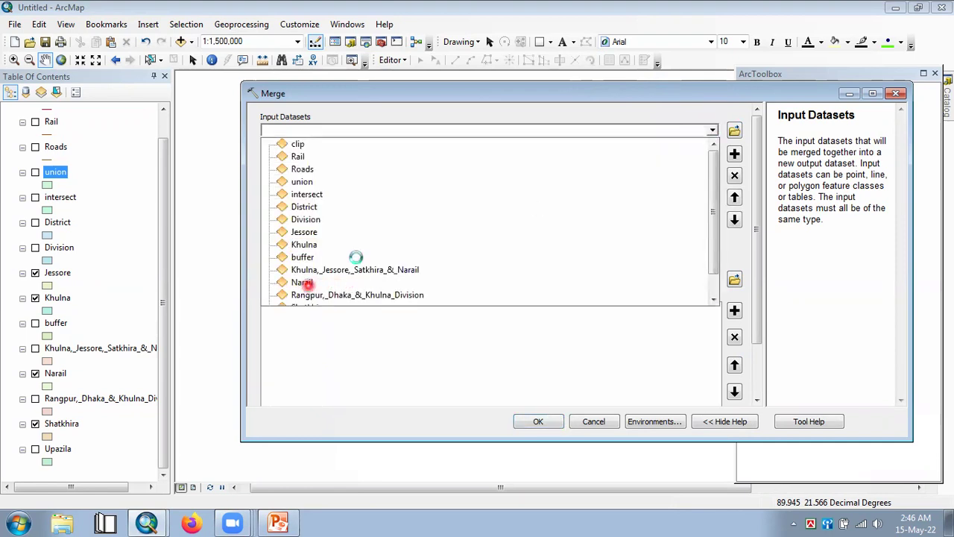
pyautogui.click(713, 130)
pyautogui.scroll(-1, 391, 216)
pyautogui.scroll(-1, 390, 216)
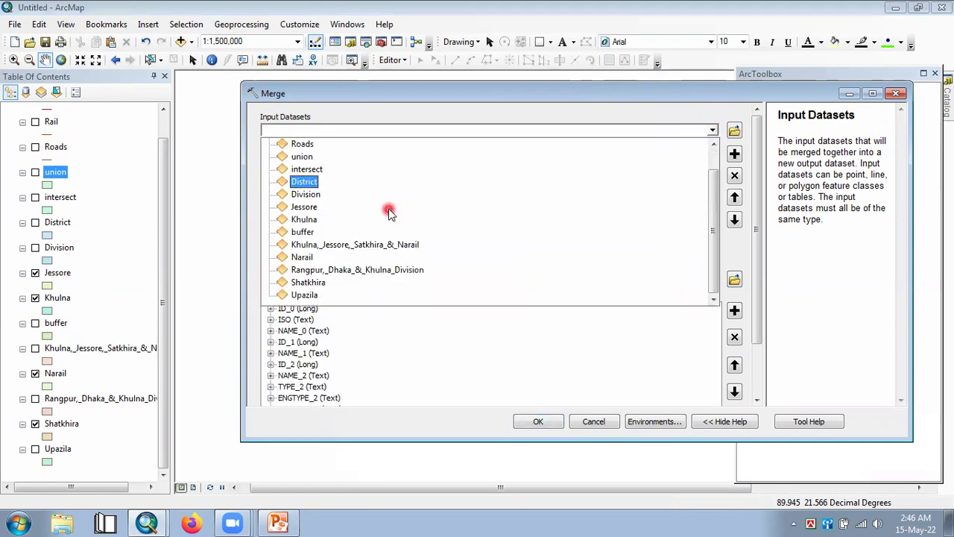
pyautogui.click(337, 285)
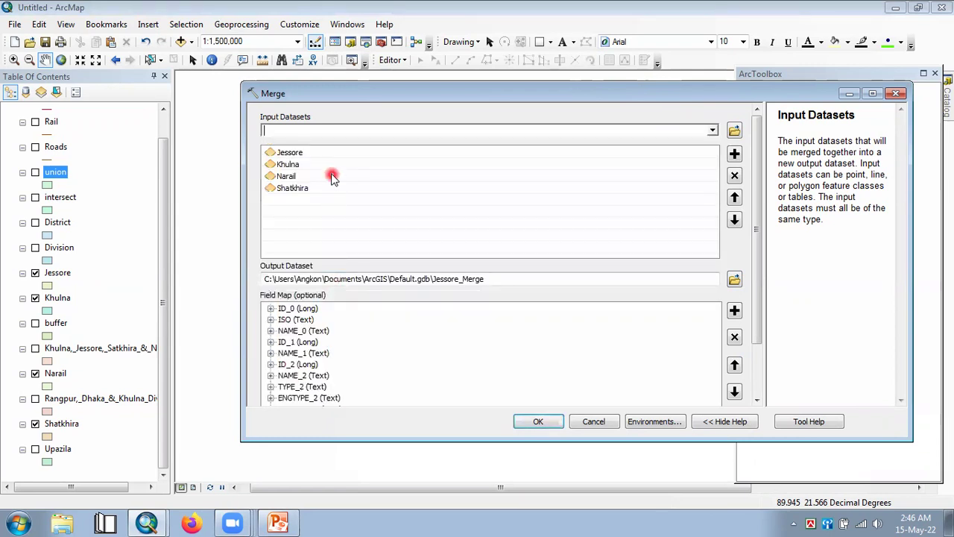
pyautogui.moveTo(761, 300); pyautogui.dragTo(756, 351)
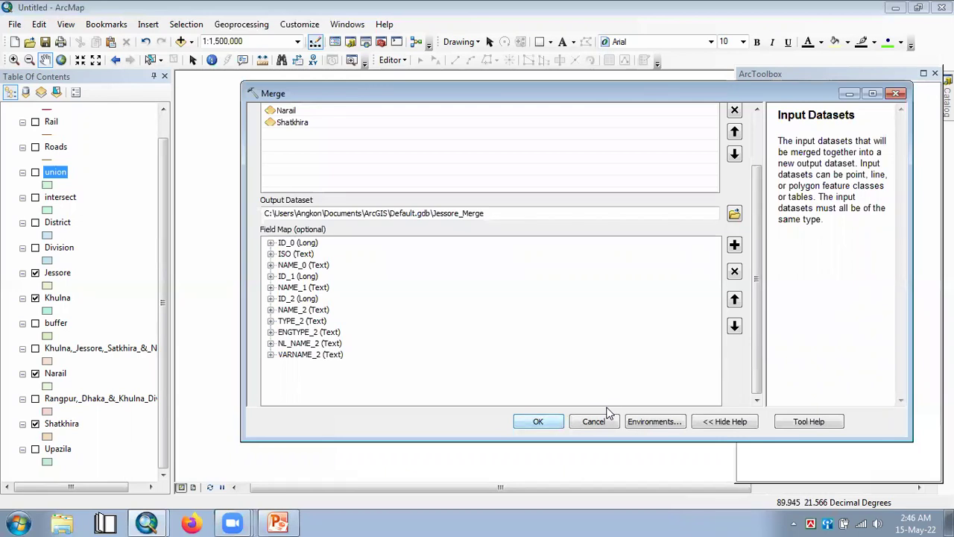
pyautogui.press('Return')
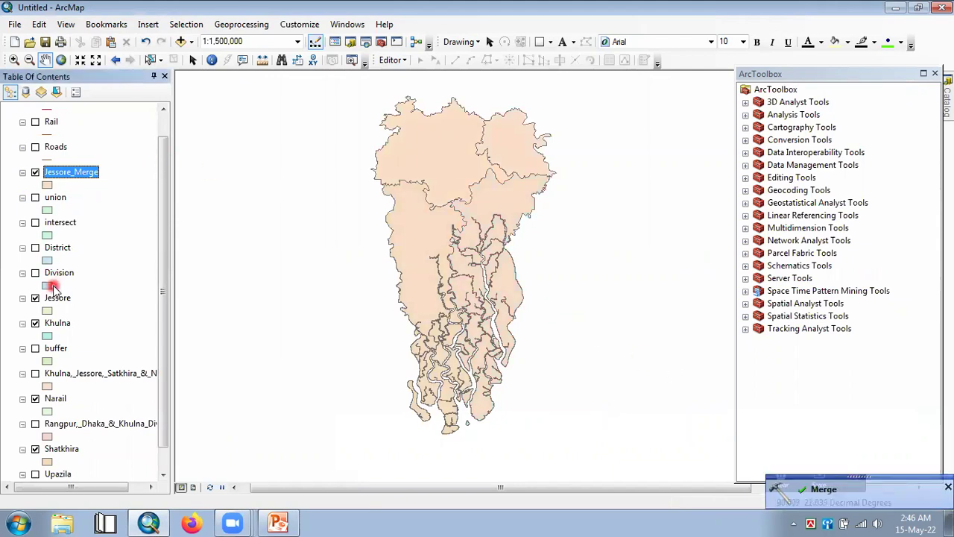
# Step: Hide the Jessore, Khulna, Narail and Shatkhira layers to view the merged layer on its own
pyautogui.click(35, 298)
pyautogui.click(35, 323)
pyautogui.click(35, 398)
pyautogui.click(35, 448)
pyautogui.click(113, 182)
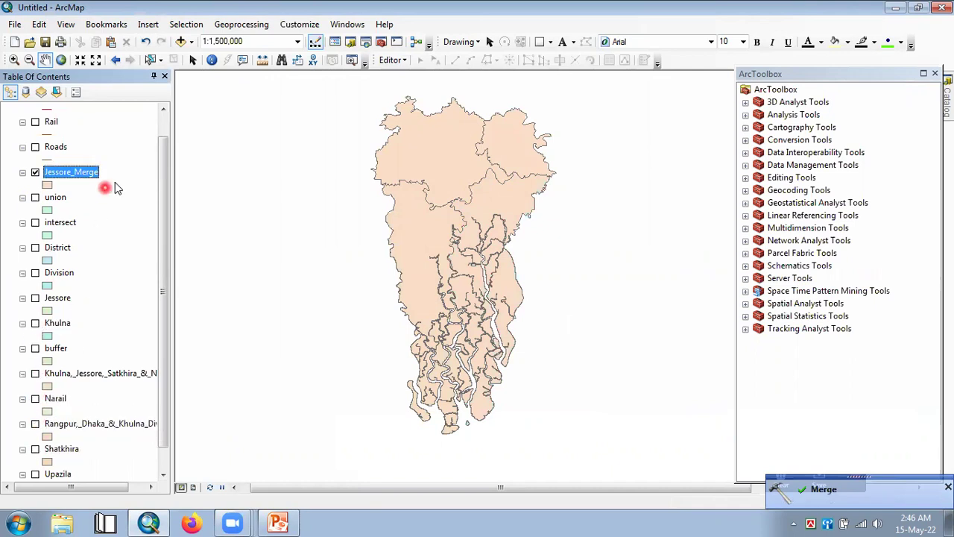
pyautogui.moveTo(350, 223); pyautogui.dragTo(363, 226)
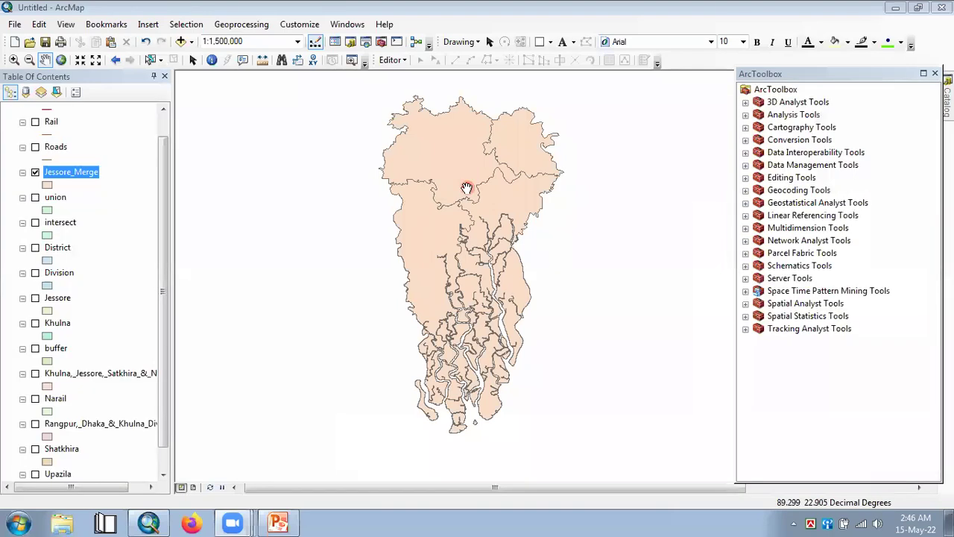
# Step: Examine the attribute table of the Jessore_Merge layer across its fields, then close the table
pyautogui.rightClick(64, 172)
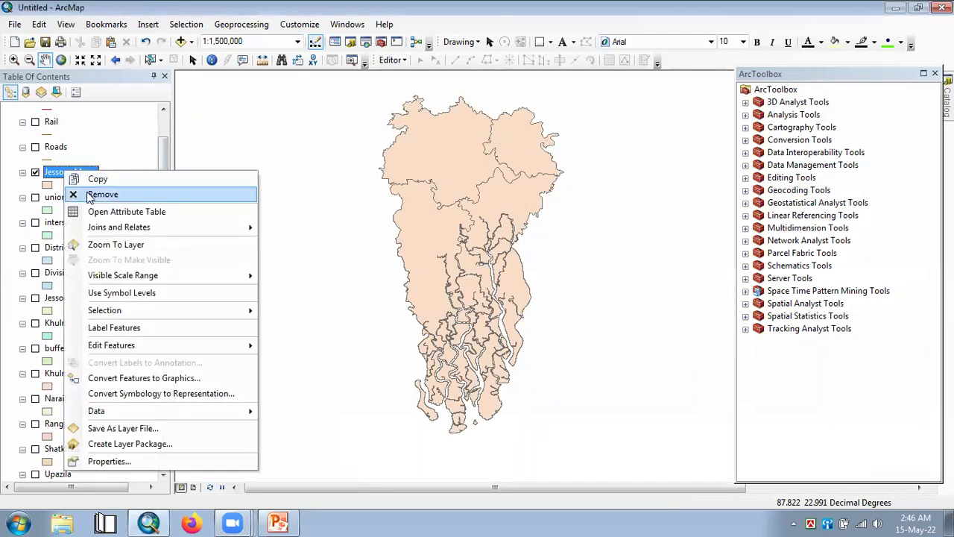
pyautogui.click(90, 213)
pyautogui.moveTo(324, 363); pyautogui.dragTo(286, 369)
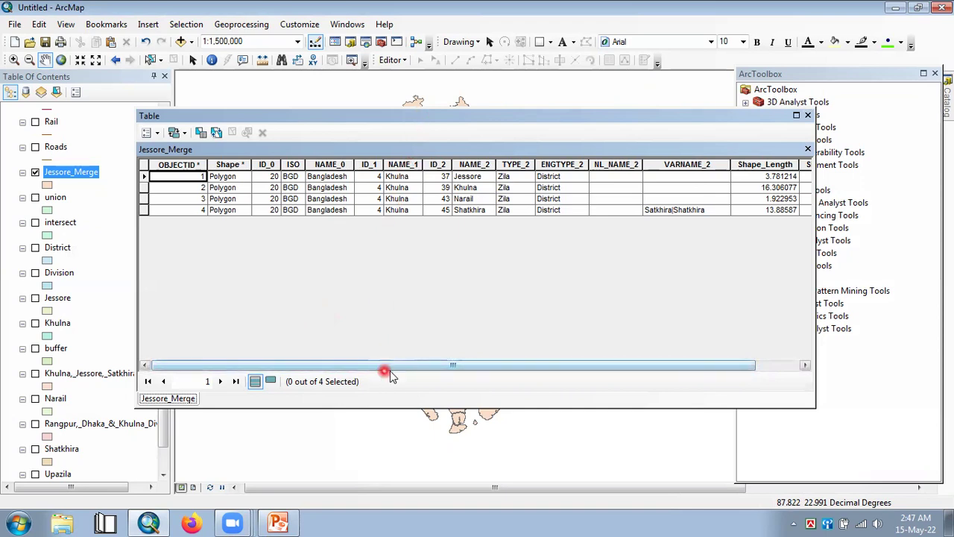
pyautogui.moveTo(519, 364); pyautogui.dragTo(401, 358)
pyautogui.moveTo(528, 118); pyautogui.dragTo(498, 128)
pyautogui.moveTo(426, 351); pyautogui.dragTo(334, 351)
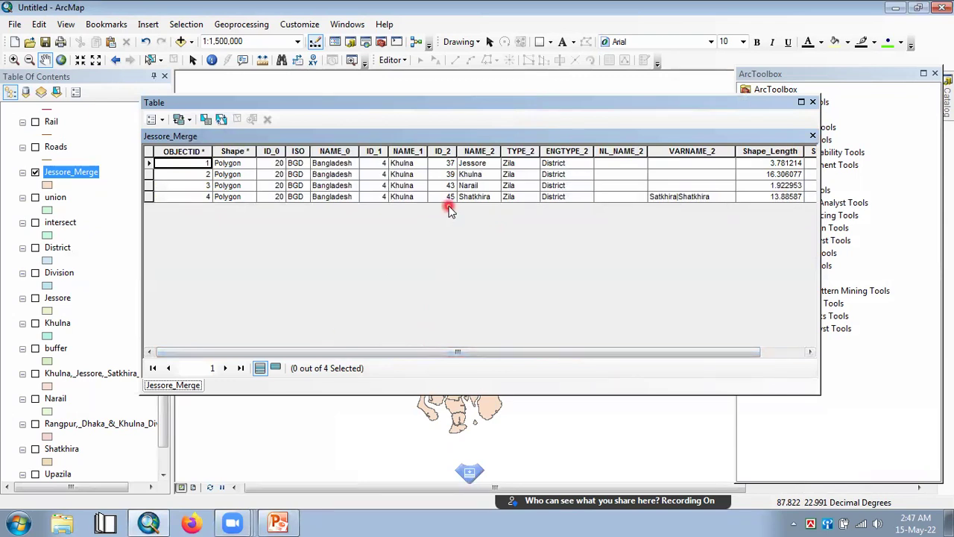
pyautogui.moveTo(457, 351); pyautogui.dragTo(435, 358)
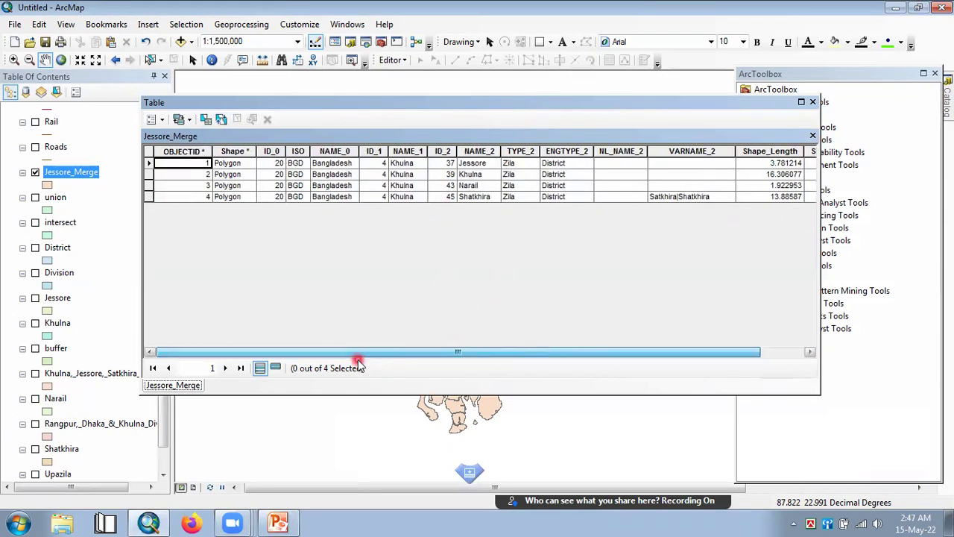
pyautogui.click(813, 102)
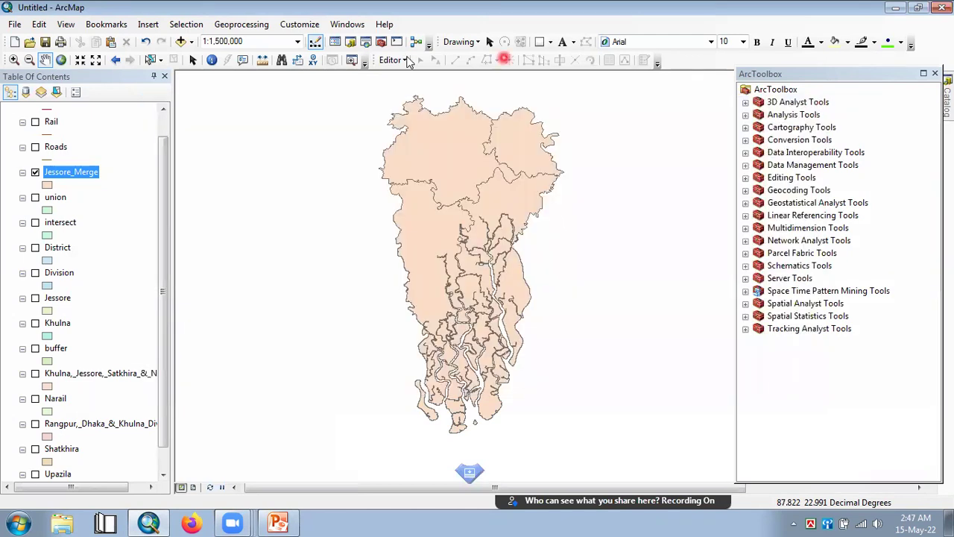
# Step: Hide the Jessore_Merge layer and display the District layer at full extent
pyautogui.click(240, 25)
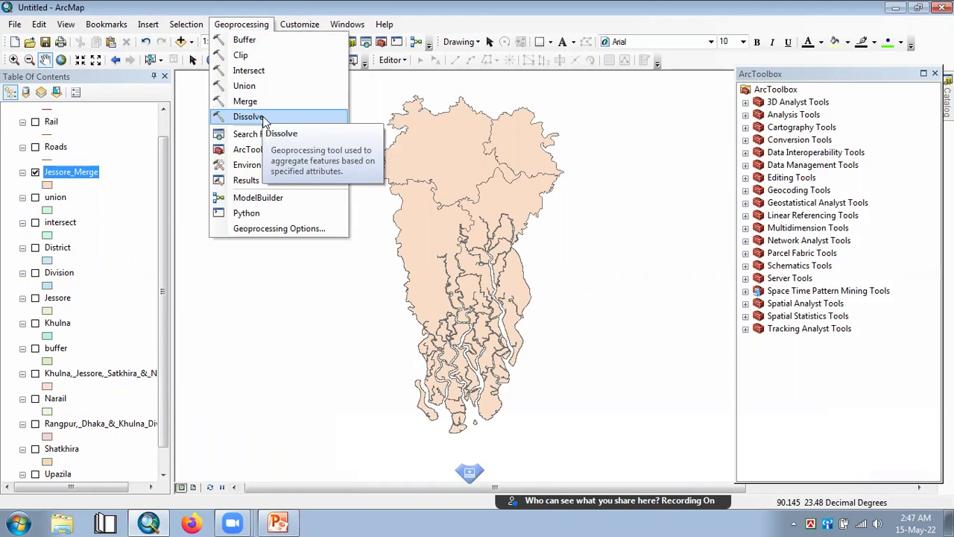
pyautogui.click(35, 172)
pyautogui.scroll(-1, 82, 253)
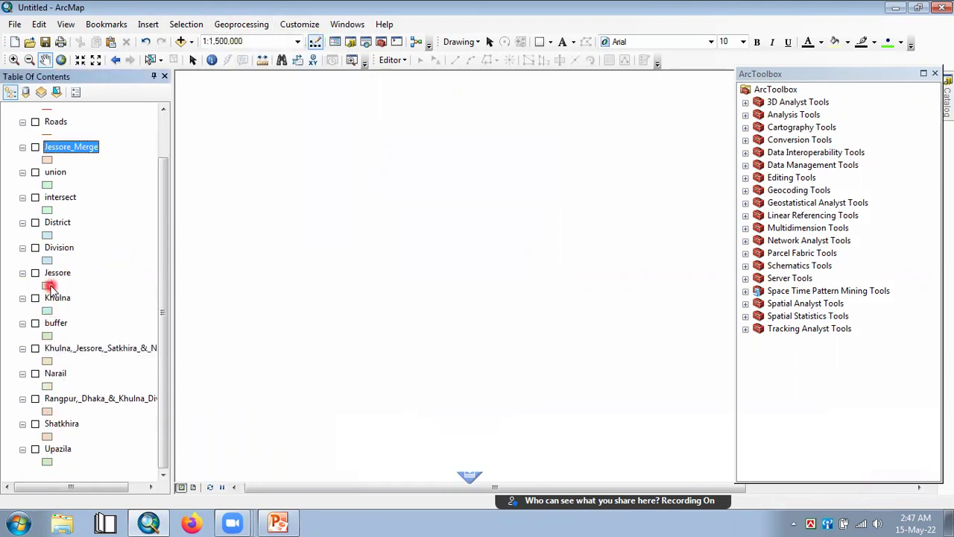
pyautogui.click(35, 222)
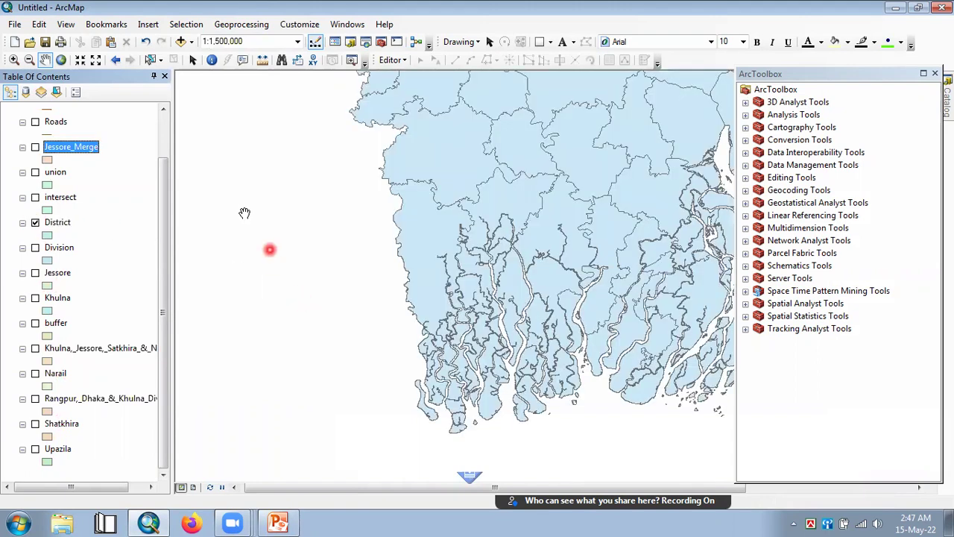
pyautogui.click(61, 60)
pyautogui.moveTo(362, 175); pyautogui.dragTo(273, 163)
pyautogui.moveTo(343, 195); pyautogui.dragTo(370, 217)
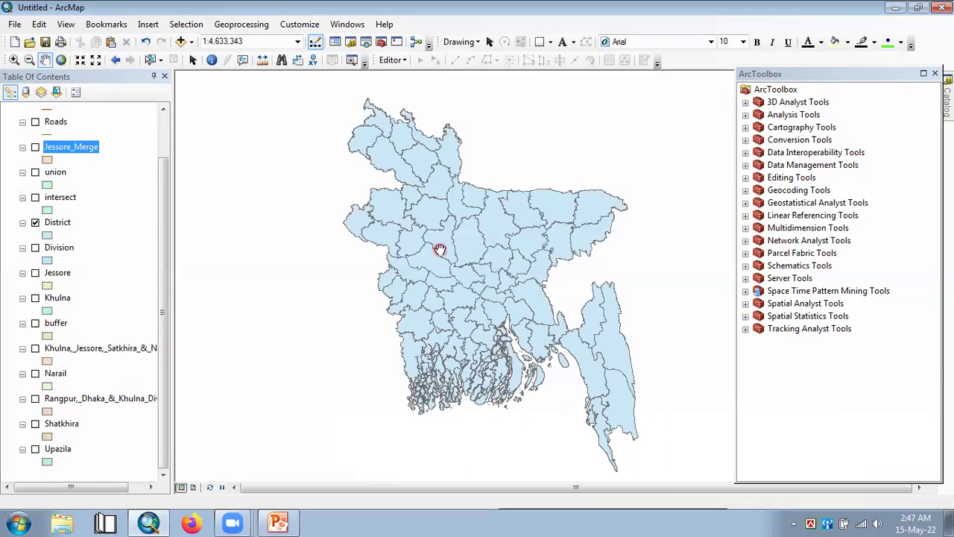
# Step: Start the Dissolve tool and set District as the input features
pyautogui.click(255, 17)
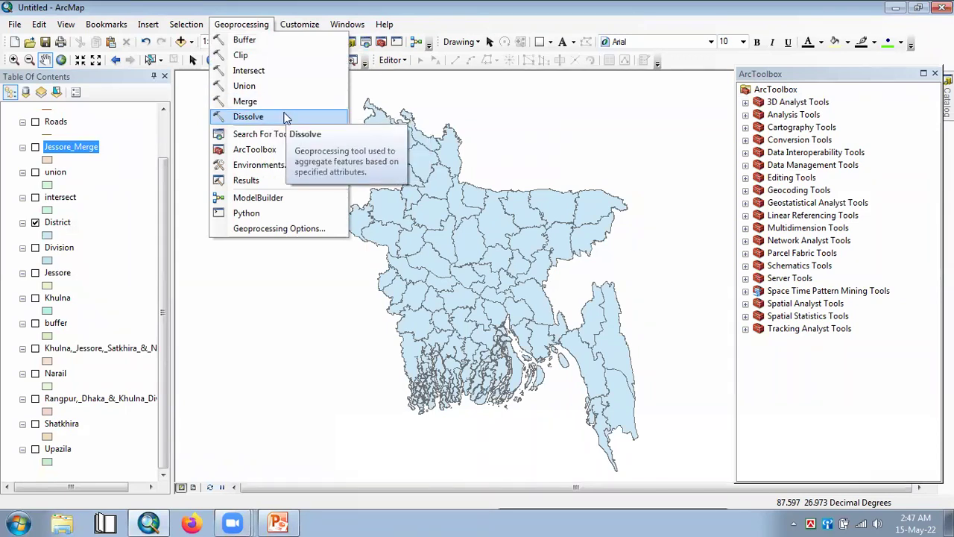
pyautogui.click(286, 118)
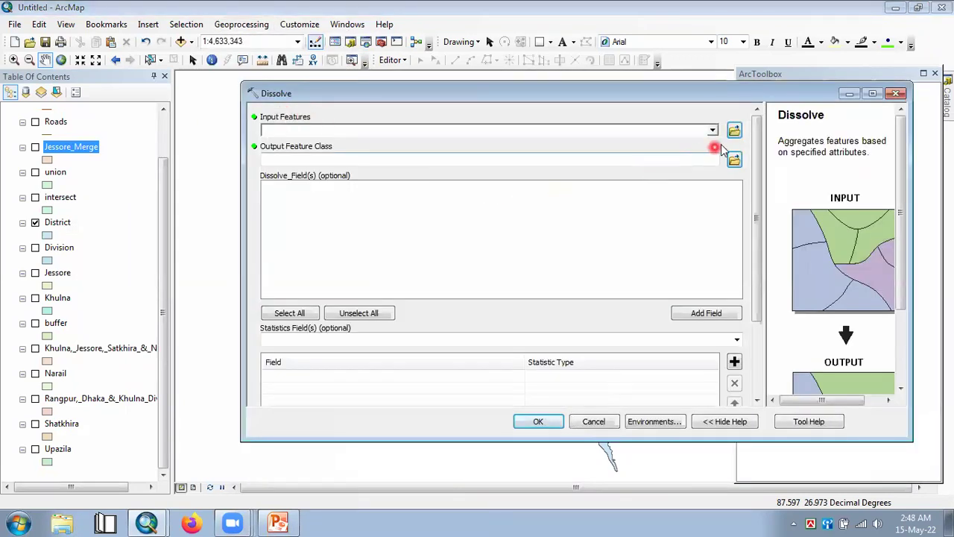
pyautogui.click(713, 131)
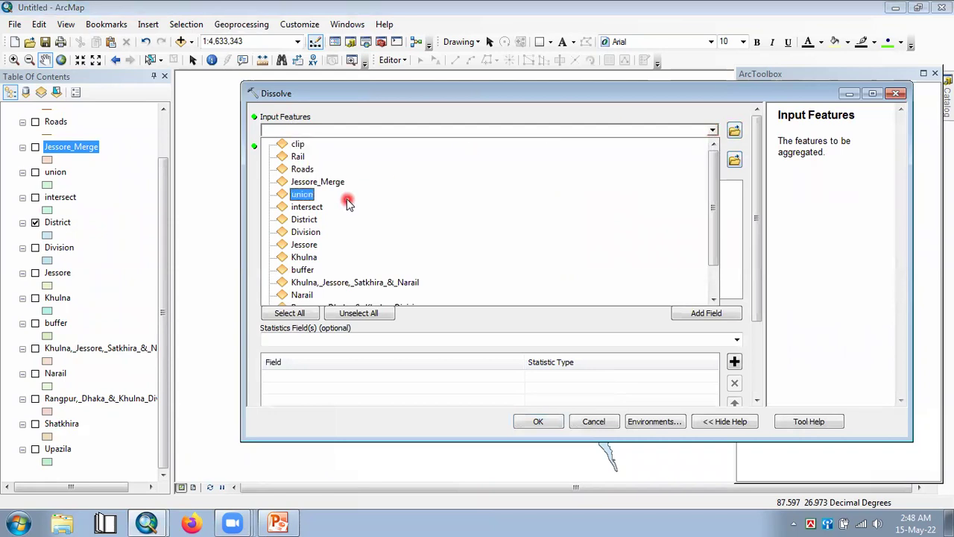
pyautogui.scroll(-1, 350, 209)
pyautogui.scroll(1, 343, 224)
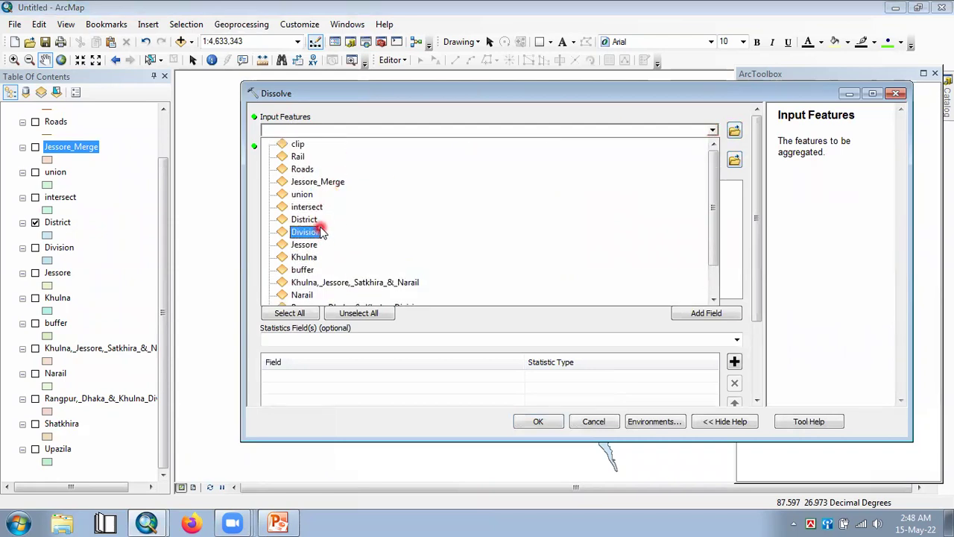
pyautogui.click(304, 220)
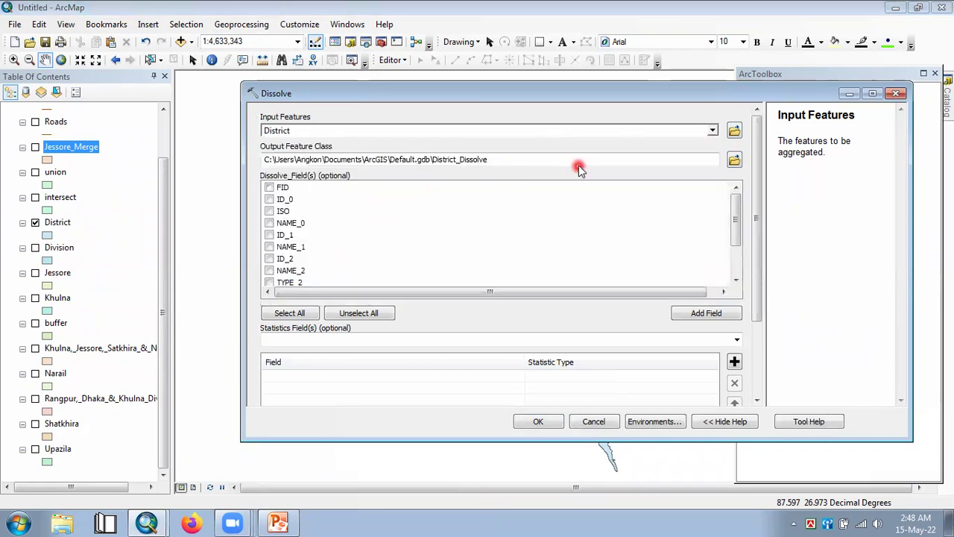
# Step: Set the Dissolve output to dissolve.shp in the desktop's bbb folder and run the tool without any dissolve fields
pyautogui.click(580, 170)
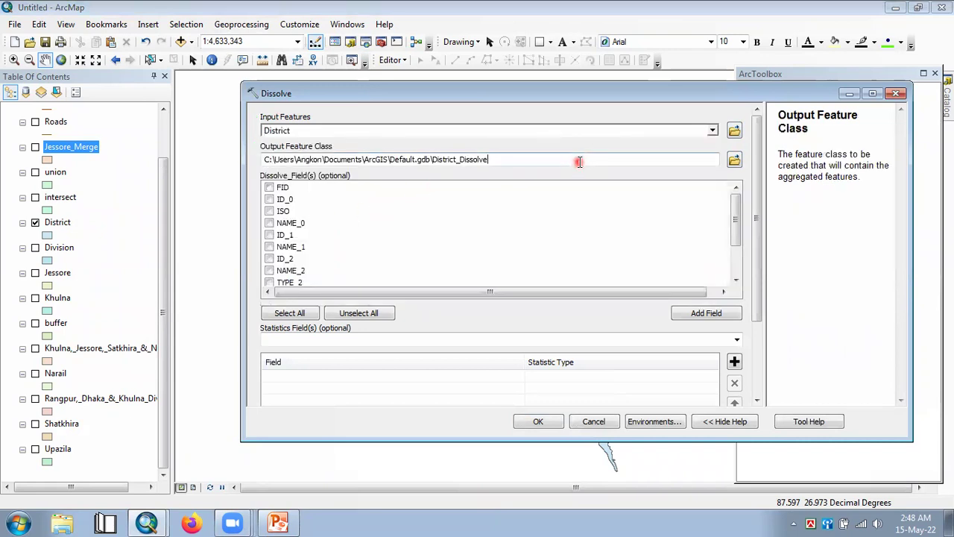
pyautogui.hotkey('ctrl', 'a')
pyautogui.write('C:\\Users\\Angkon\\Desktop\\bbb')
pyautogui.click(744, 175)
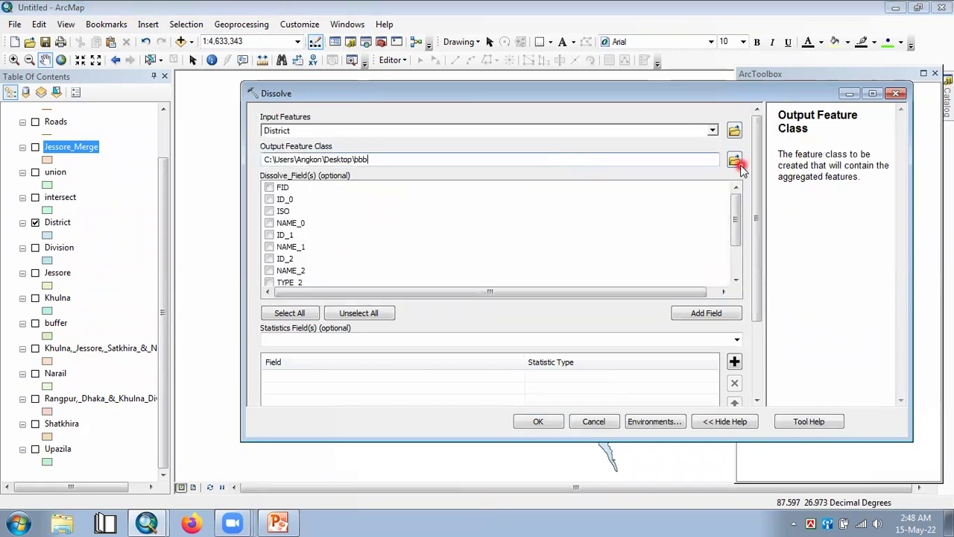
pyautogui.click(734, 159)
pyautogui.click(541, 334)
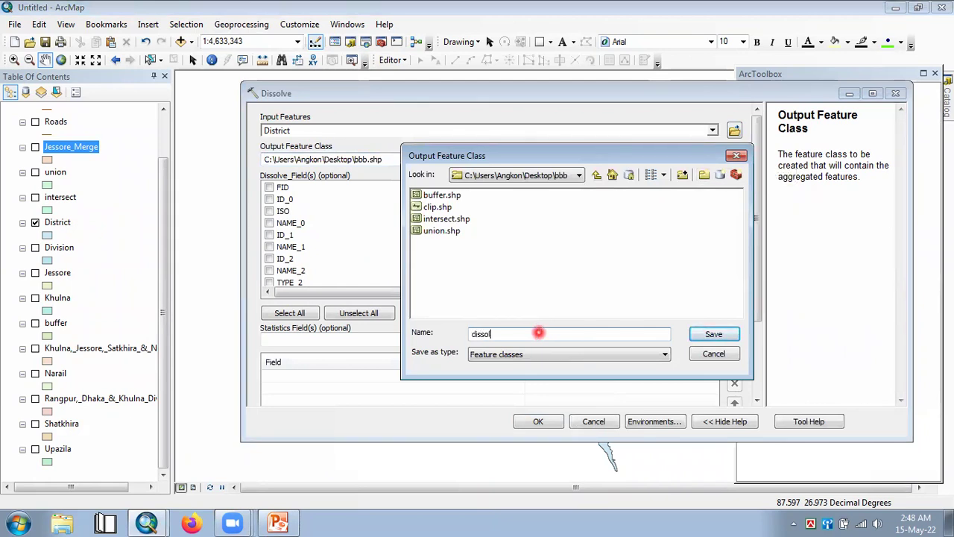
pyautogui.press('Return')
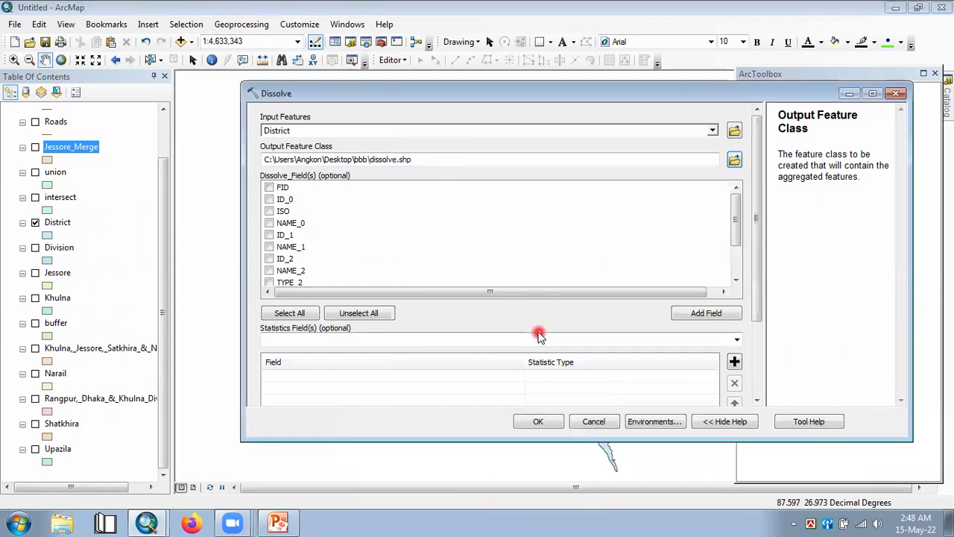
pyautogui.click(549, 414)
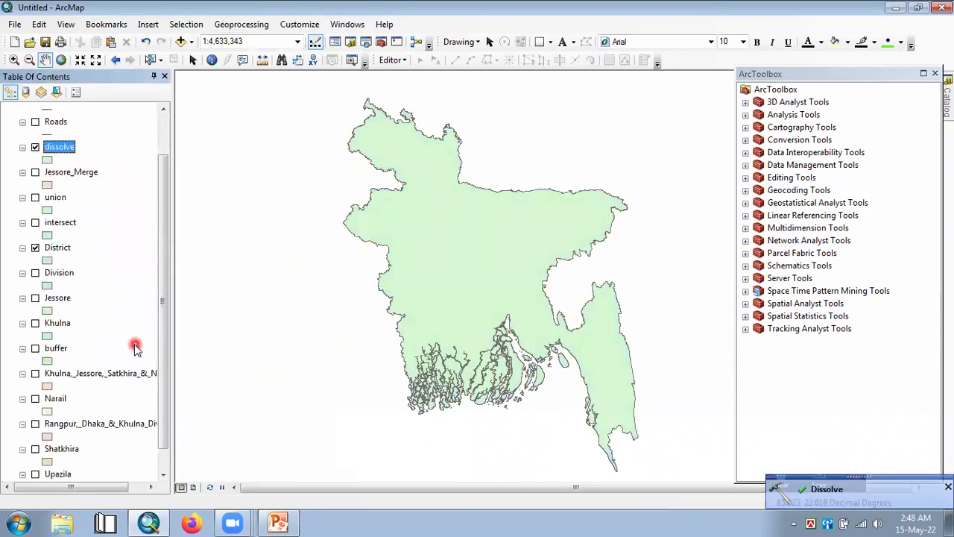
# Step: Hide the District layer to view the dissolve layer on its own
pyautogui.click(35, 248)
pyautogui.scroll(2, 82, 248)
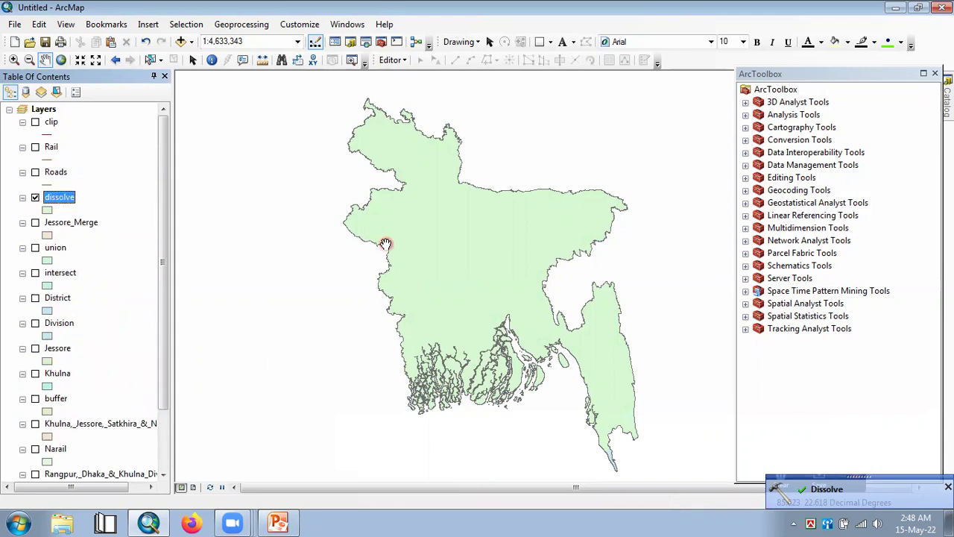
pyautogui.moveTo(375, 237)
pyautogui.mouseDown()
pyautogui.moveTo(362, 227)
pyautogui.moveTo(379, 243)
pyautogui.mouseUp()
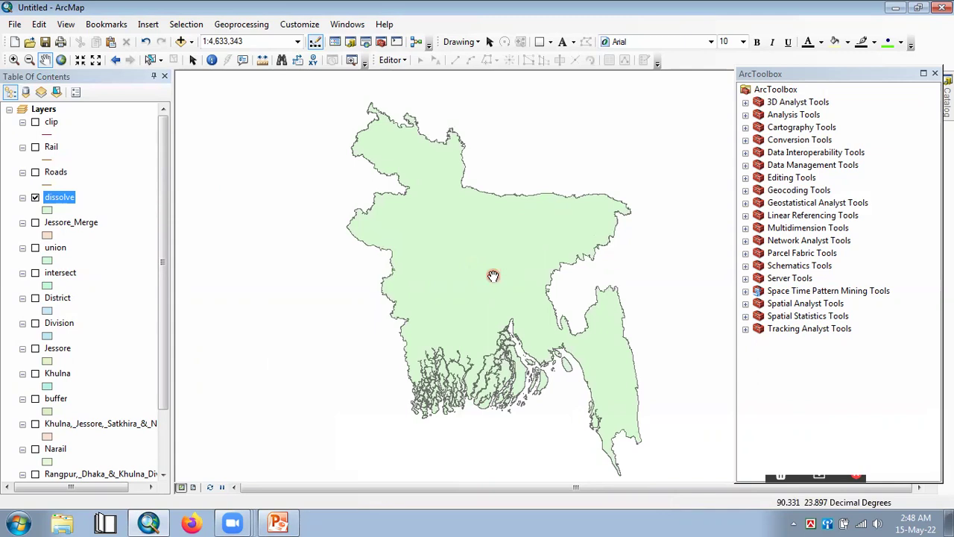
pyautogui.moveTo(493, 275); pyautogui.dragTo(487, 266)
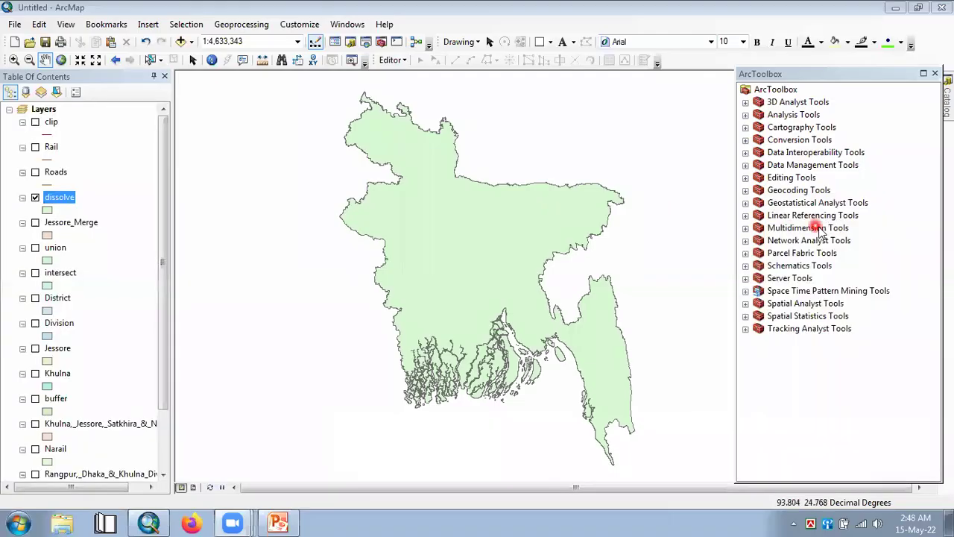
# Step: Examine the attribute table of the dissolve layer, then close the table
pyautogui.rightClick(62, 199)
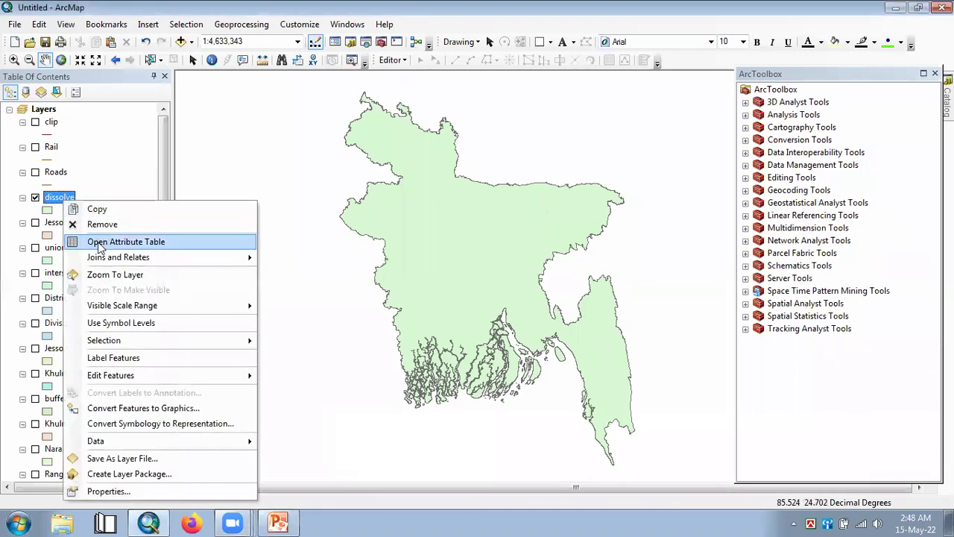
pyautogui.click(100, 244)
pyautogui.click(117, 233)
pyautogui.click(321, 113)
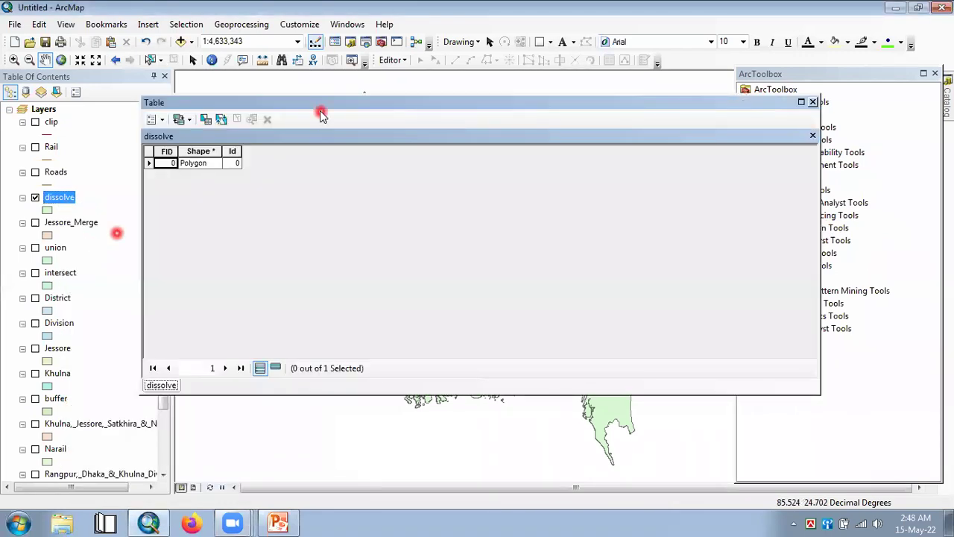
pyautogui.moveTo(321, 111)
pyautogui.mouseDown()
pyautogui.moveTo(353, 144)
pyautogui.moveTo(307, 117)
pyautogui.mouseUp()
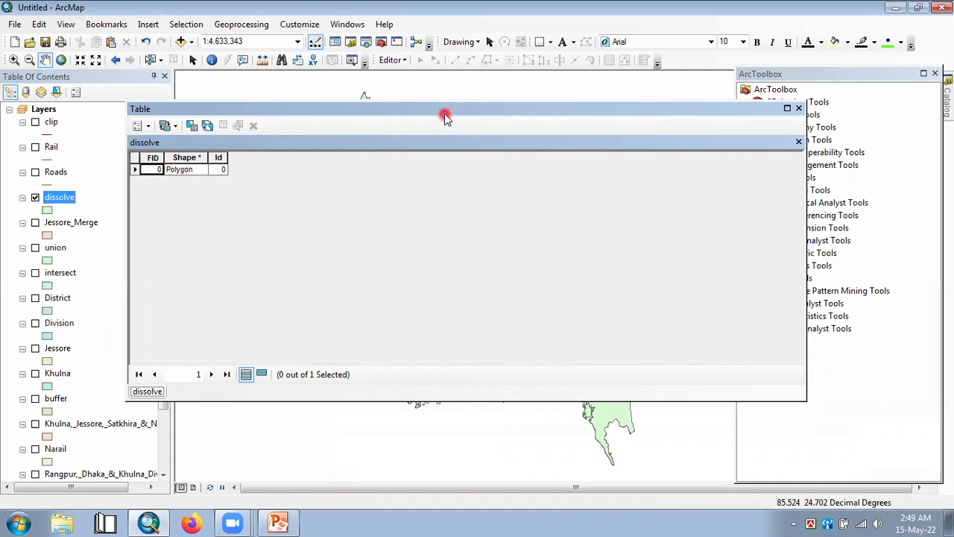
pyautogui.click(803, 105)
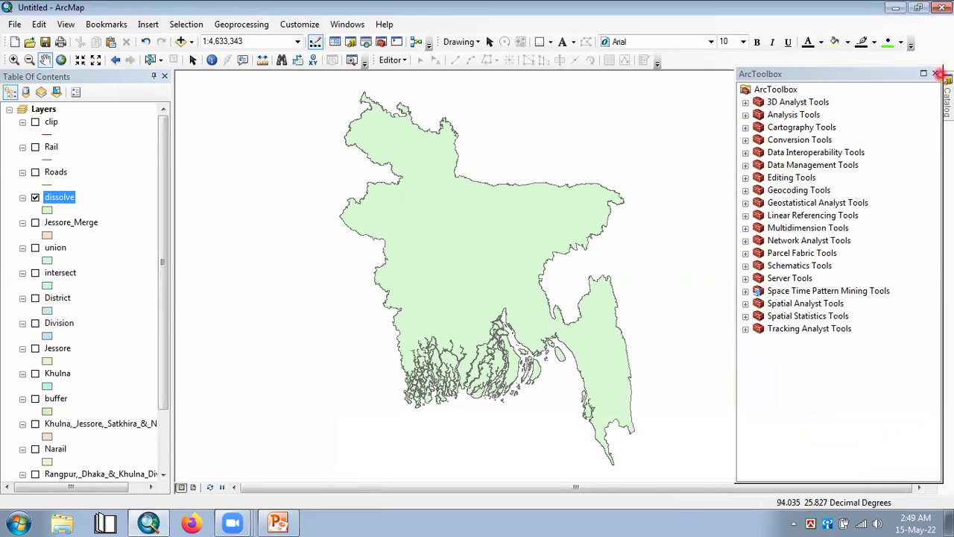
# Step: Close and reopen ArcToolbox, then expand the Overlay toolset within Analysis Tools
pyautogui.click(936, 74)
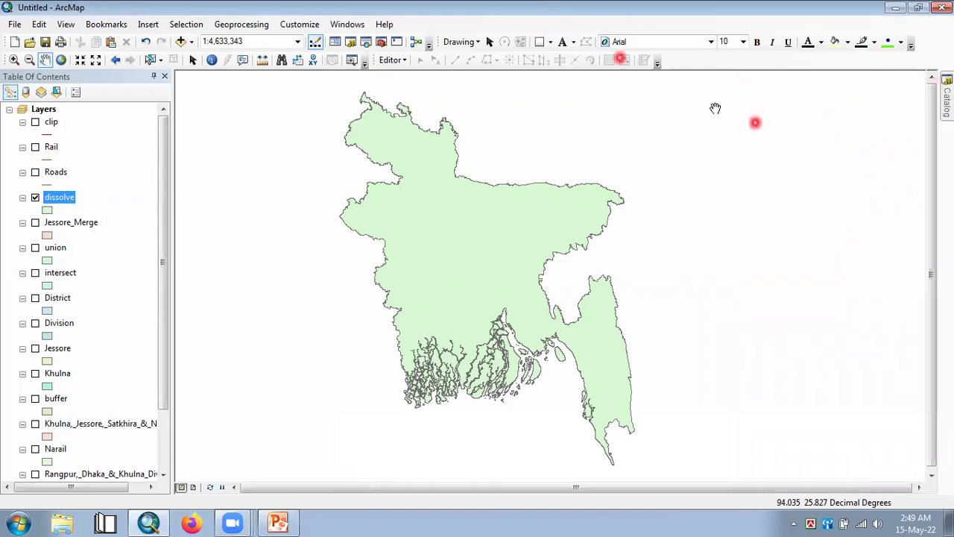
pyautogui.click(381, 42)
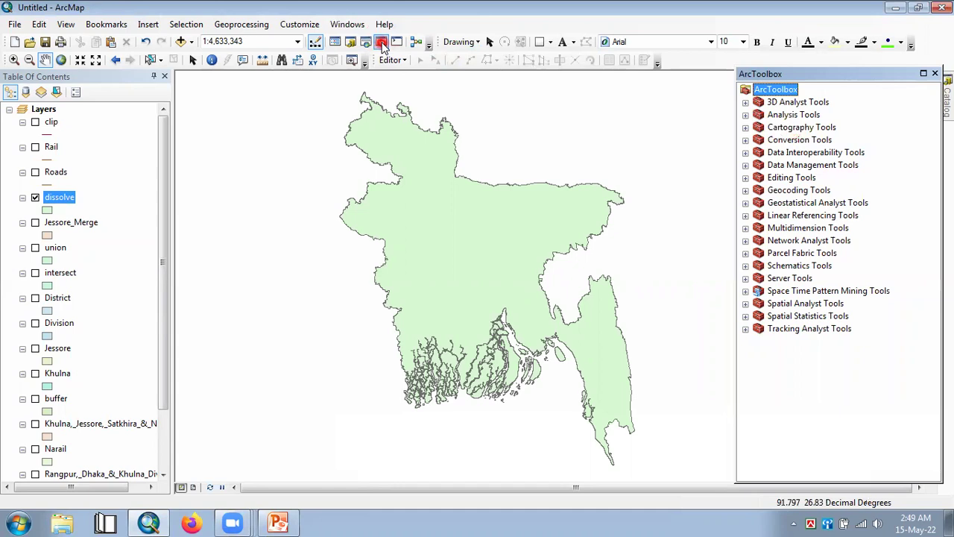
pyautogui.click(745, 114)
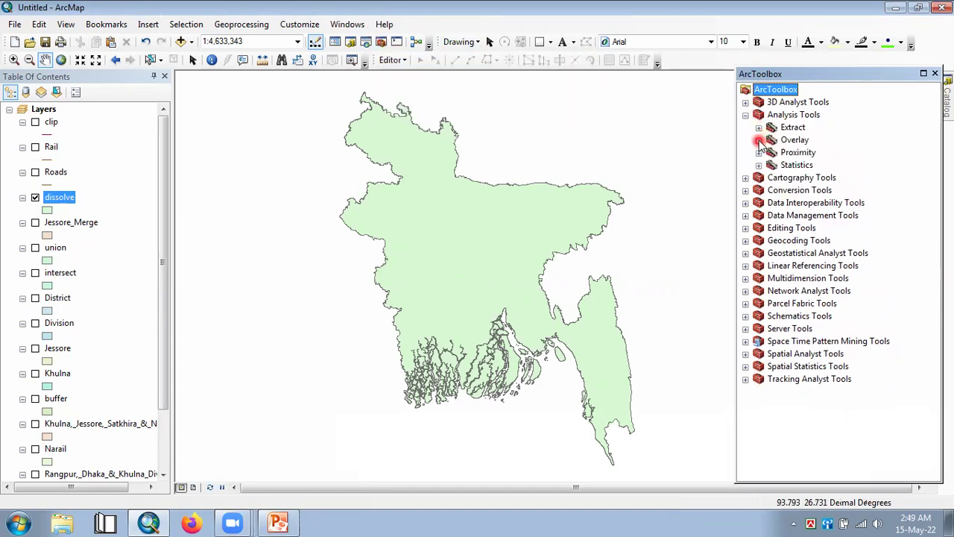
pyautogui.click(759, 140)
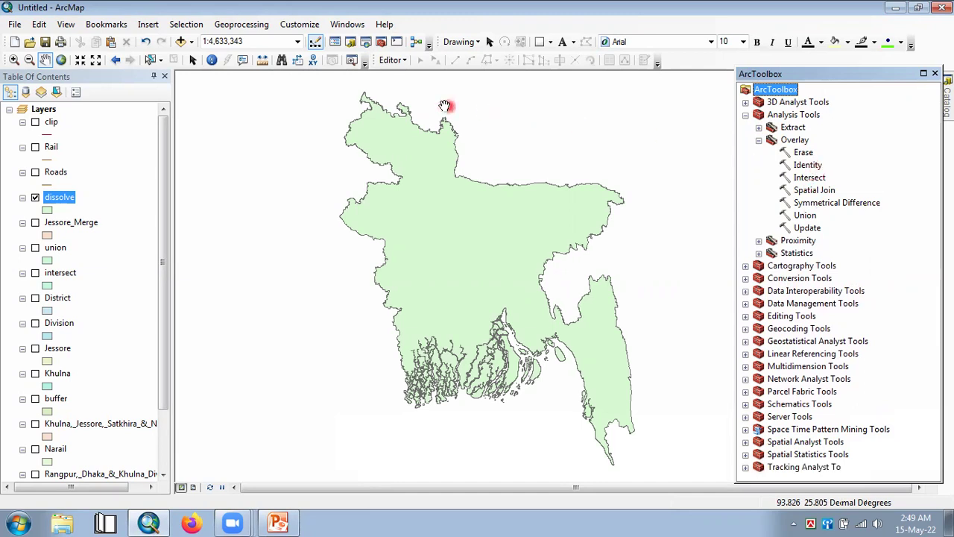
pyautogui.click(240, 25)
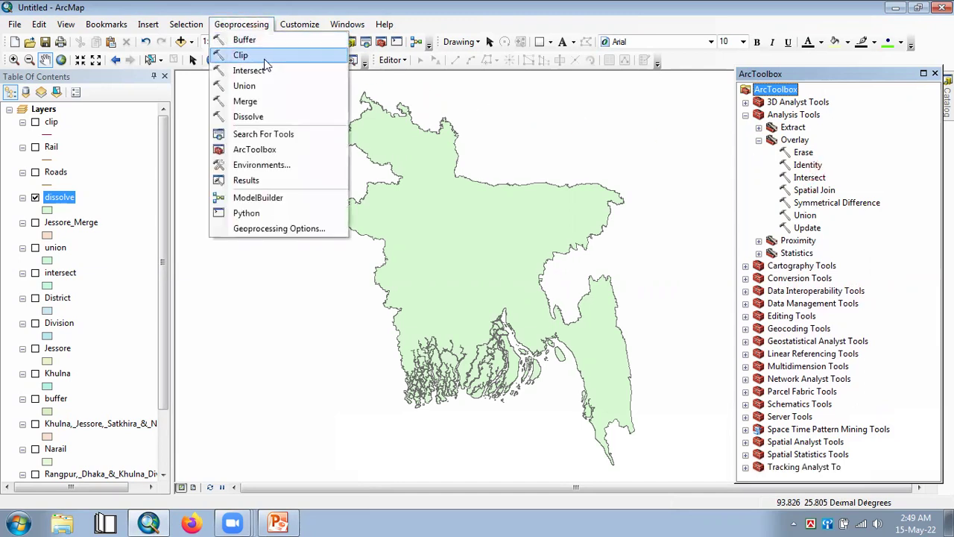
pyautogui.moveTo(348, 23)
pyautogui.click(449, 14)
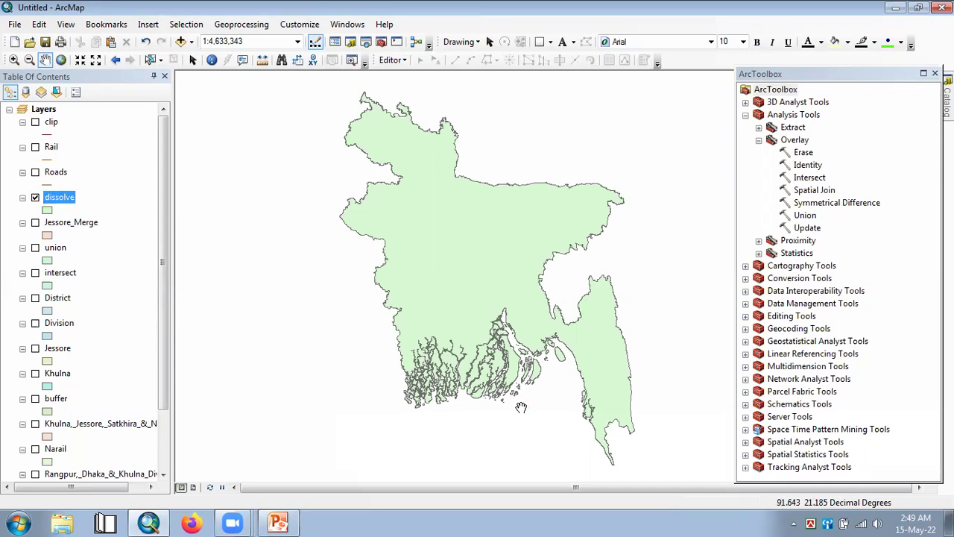
pyautogui.click(570, 279)
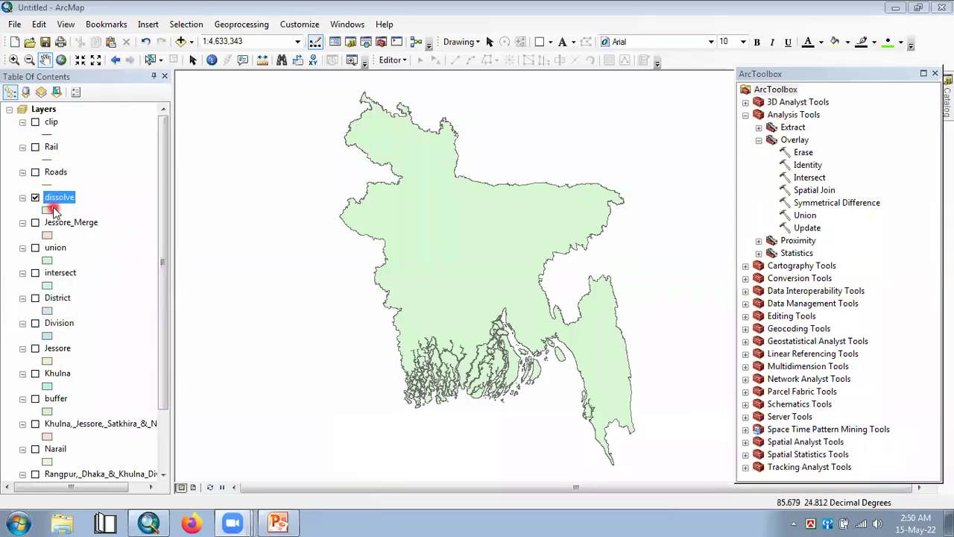
# Step: Hide the dissolve layer and display the District layer across the whole of Bangladesh
pyautogui.click(108, 235)
pyautogui.click(35, 197)
pyautogui.click(134, 222)
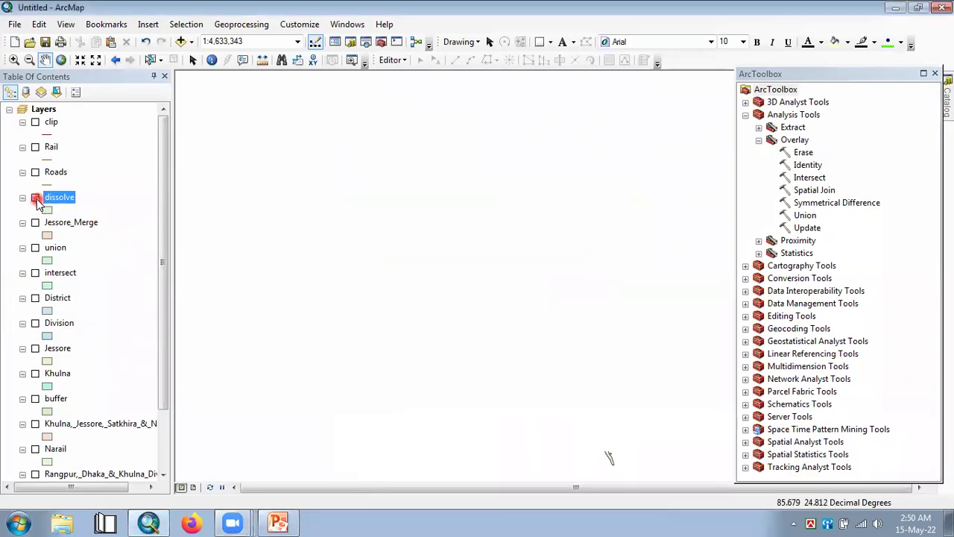
pyautogui.scroll(-3, 134, 222)
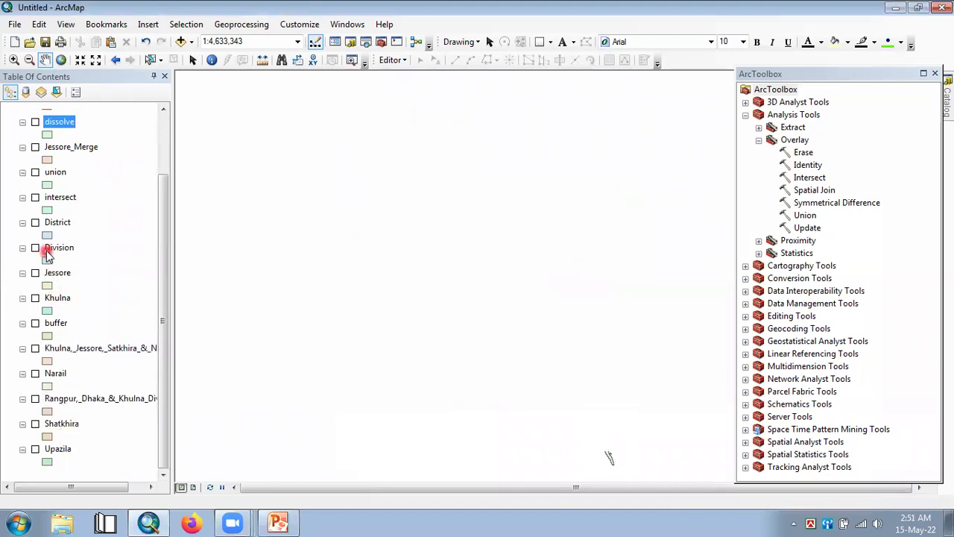
pyautogui.click(35, 222)
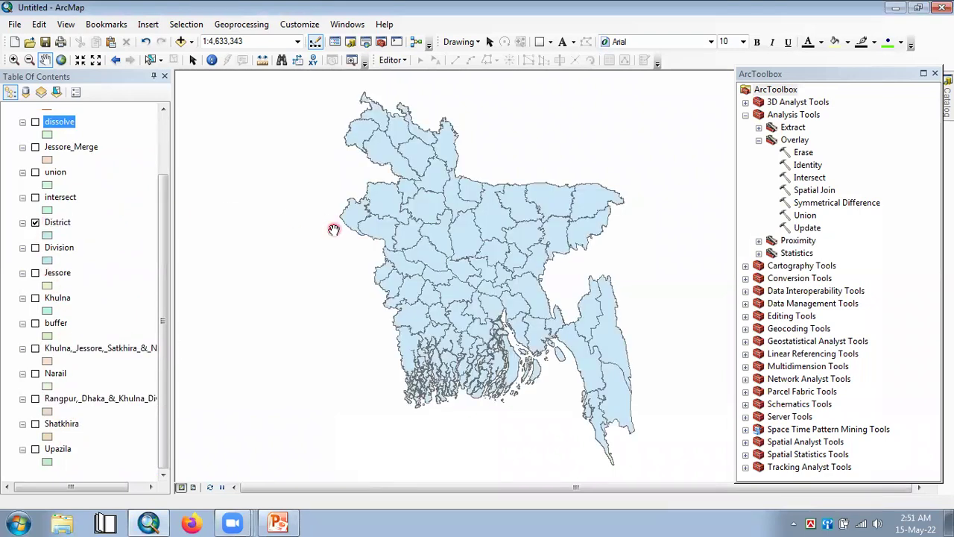
pyautogui.moveTo(352, 263); pyautogui.dragTo(337, 263)
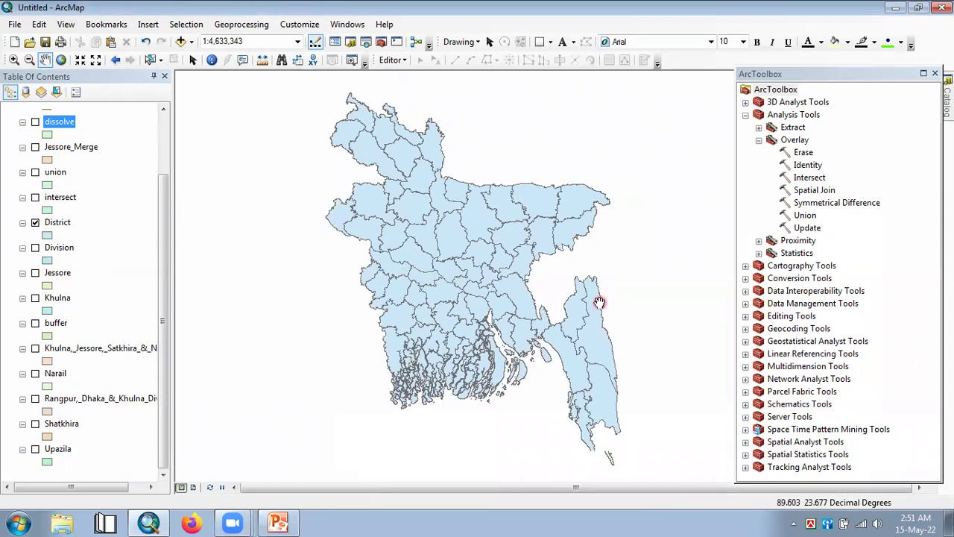
pyautogui.moveTo(607, 239); pyautogui.dragTo(616, 238)
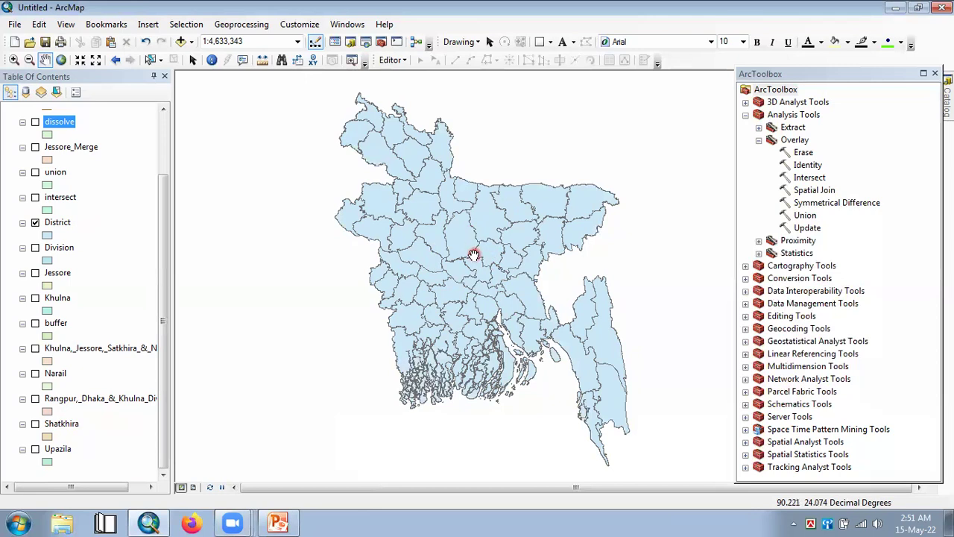
pyautogui.moveTo(474, 255); pyautogui.dragTo(465, 255)
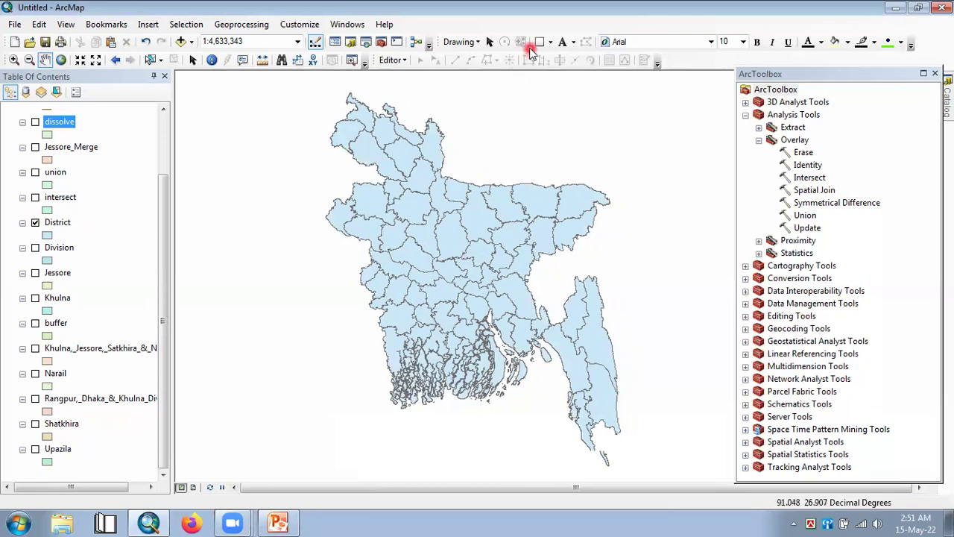
# Step: Place a point marker graphic in the central part of the District map, at about 90.4, 23.7 decimal degrees
pyautogui.click(552, 42)
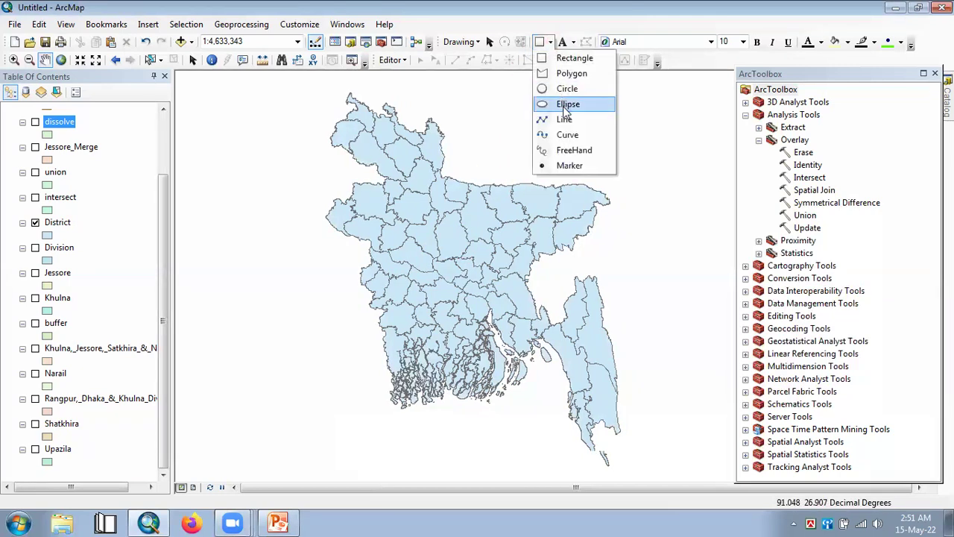
pyautogui.click(587, 164)
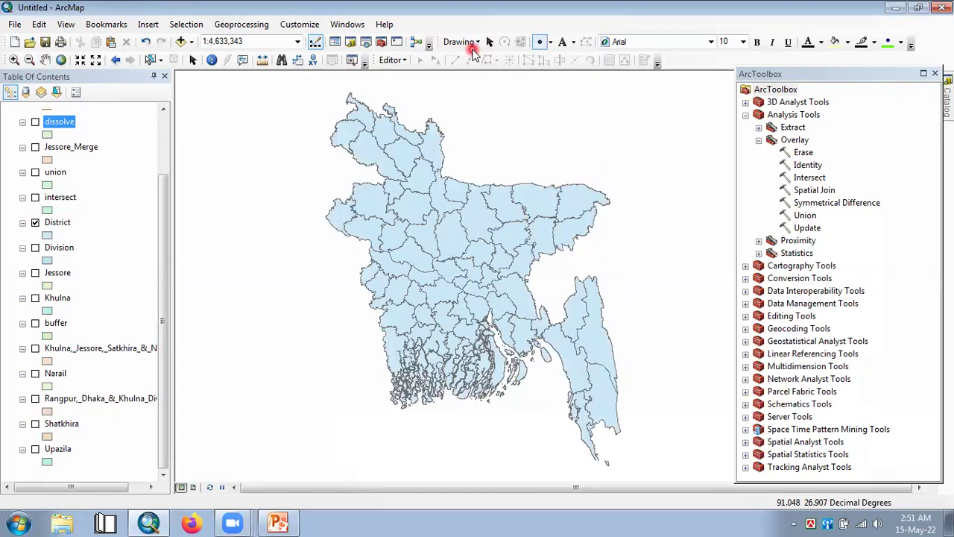
pyautogui.click(460, 41)
pyautogui.click(526, 30)
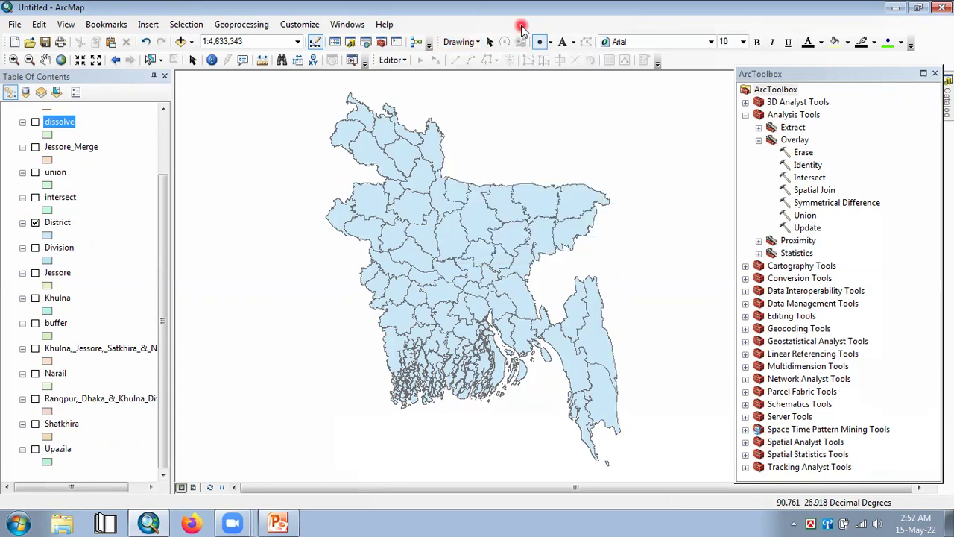
pyautogui.click(550, 42)
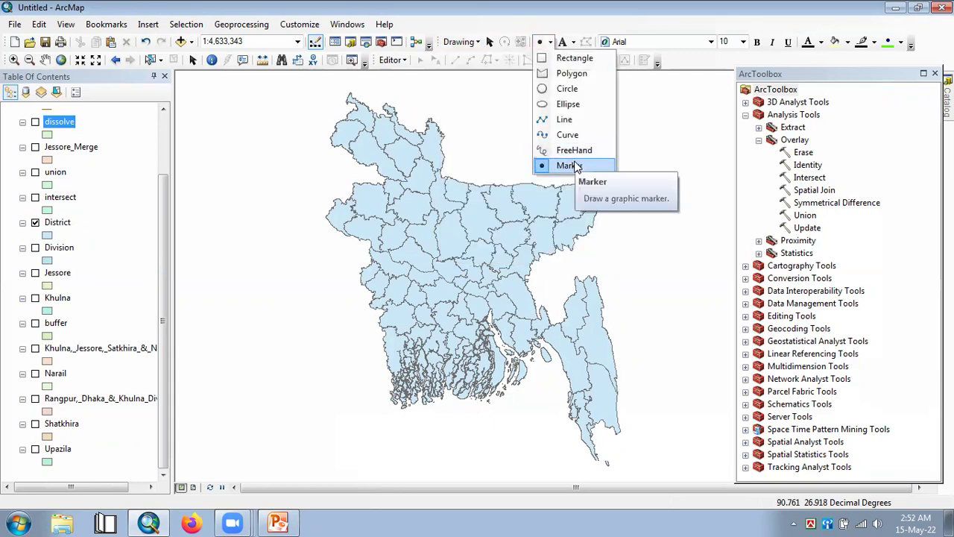
pyautogui.click(575, 165)
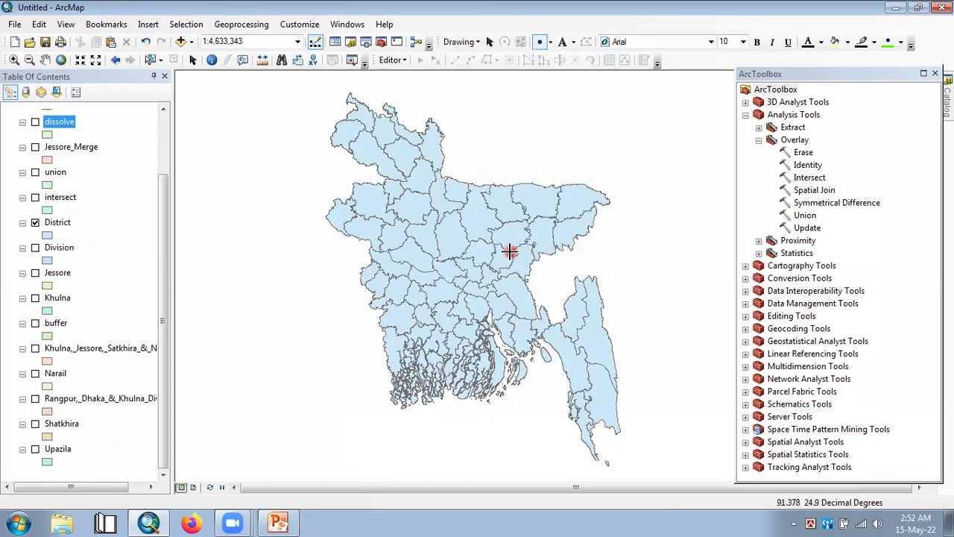
pyautogui.click(472, 273)
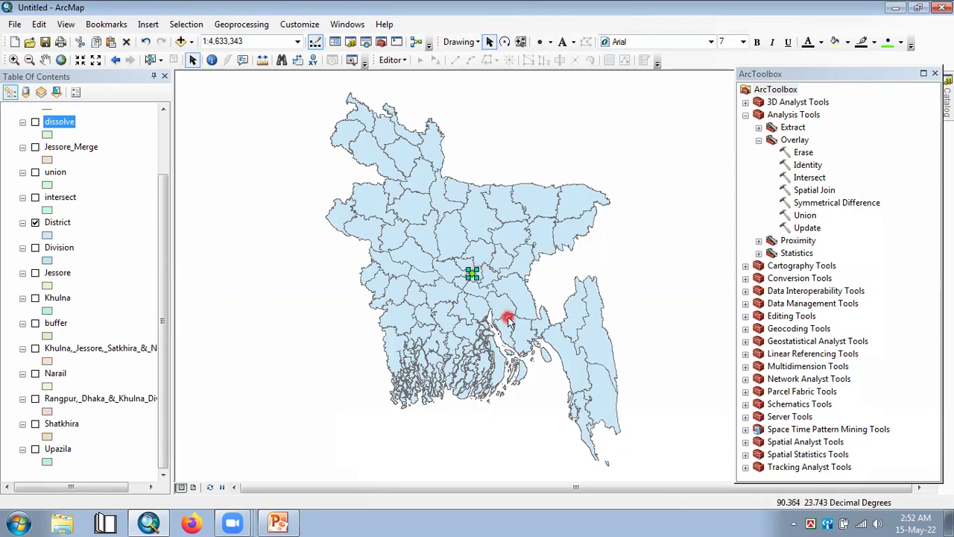
# Step: Start converting the selected point graphic to a feature, using the same coordinate system as the data frame
pyautogui.click(472, 42)
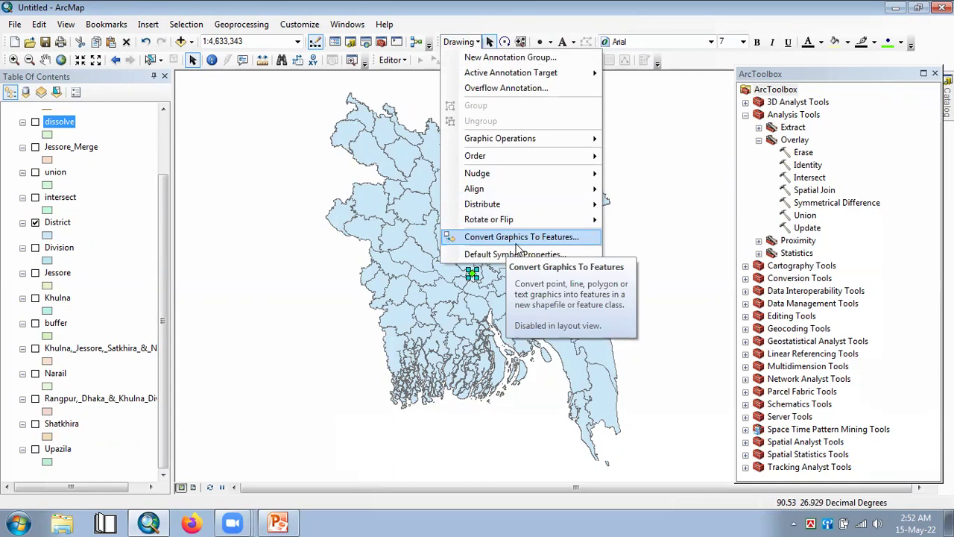
pyautogui.click(516, 242)
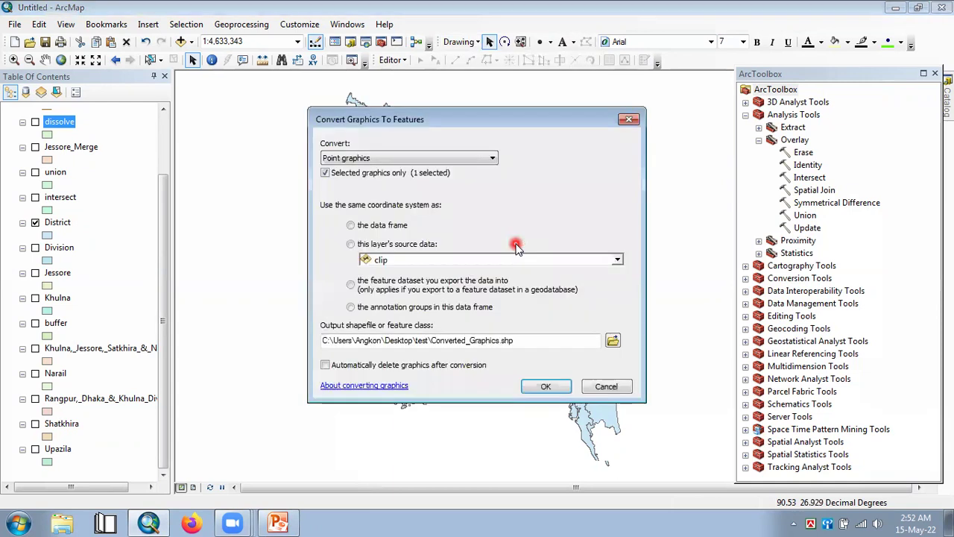
pyautogui.click(565, 342)
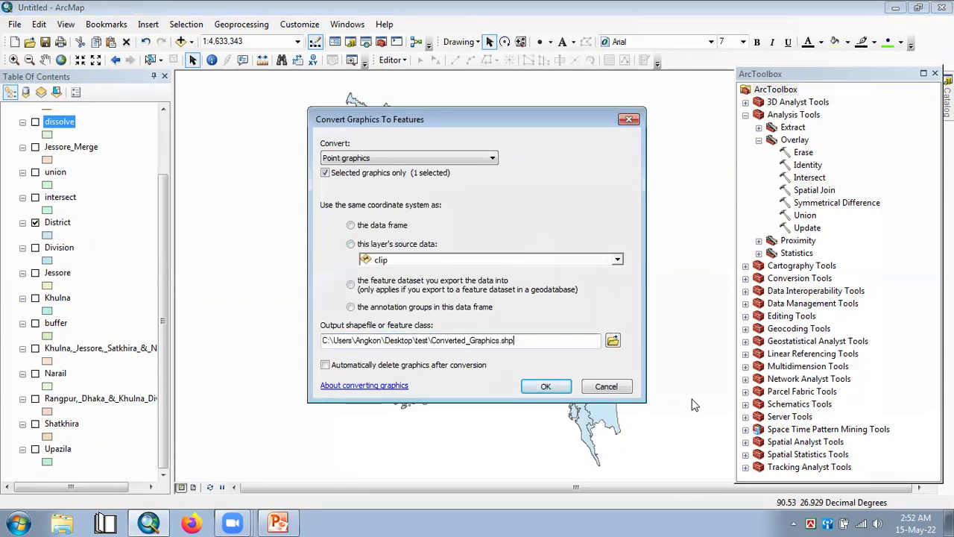
pyautogui.click(602, 225)
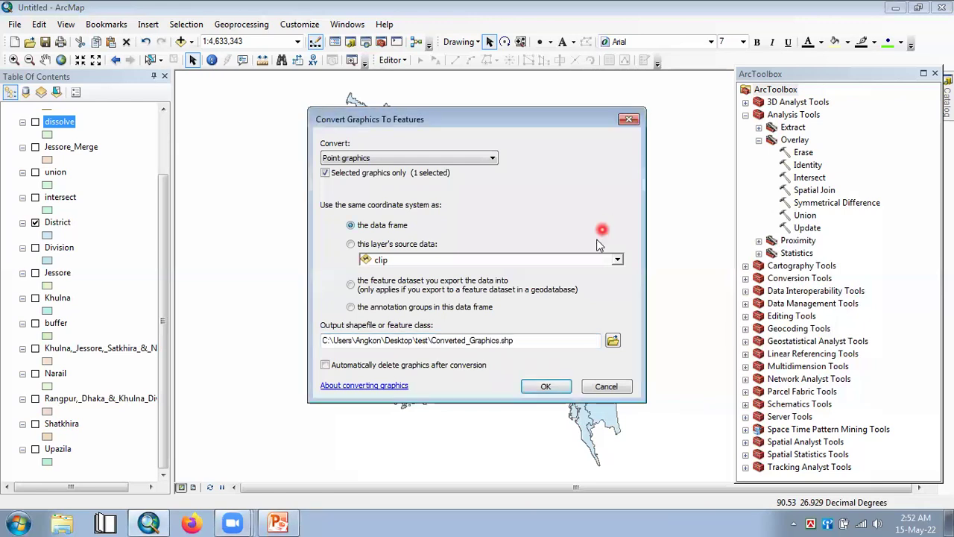
# Step: Set the conversion output to a shapefile named point in the bbb folder on the Desktop
pyautogui.doubleClick(578, 340)
pyautogui.write('C:\\Users\\Angkon\\Desktop\\bbb')
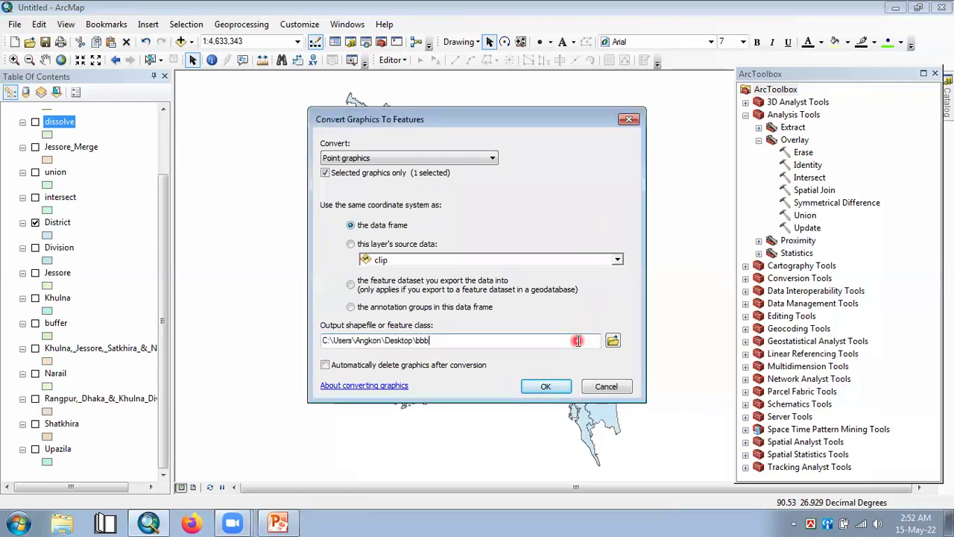
pyautogui.click(612, 341)
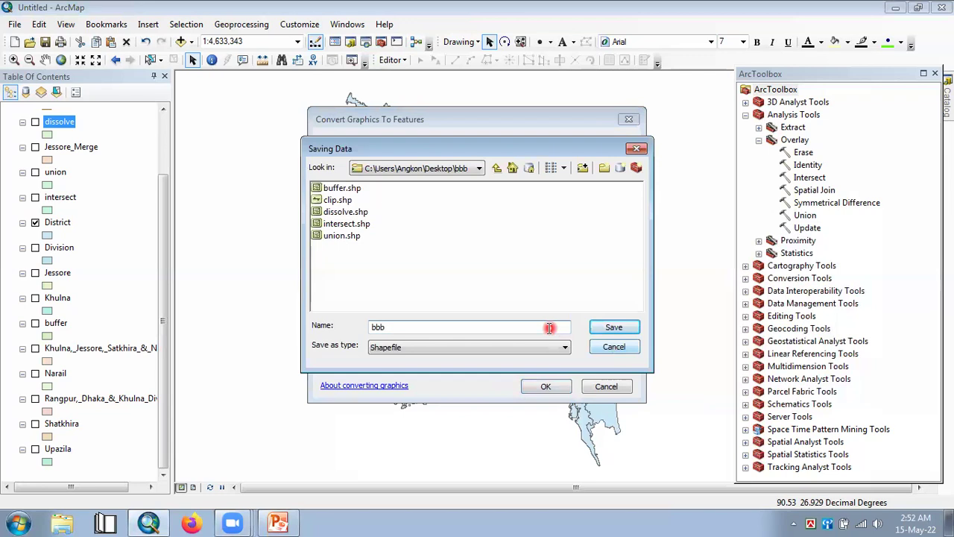
pyautogui.moveTo(548, 328); pyautogui.dragTo(365, 326)
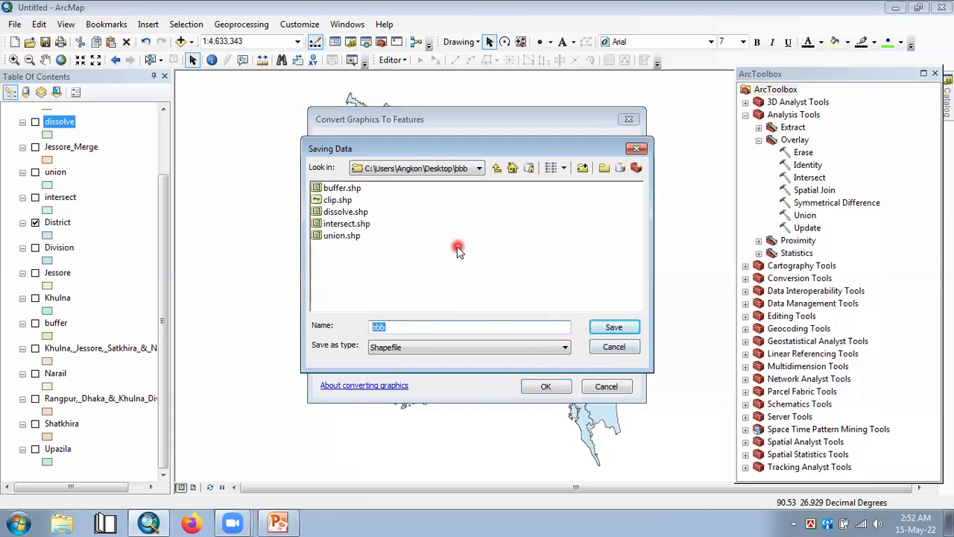
pyautogui.write('point')
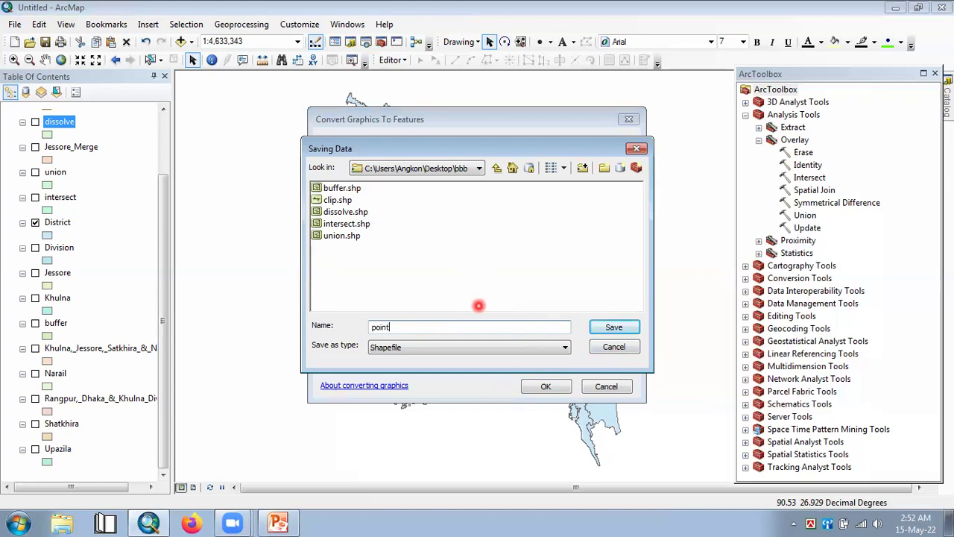
pyautogui.press('Return')
# Step: Run the graphic conversion, adding the exported data to the map as a layer, and clear the marker's selection
pyautogui.click(548, 386)
pyautogui.click(524, 307)
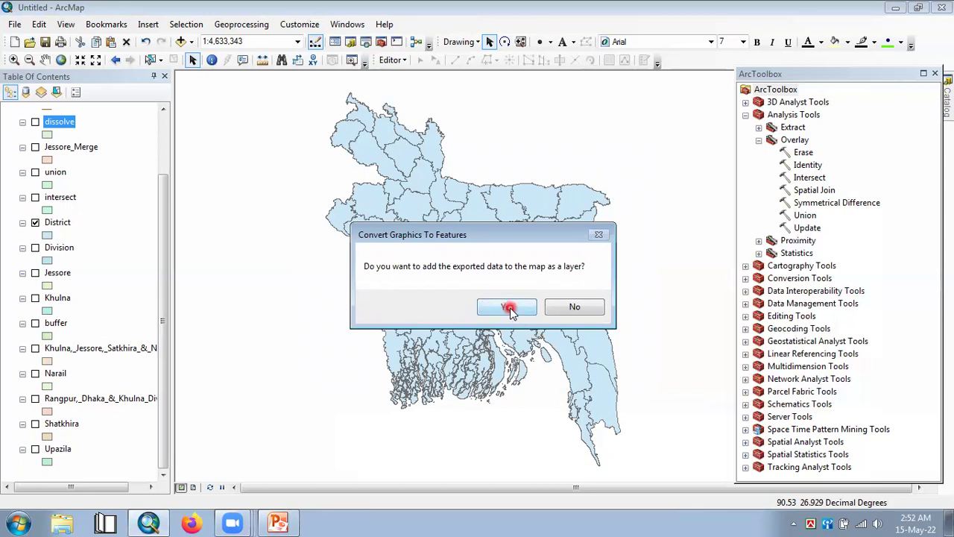
pyautogui.click(509, 309)
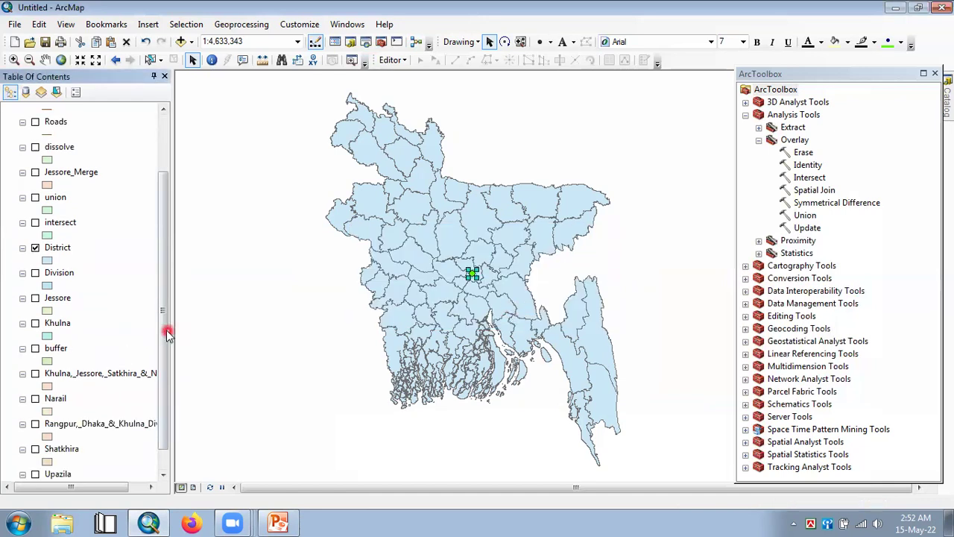
pyautogui.moveTo(167, 334); pyautogui.dragTo(160, 256)
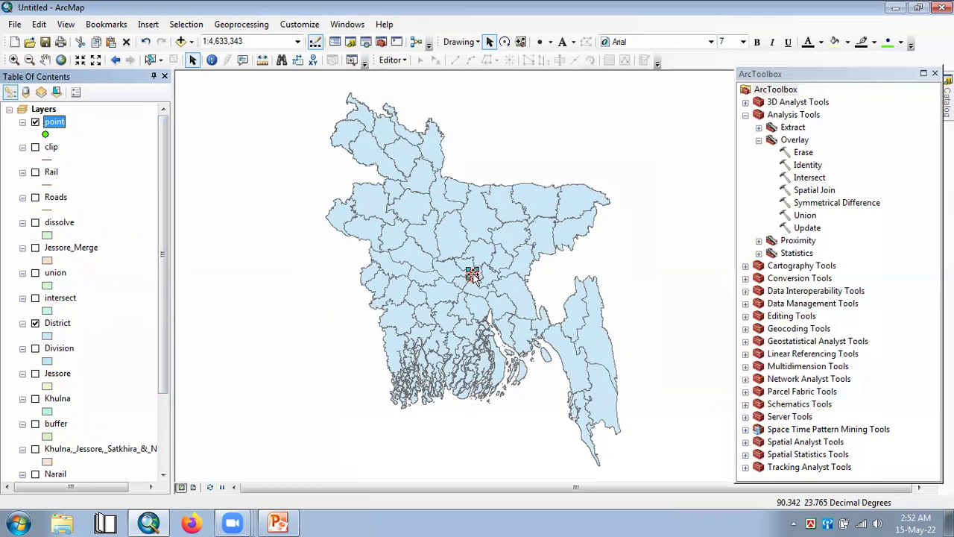
pyautogui.click(473, 272)
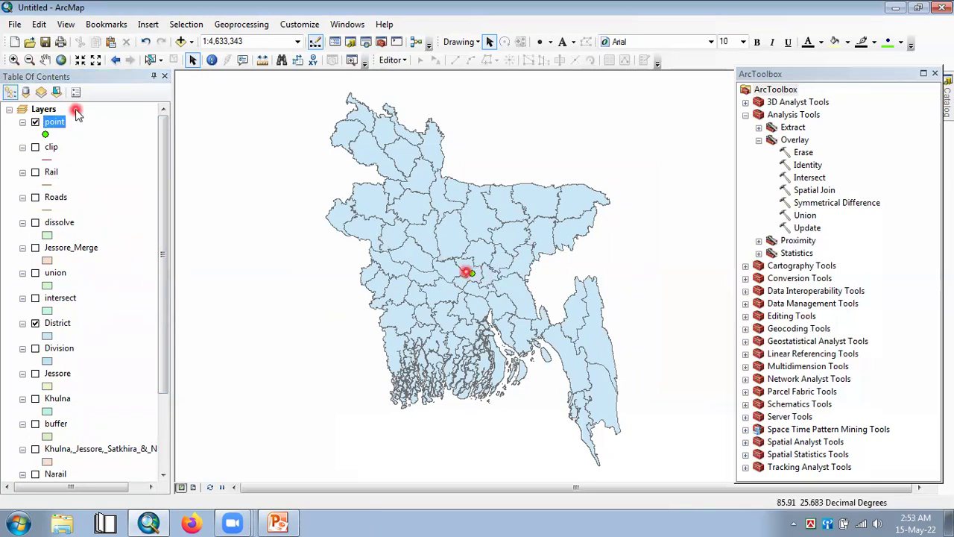
# Step: Start the Buffer tool with the point layer as the input features
pyautogui.click(242, 25)
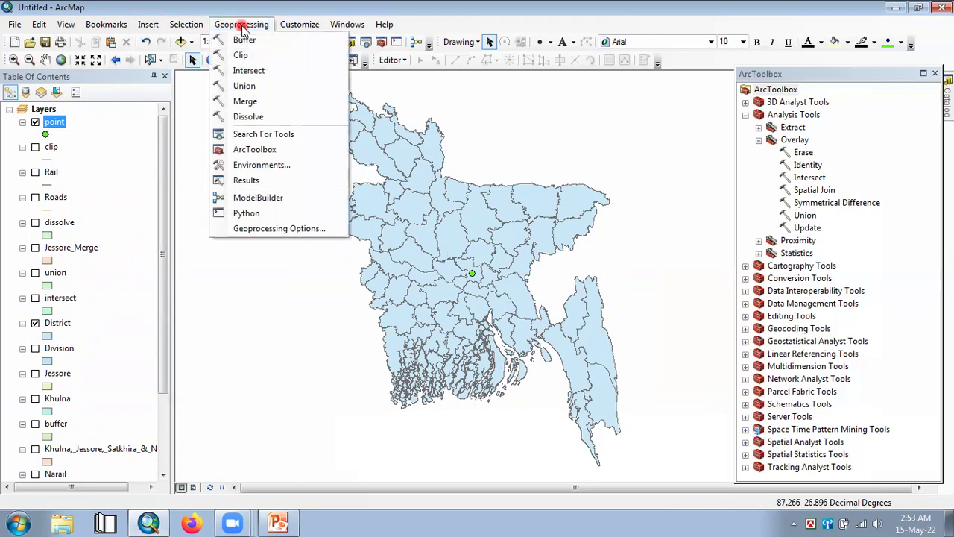
pyautogui.click(246, 37)
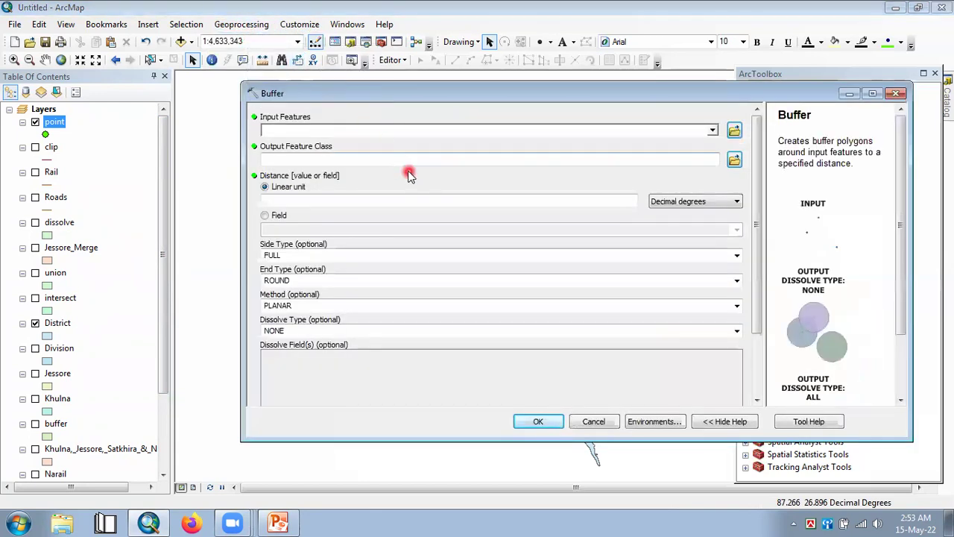
pyautogui.click(714, 131)
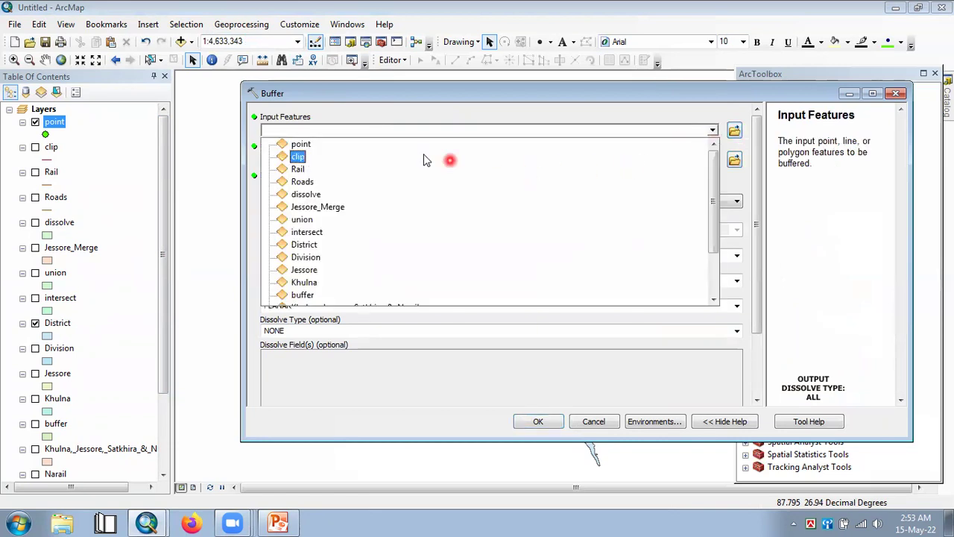
pyautogui.click(299, 144)
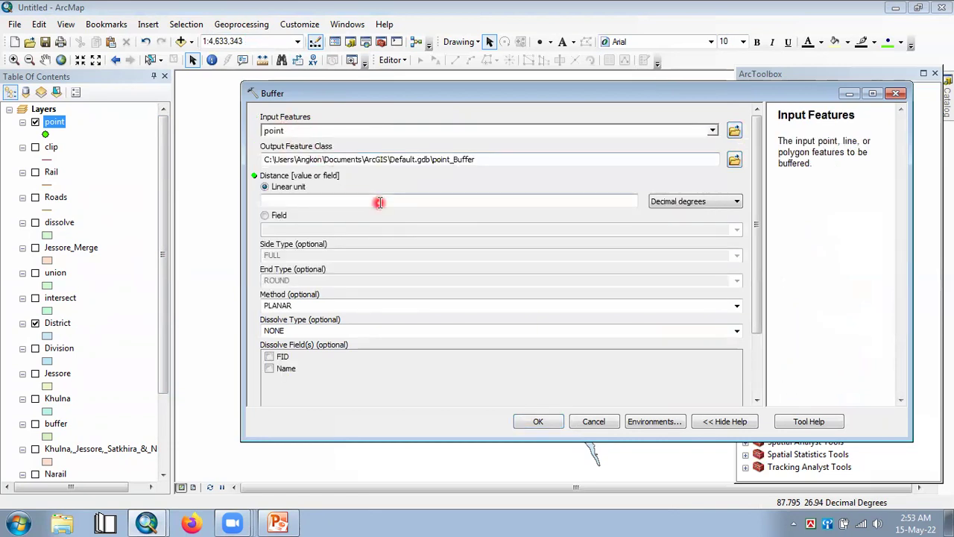
# Step: Set the buffer output to a feature class named buffer 100 km in the bbb folder on the Desktop
pyautogui.click(660, 159)
pyautogui.hotkey('ctrl', 'a')
pyautogui.write('C:\\Users\\Angkon\\Desktop\\bbb')
pyautogui.click(735, 160)
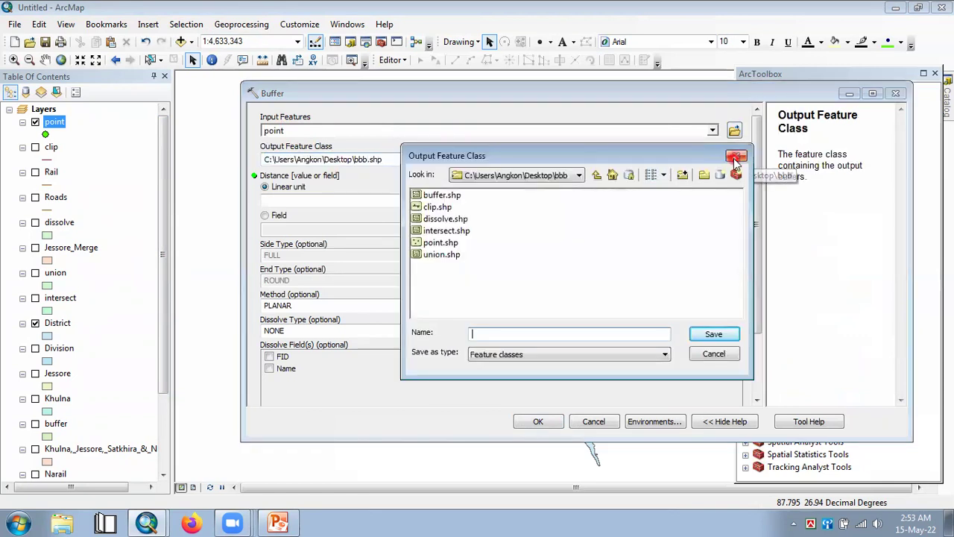
pyautogui.click(566, 335)
pyautogui.write('buff')
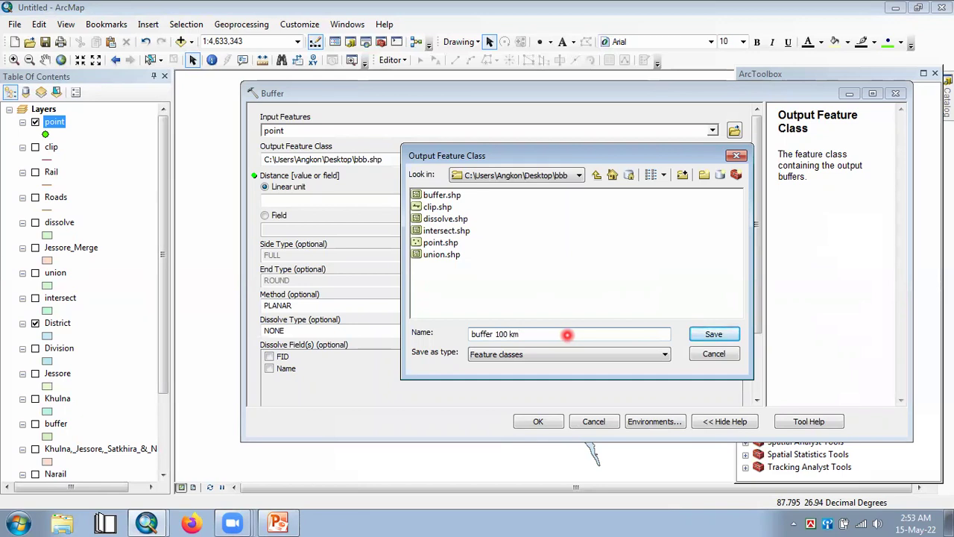
pyautogui.write('er 100 km')
pyautogui.press('Return')
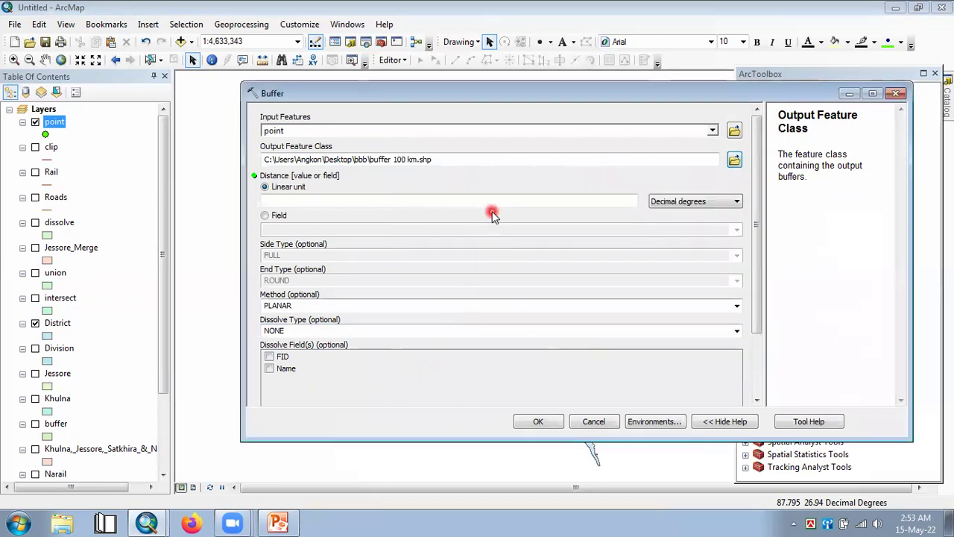
# Step: Set the buffer's linear distance to 100 kilometers and create the buffer around the point
pyautogui.click(680, 204)
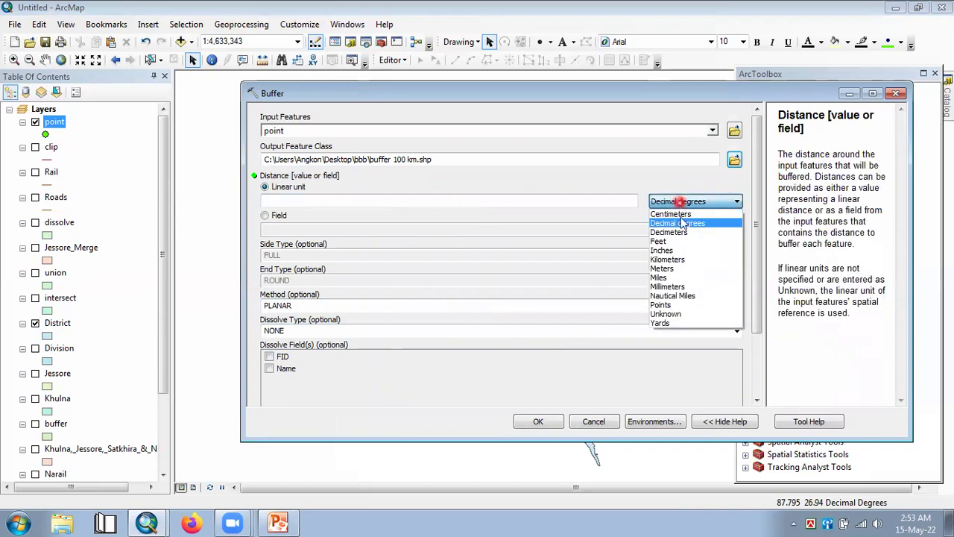
pyautogui.click(681, 261)
pyautogui.click(614, 199)
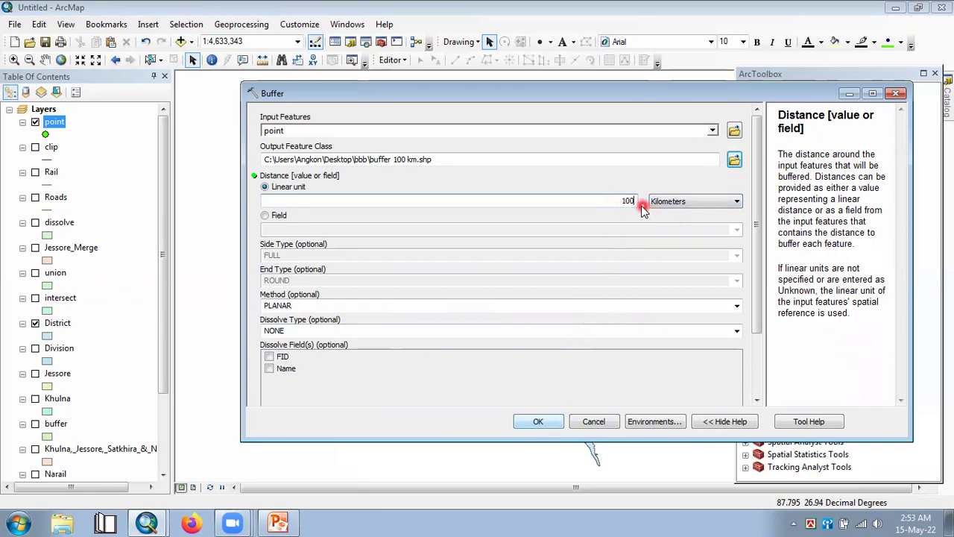
pyautogui.press('Return')
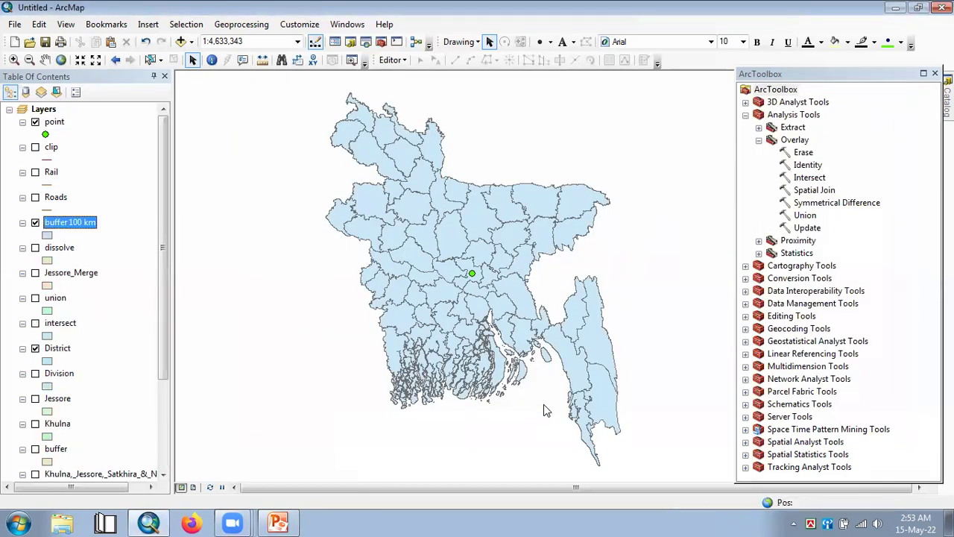
pyautogui.moveTo(161, 276)
pyautogui.mouseDown()
pyautogui.moveTo(161, 343)
pyautogui.moveTo(169, 123)
pyautogui.mouseUp()
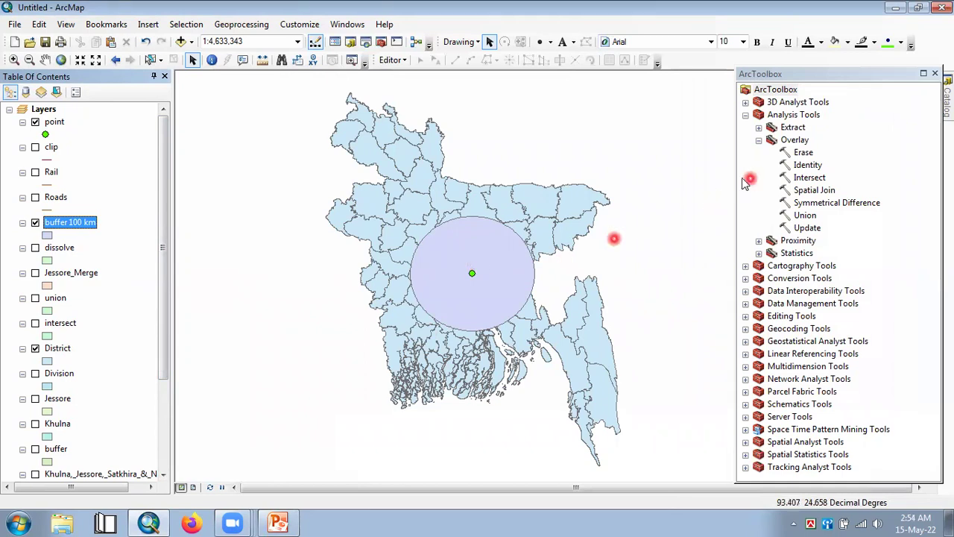
# Step: Start the Erase tool with District as the input features and buffer 100 km as the erase features
pyautogui.doubleClick(803, 152)
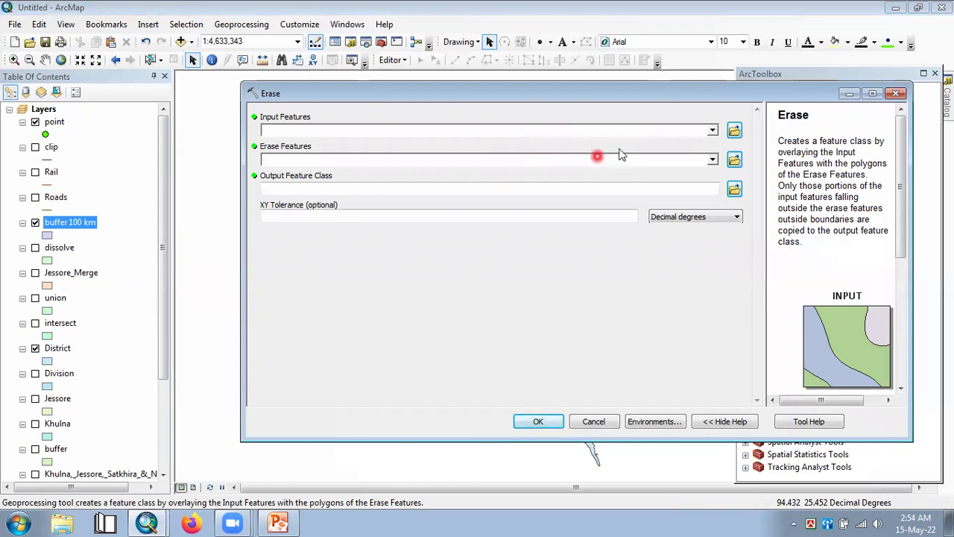
pyautogui.click(712, 129)
pyautogui.scroll(-1, 472, 192)
pyautogui.scroll(-2, 472, 192)
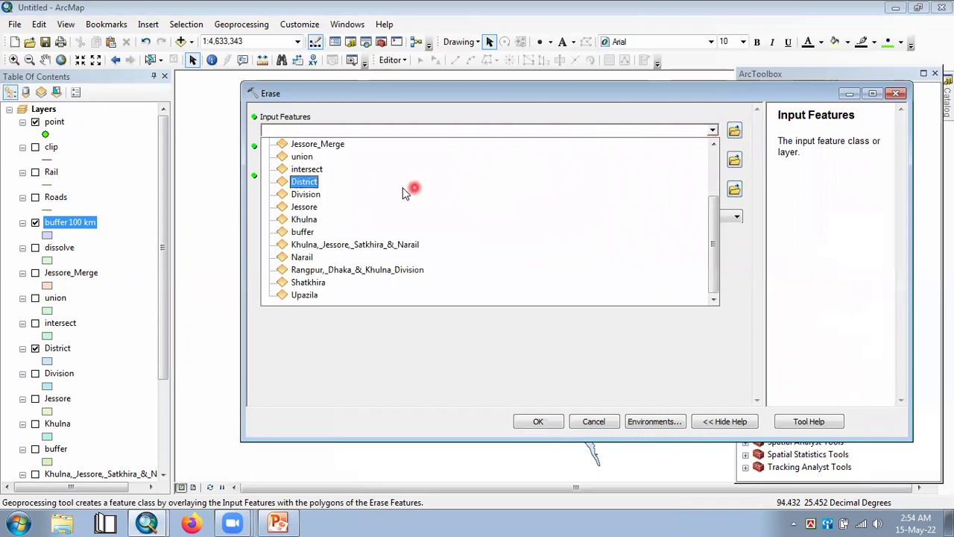
pyautogui.click(308, 184)
pyautogui.click(712, 160)
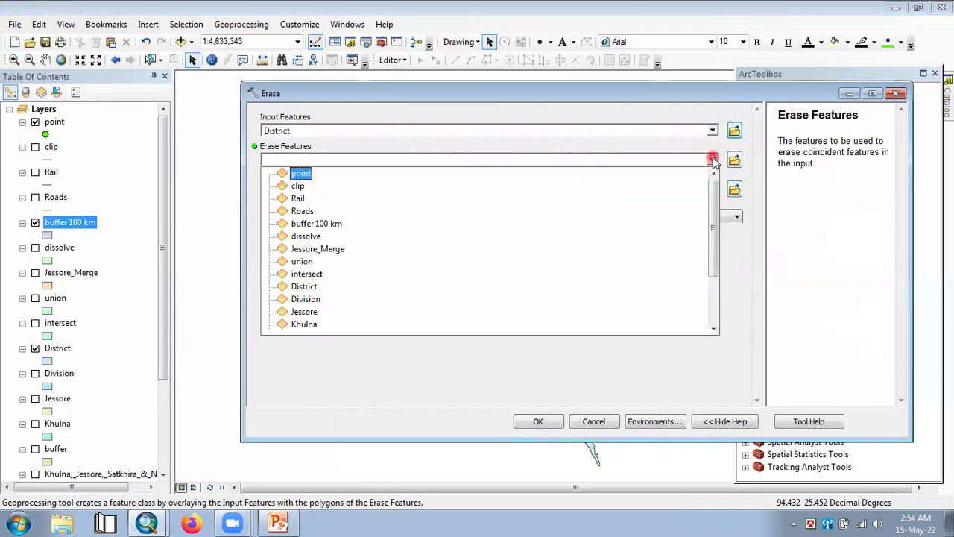
pyautogui.scroll(-2, 413, 300)
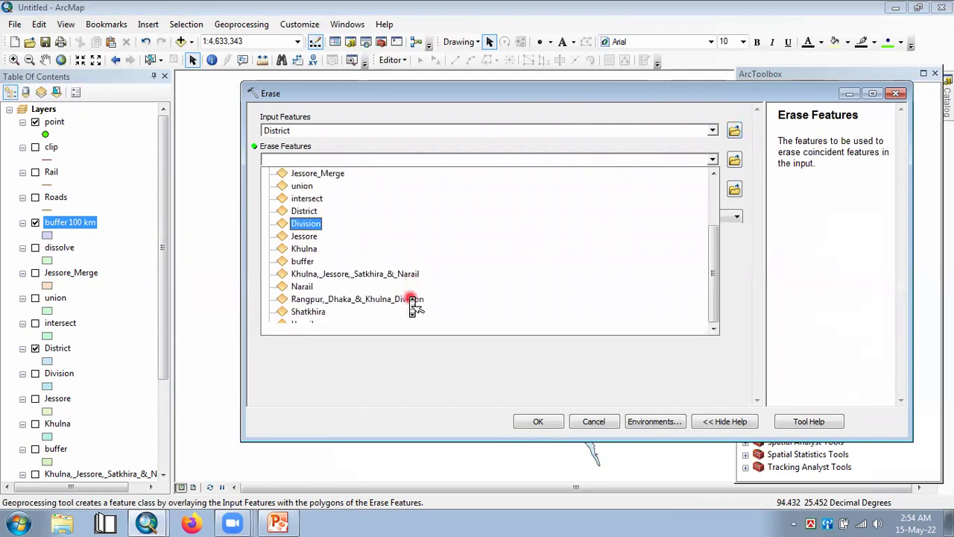
pyautogui.scroll(2, 354, 249)
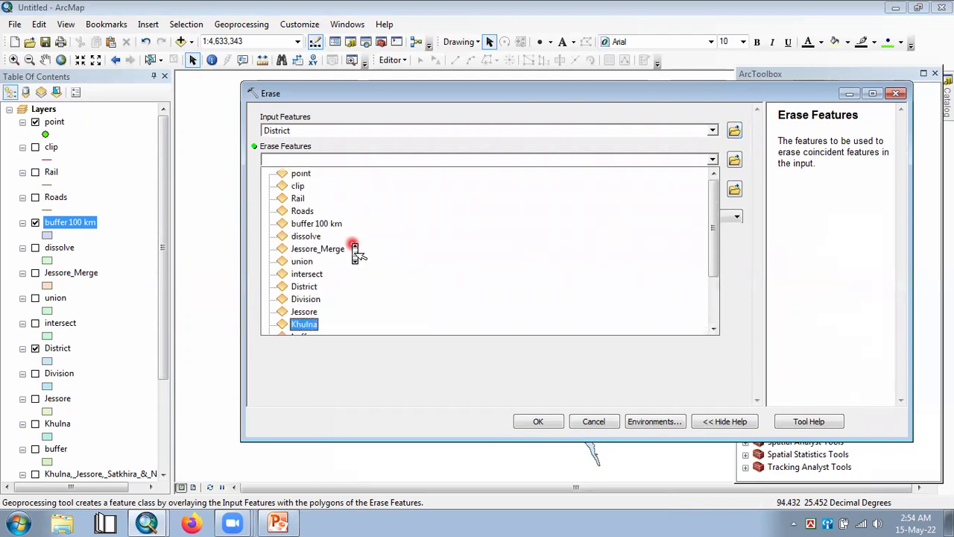
pyautogui.click(332, 228)
# Step: Set the Erase output to a feature class named erase in the bbb folder on the Desktop and run the tool
pyautogui.click(514, 187)
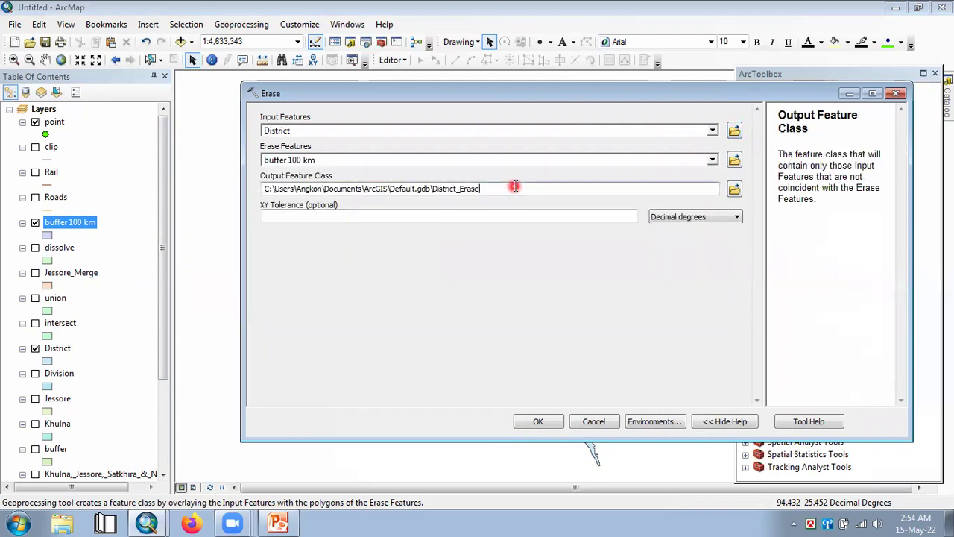
pyautogui.hotkey('ctrl', 'a')
pyautogui.write('C:\\Users\\Angkon\\Desktop\\bbb')
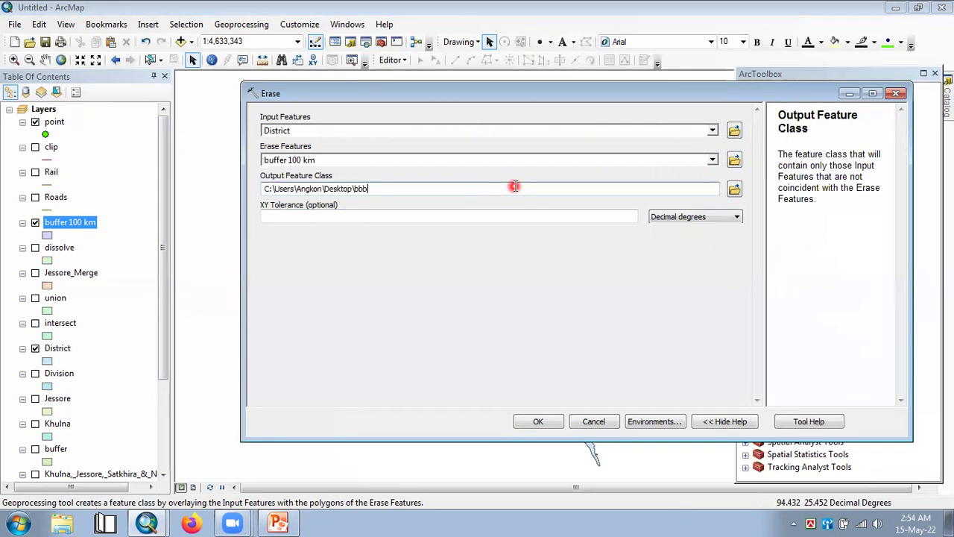
pyautogui.write('\\erase')
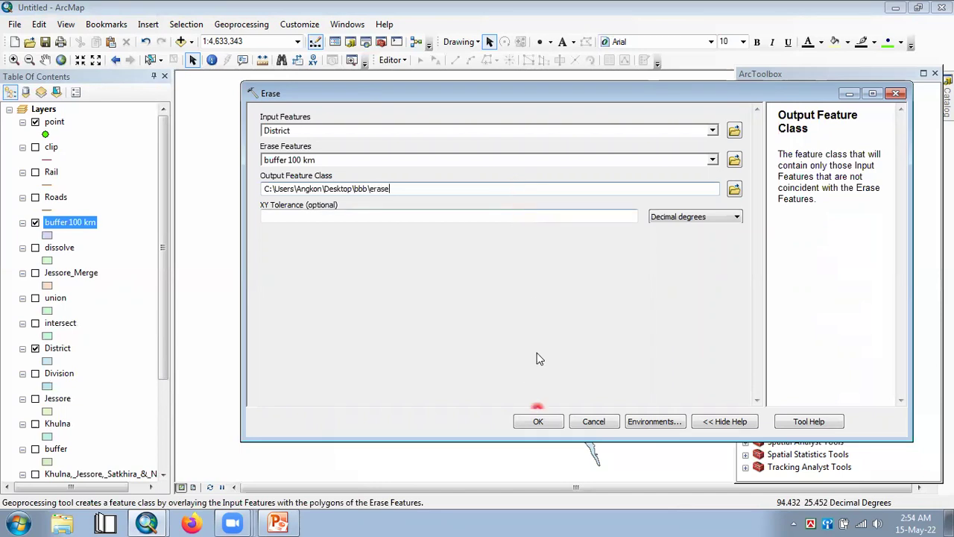
pyautogui.press('Return')
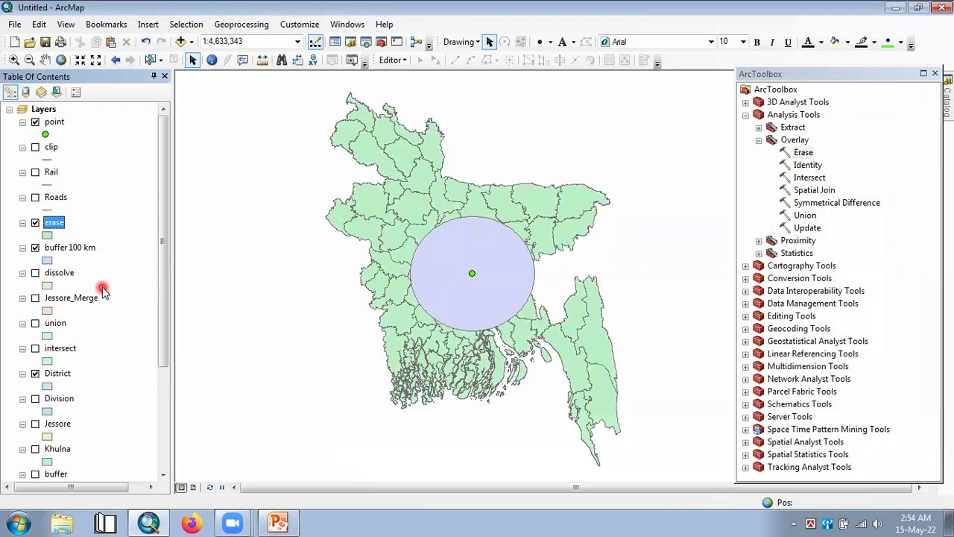
# Step: Hide the District and buffer 100 km layers, leaving the erase layer shown with the point
pyautogui.scroll(-3, 101, 298)
pyautogui.click(35, 223)
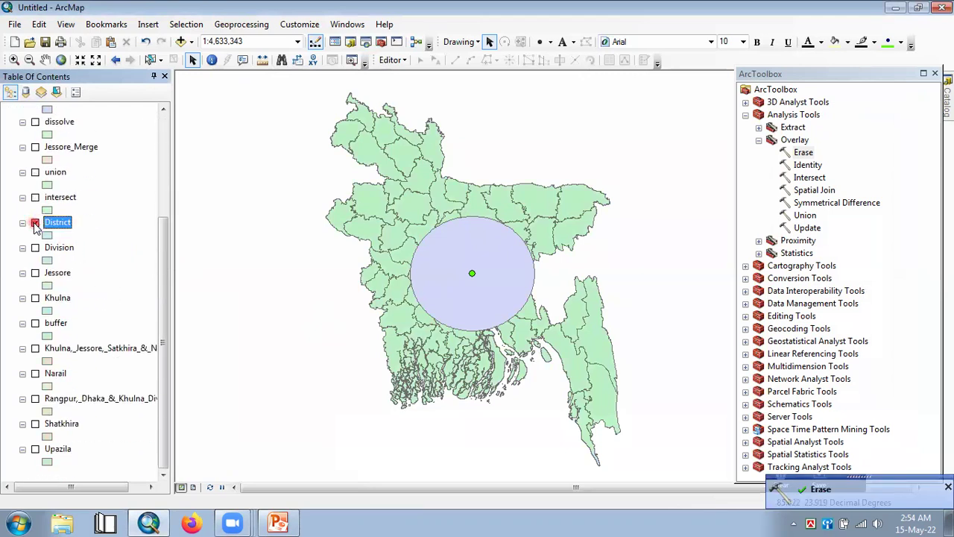
pyautogui.scroll(3, 35, 227)
pyautogui.click(36, 211)
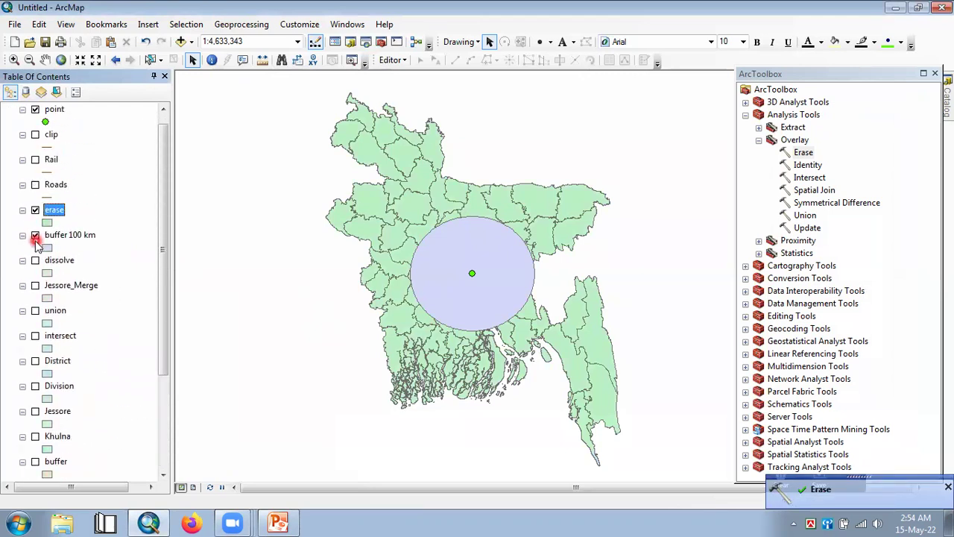
pyautogui.click(35, 236)
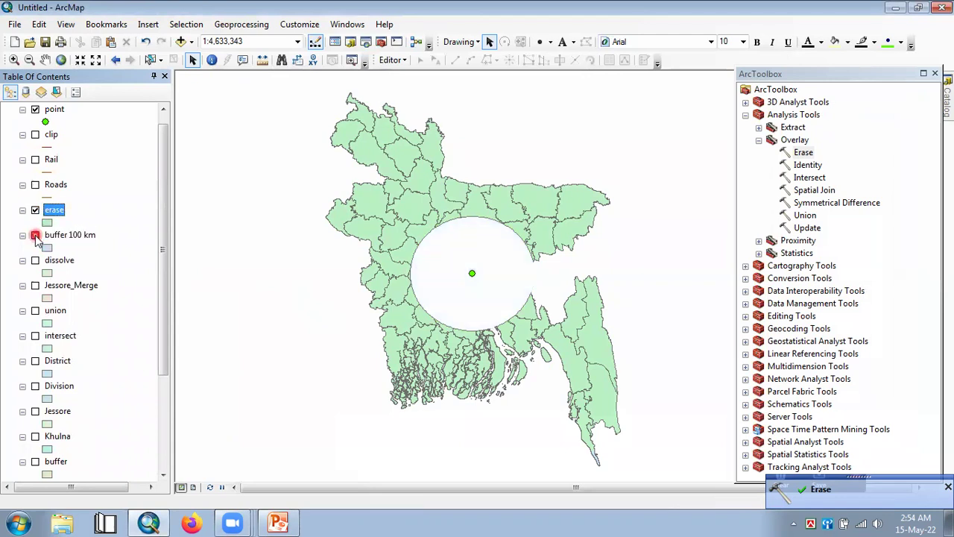
pyautogui.scroll(-3, 97, 283)
pyautogui.scroll(4, 101, 287)
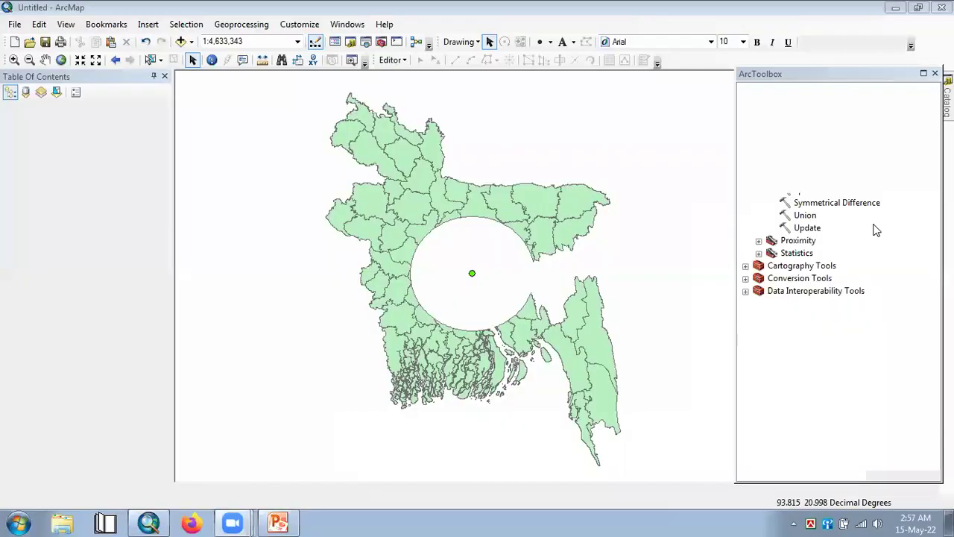
pyautogui.click(880, 219)
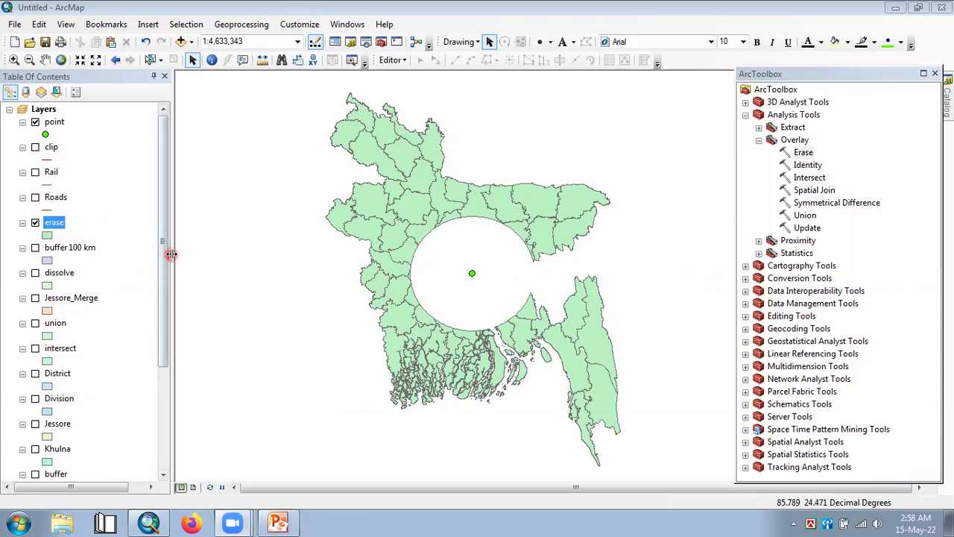
# Step: Hide the erase layer and show the District and buffer 100 km layers again
pyautogui.scroll(-1, 162, 255)
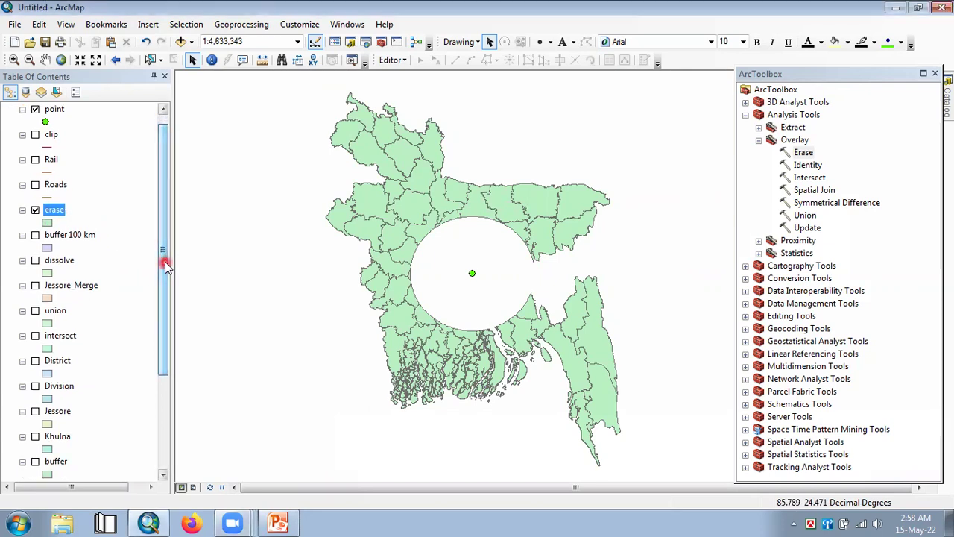
pyautogui.click(35, 210)
pyautogui.scroll(-3, 59, 292)
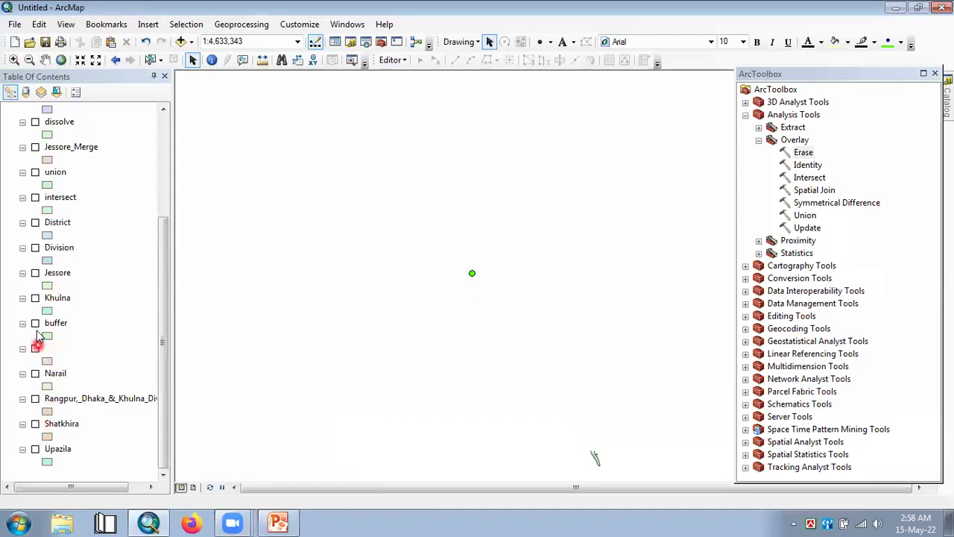
pyautogui.click(35, 222)
pyautogui.scroll(3, 35, 222)
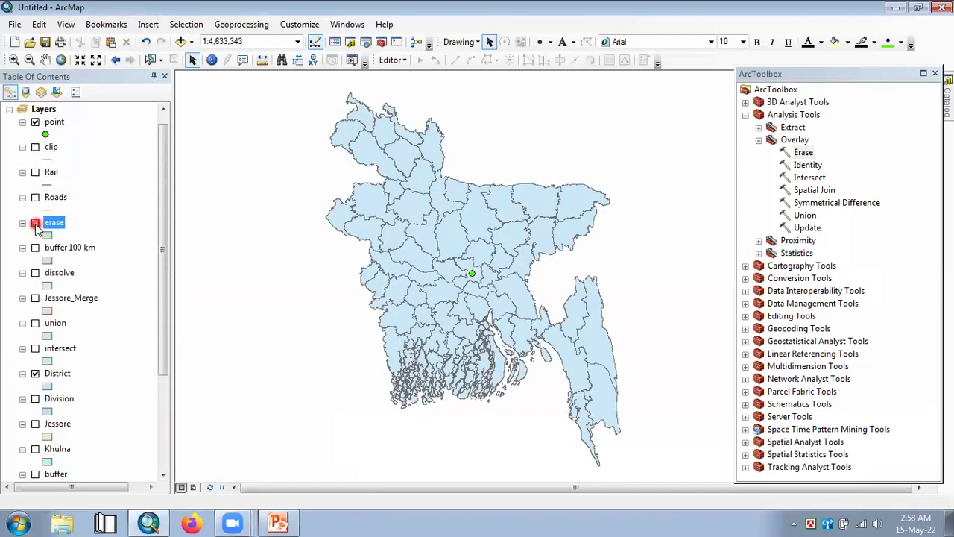
pyautogui.click(35, 248)
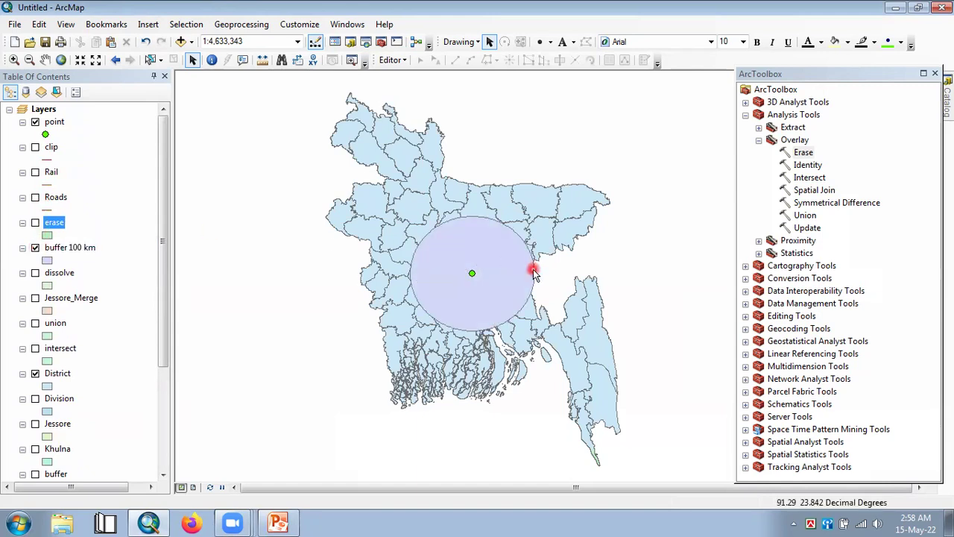
# Step: Start the Identity tool with buffer 100 km as the input features and District as the identity features
pyautogui.doubleClick(803, 165)
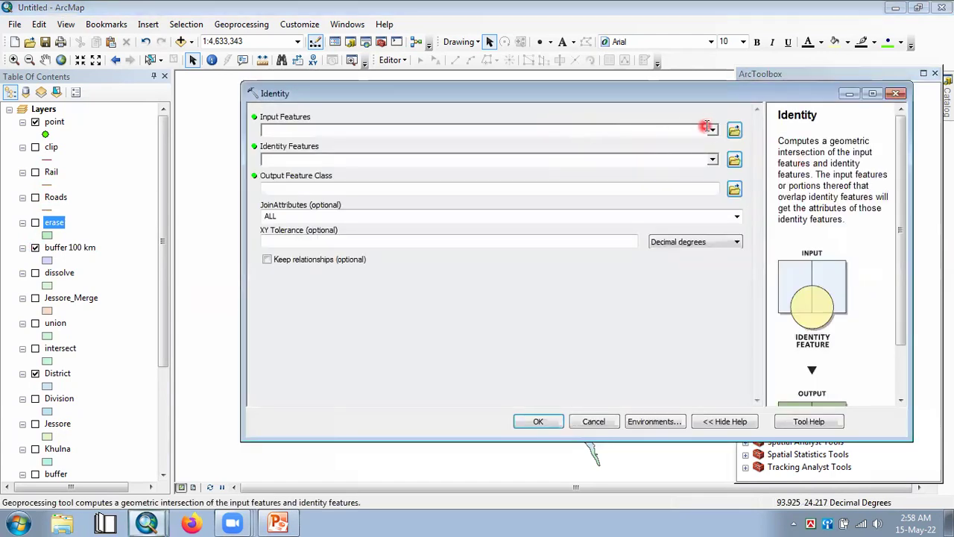
pyautogui.click(709, 130)
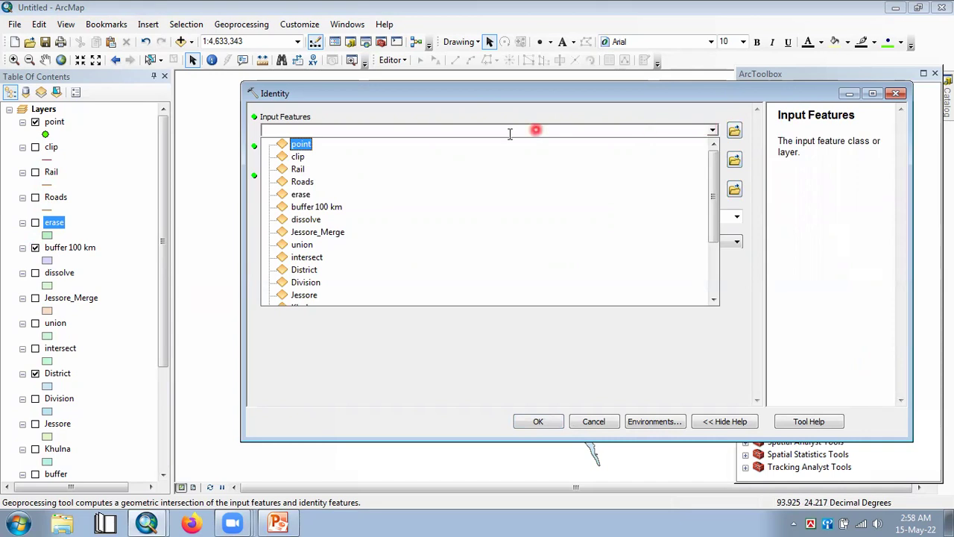
pyautogui.click(319, 206)
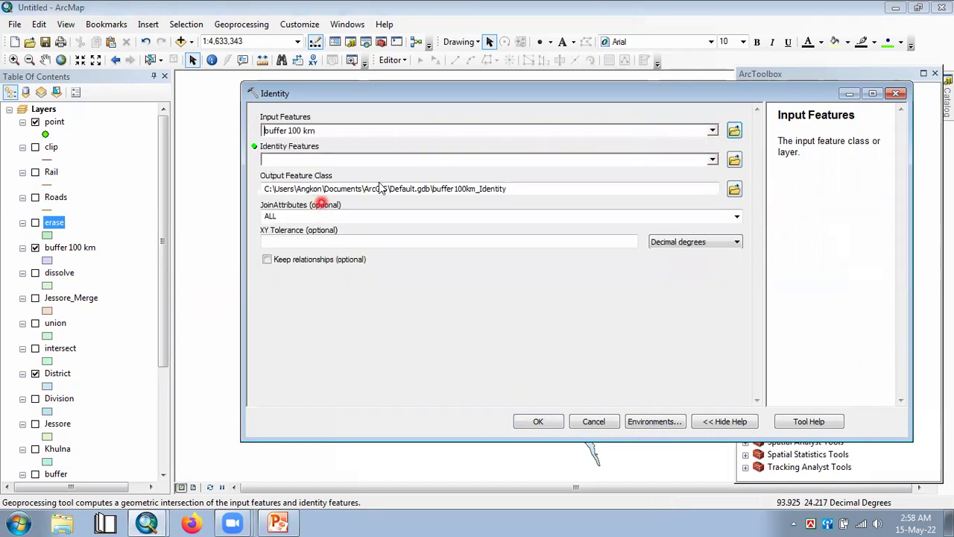
pyautogui.click(713, 160)
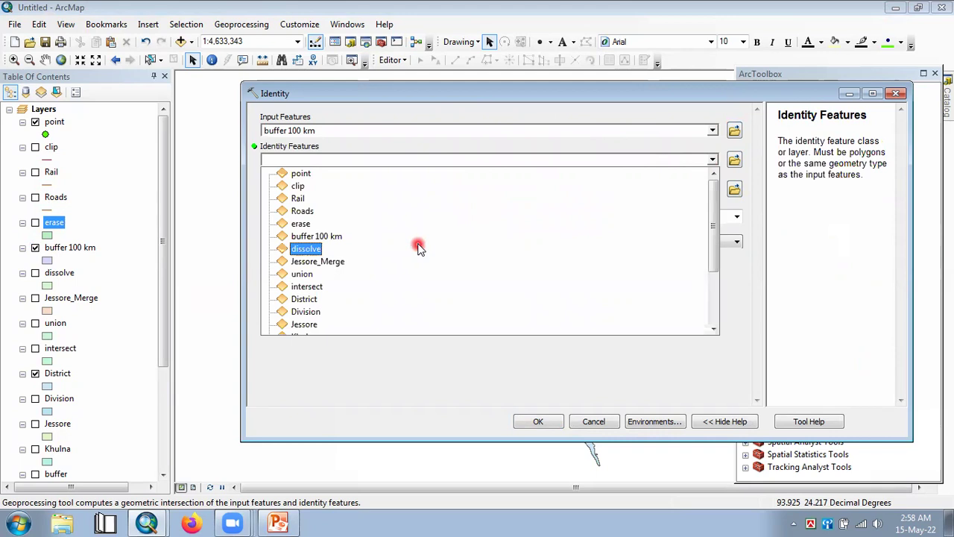
pyautogui.scroll(-2, 328, 252)
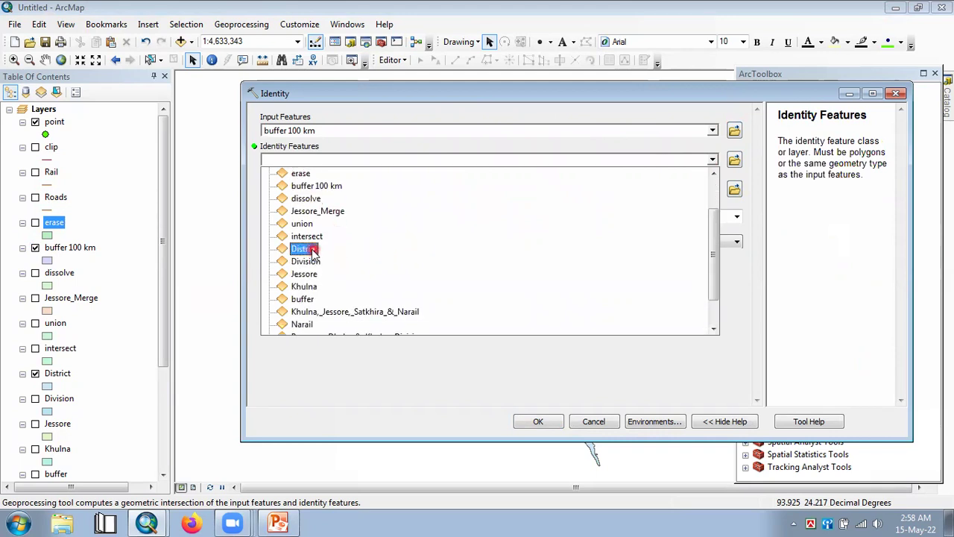
pyautogui.click(313, 250)
# Step: Set the Identity output to a feature class named identity in the bbb folder on the Desktop and run the tool
pyautogui.click(519, 187)
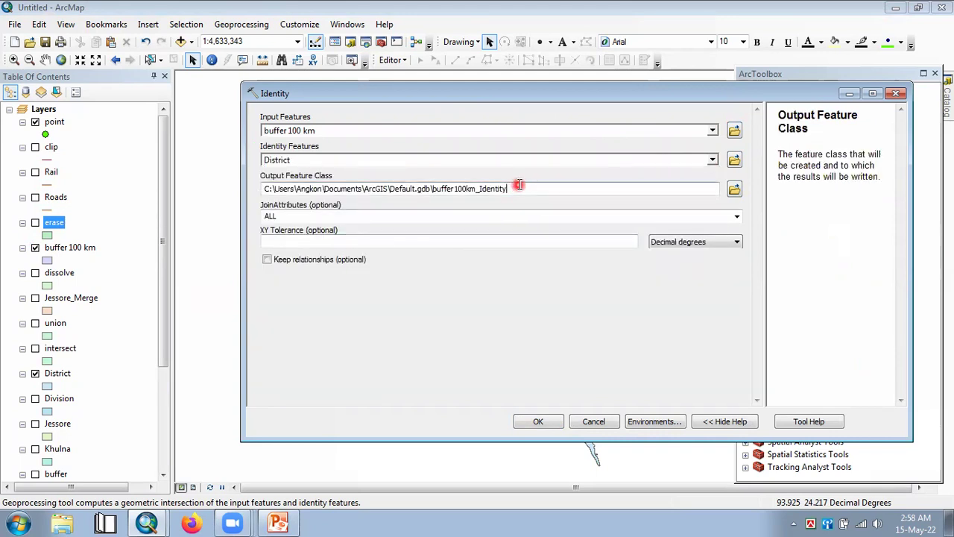
pyautogui.hotkey('ctrl', 'a')
pyautogui.write('C:\\Users\\Angkon\\Desktop\\')
pyautogui.write('bbb')
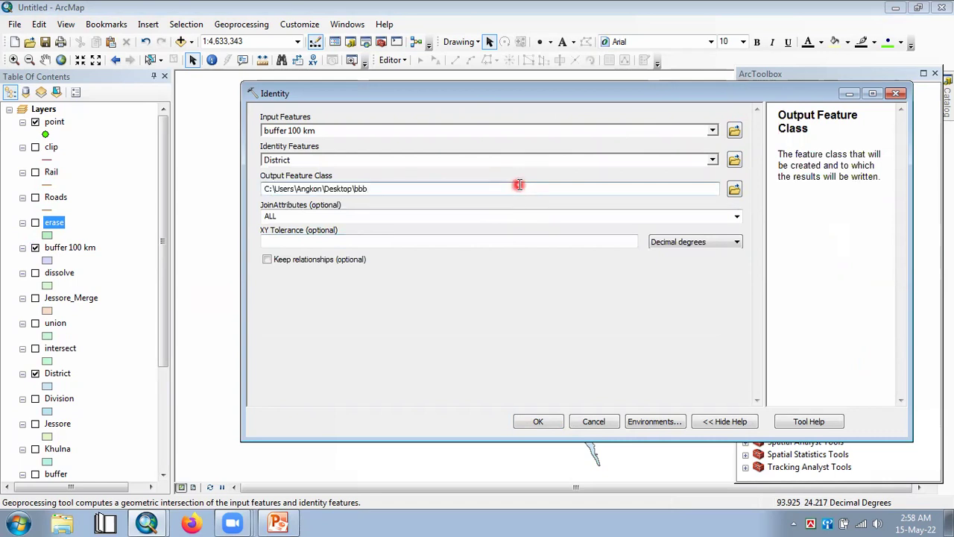
pyautogui.write('\\identity')
pyautogui.click(547, 407)
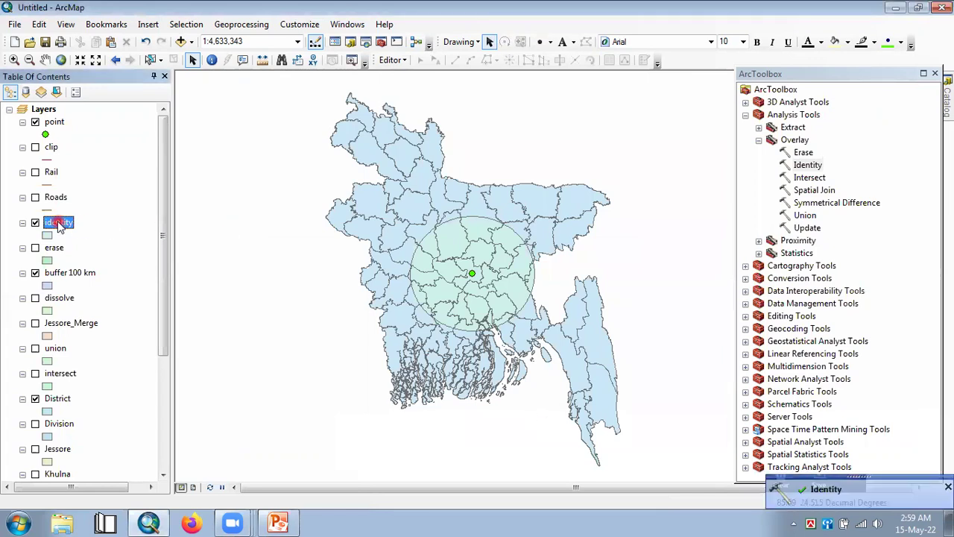
# Step: Hide the buffer 100 km, District and point layers so that only the identity layer is shown
pyautogui.scroll(-3, 41, 276)
pyautogui.click(35, 273)
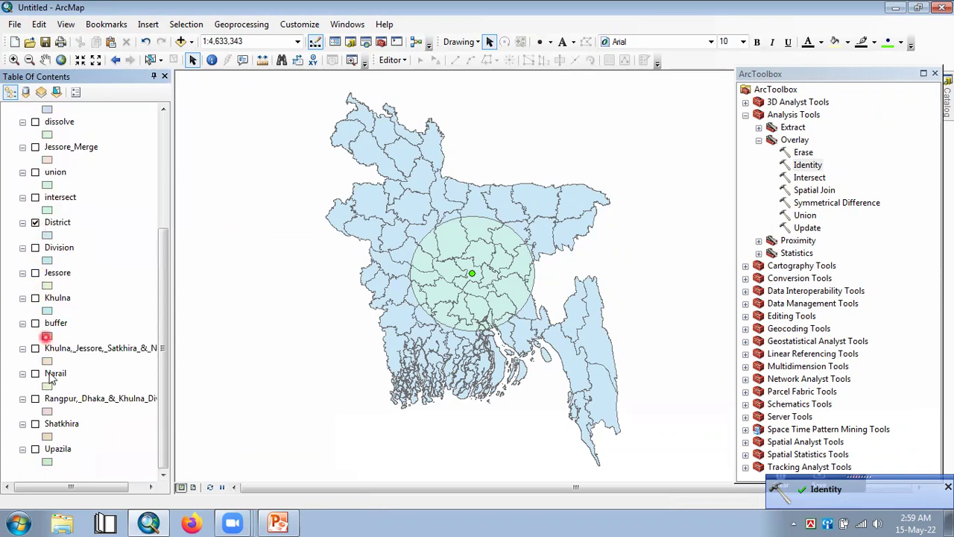
pyautogui.click(35, 222)
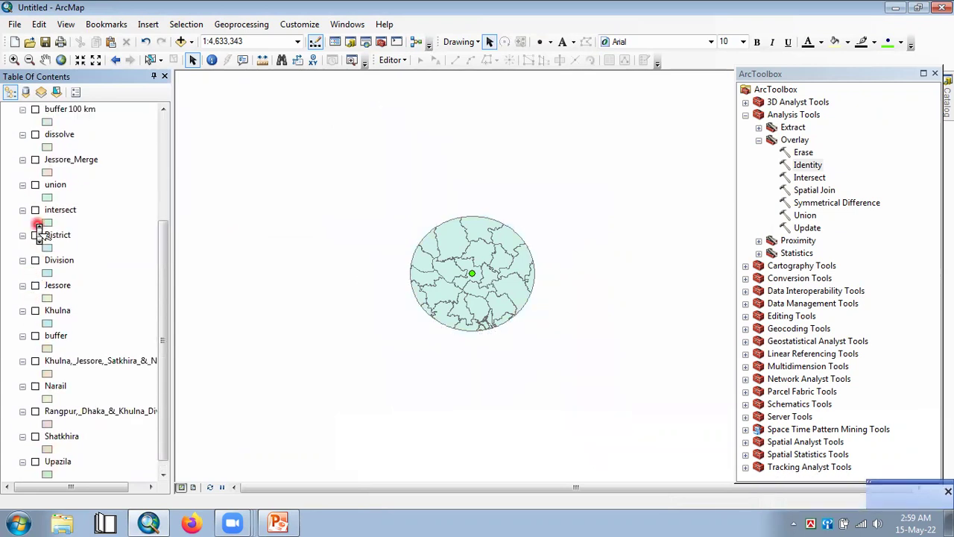
pyautogui.scroll(3, 37, 216)
pyautogui.click(35, 121)
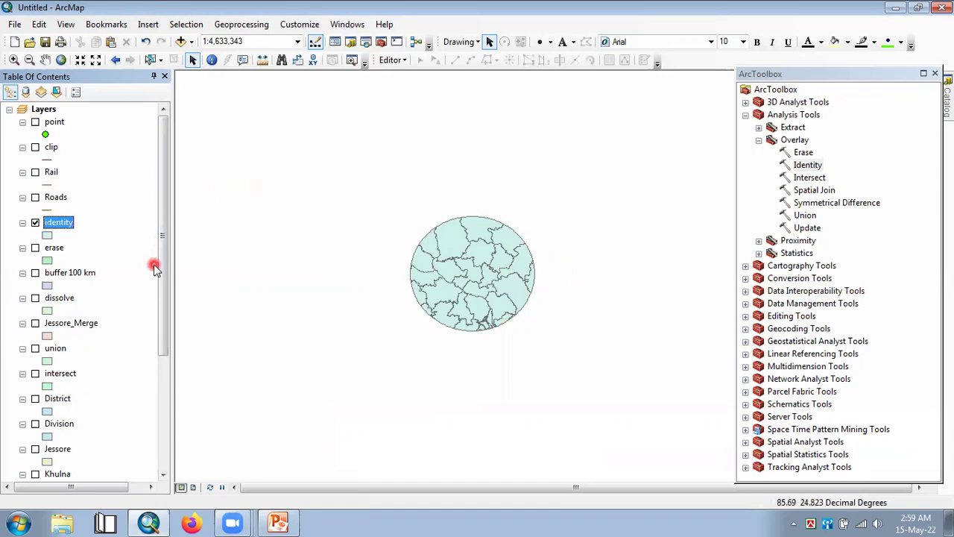
pyautogui.scroll(-3, 153, 264)
pyautogui.scroll(-1, 72, 468)
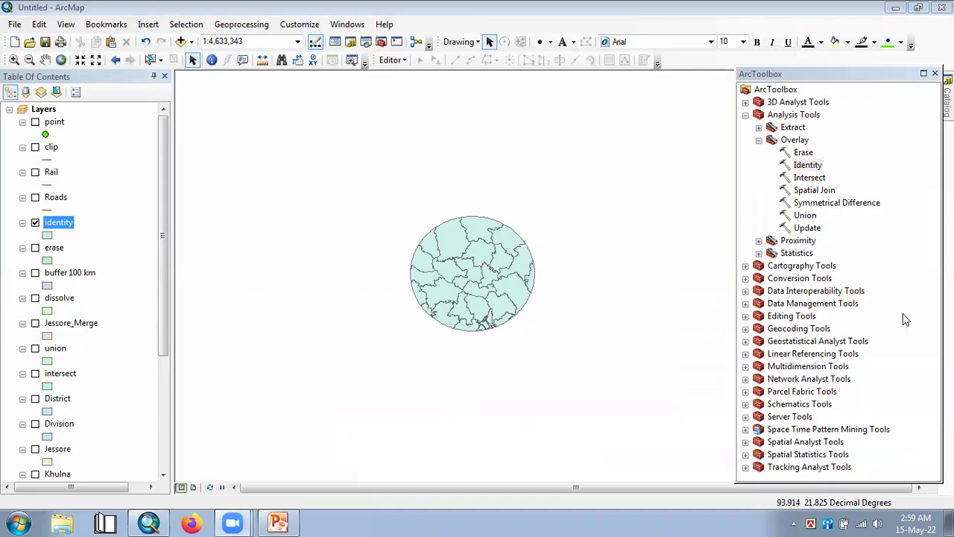
pyautogui.click(905, 225)
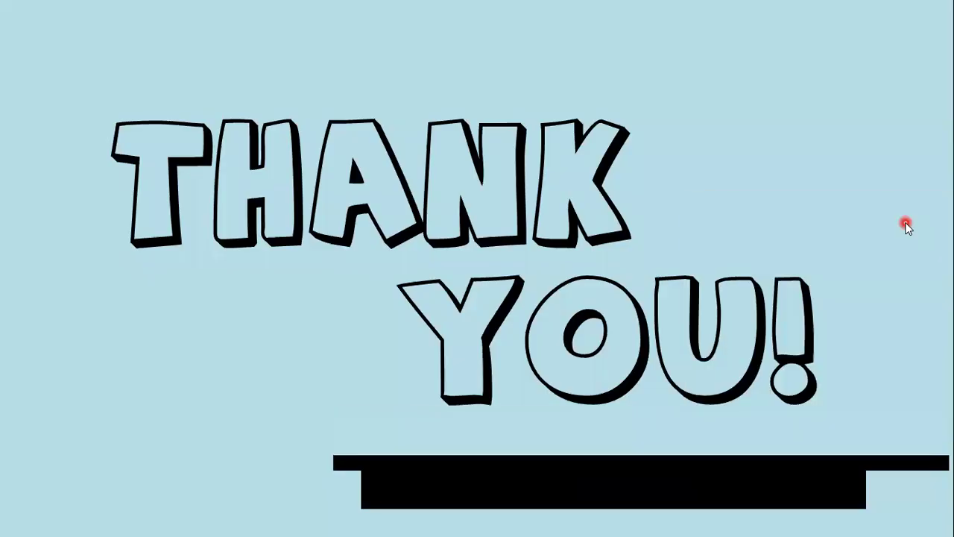